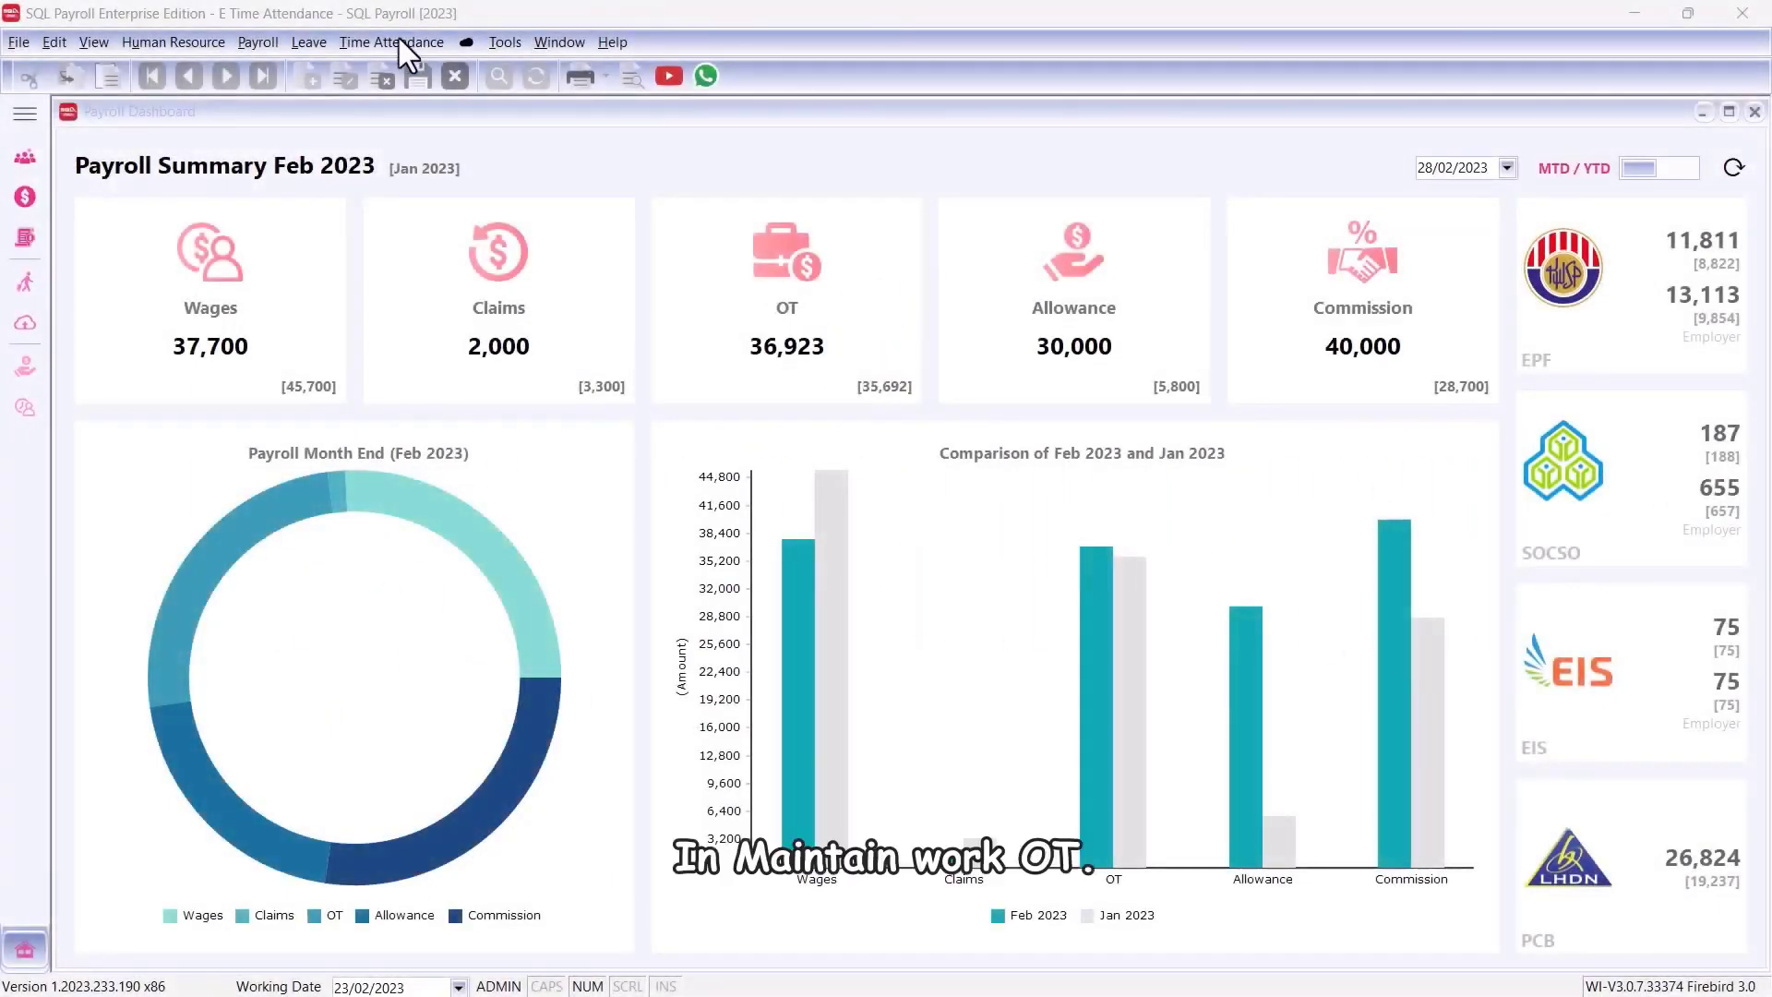
- Start editing the Office work OT record and open the OT rule of its Work Day entry
click(398, 41)
click(396, 102)
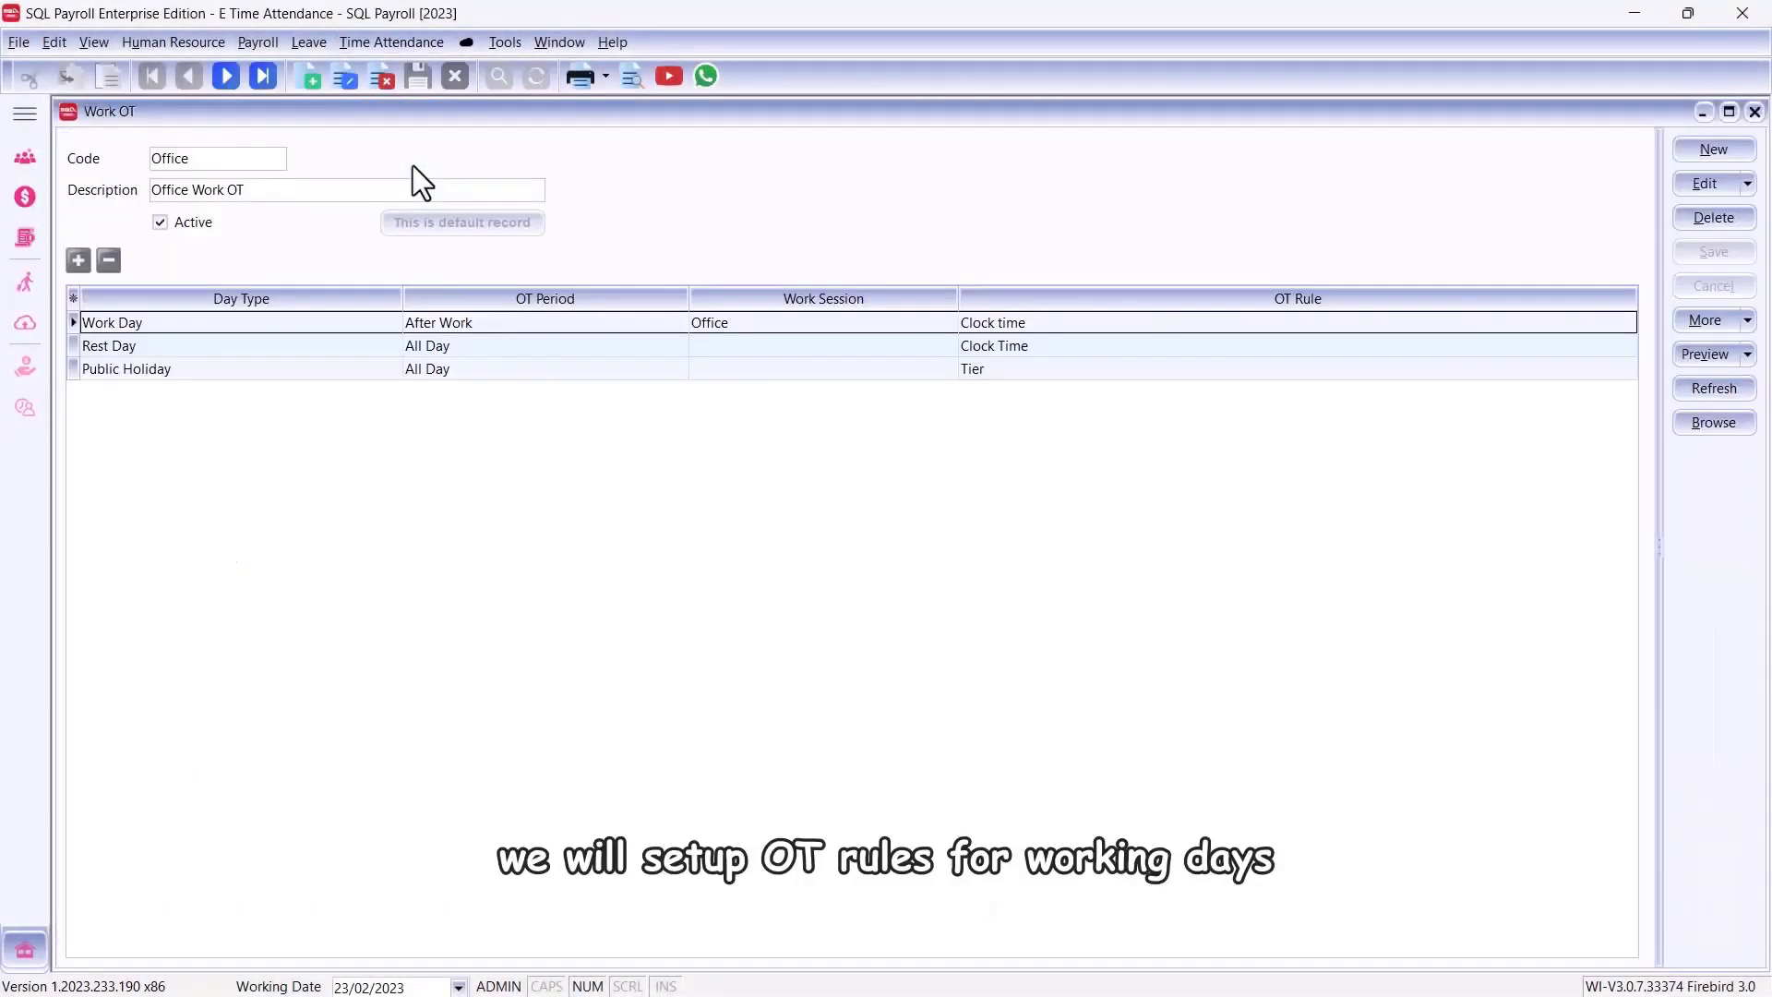
click(1705, 183)
click(1628, 323)
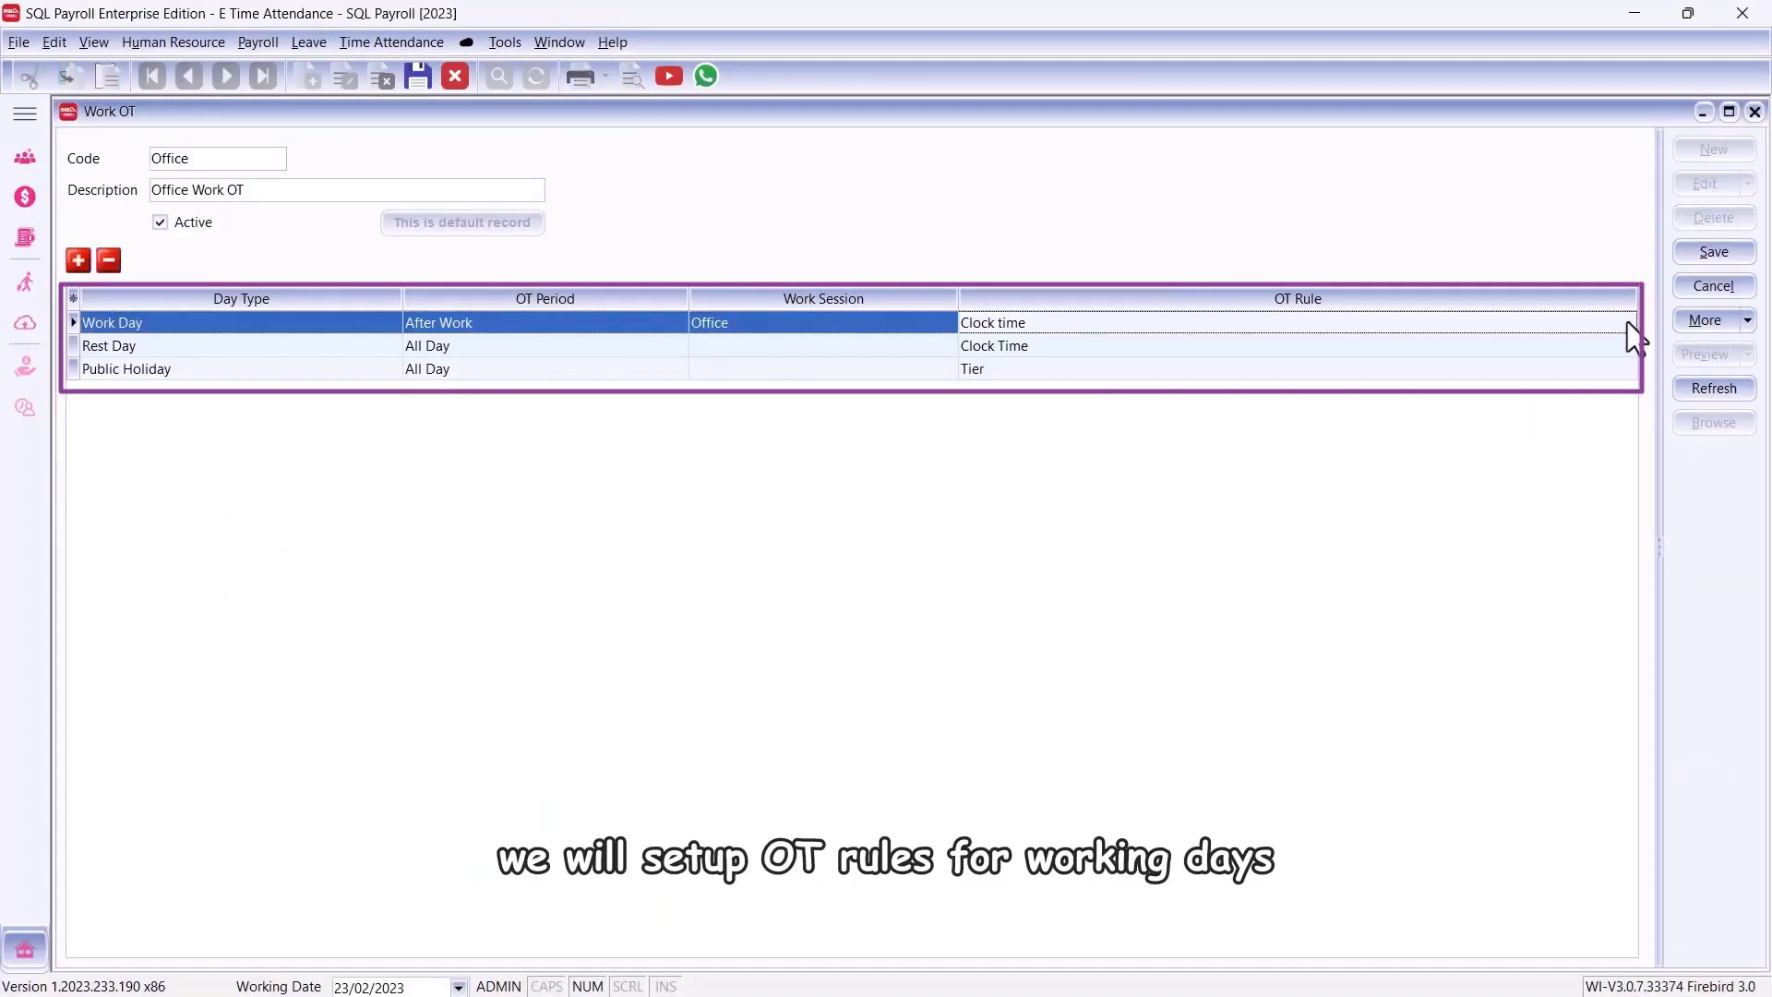
click(1625, 323)
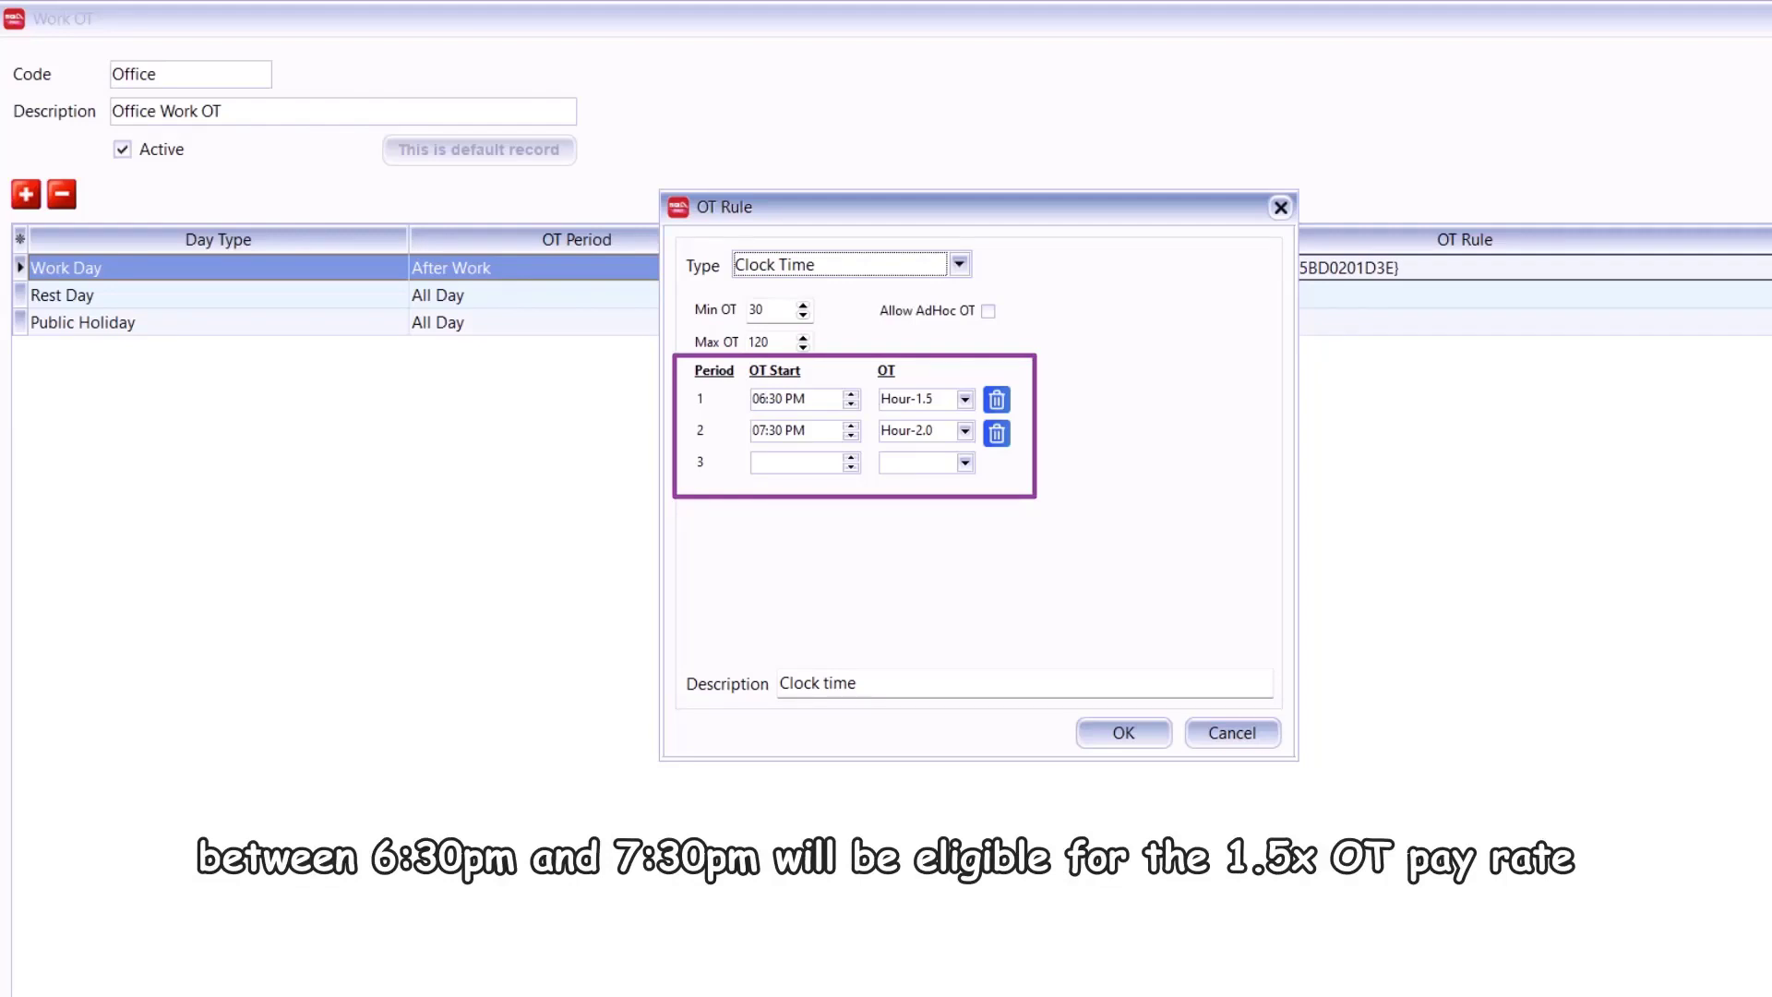
- Change the Work Day OT rule's type to Tier and set its OT start time to 07:00 PM
click(829, 266)
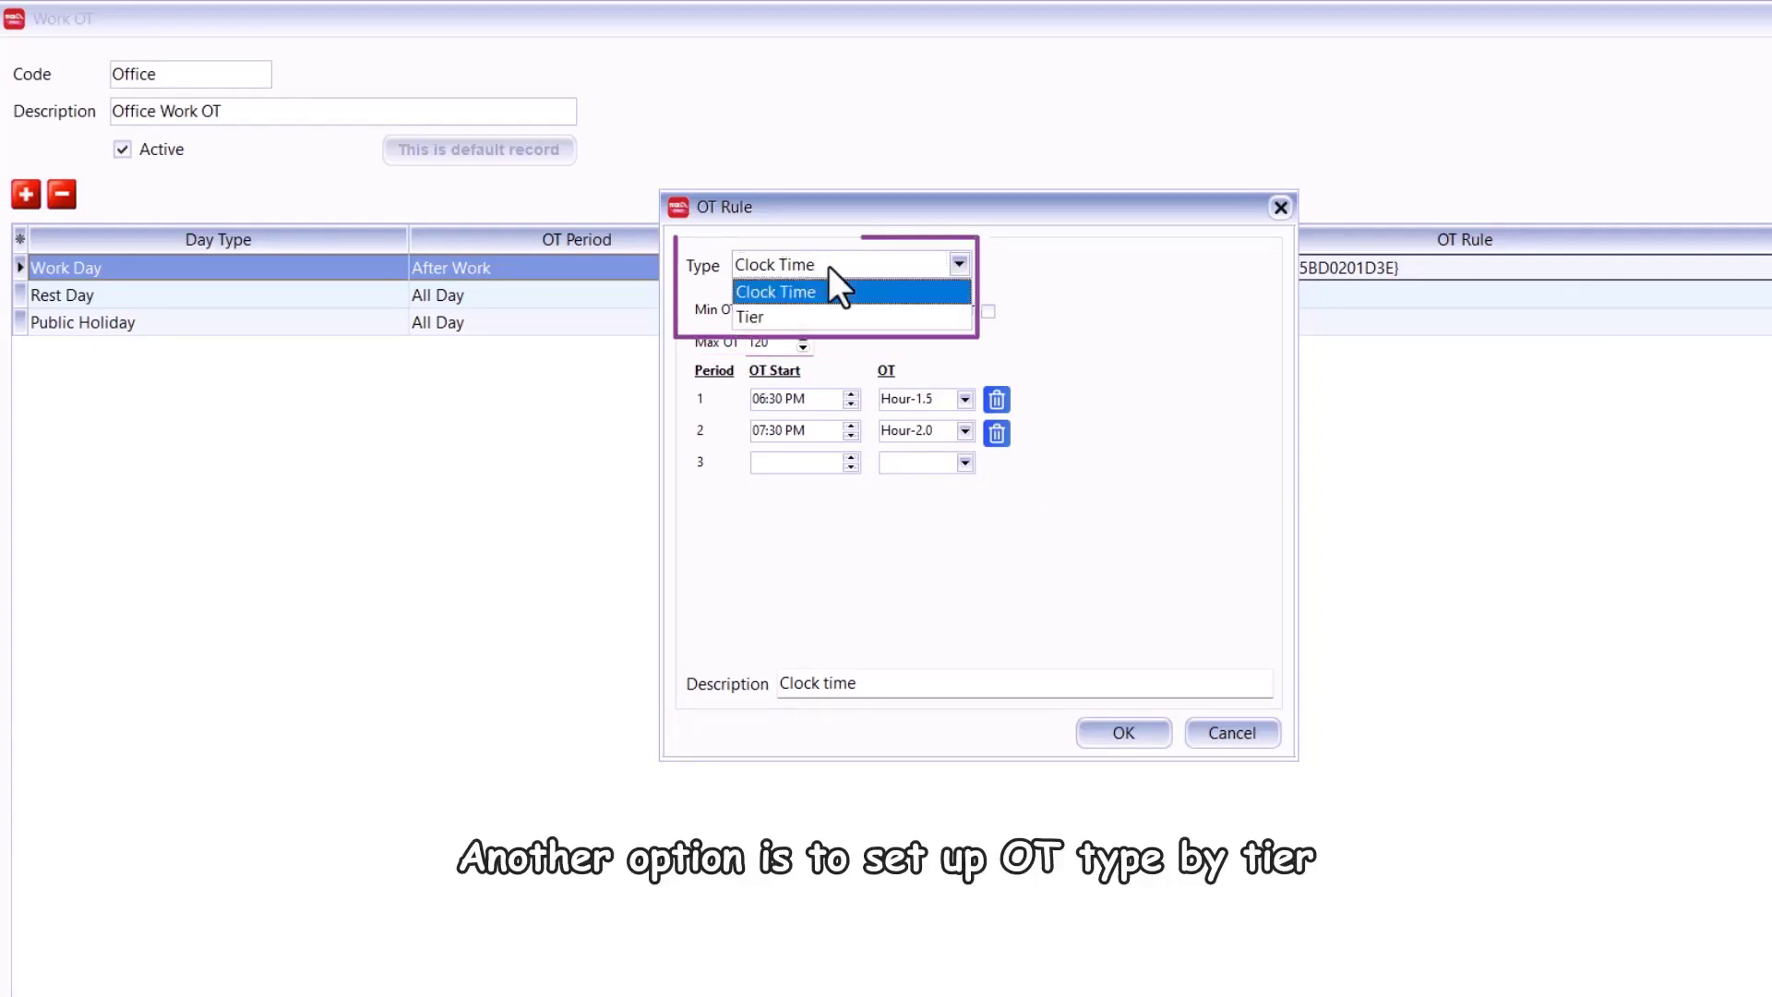
click(804, 319)
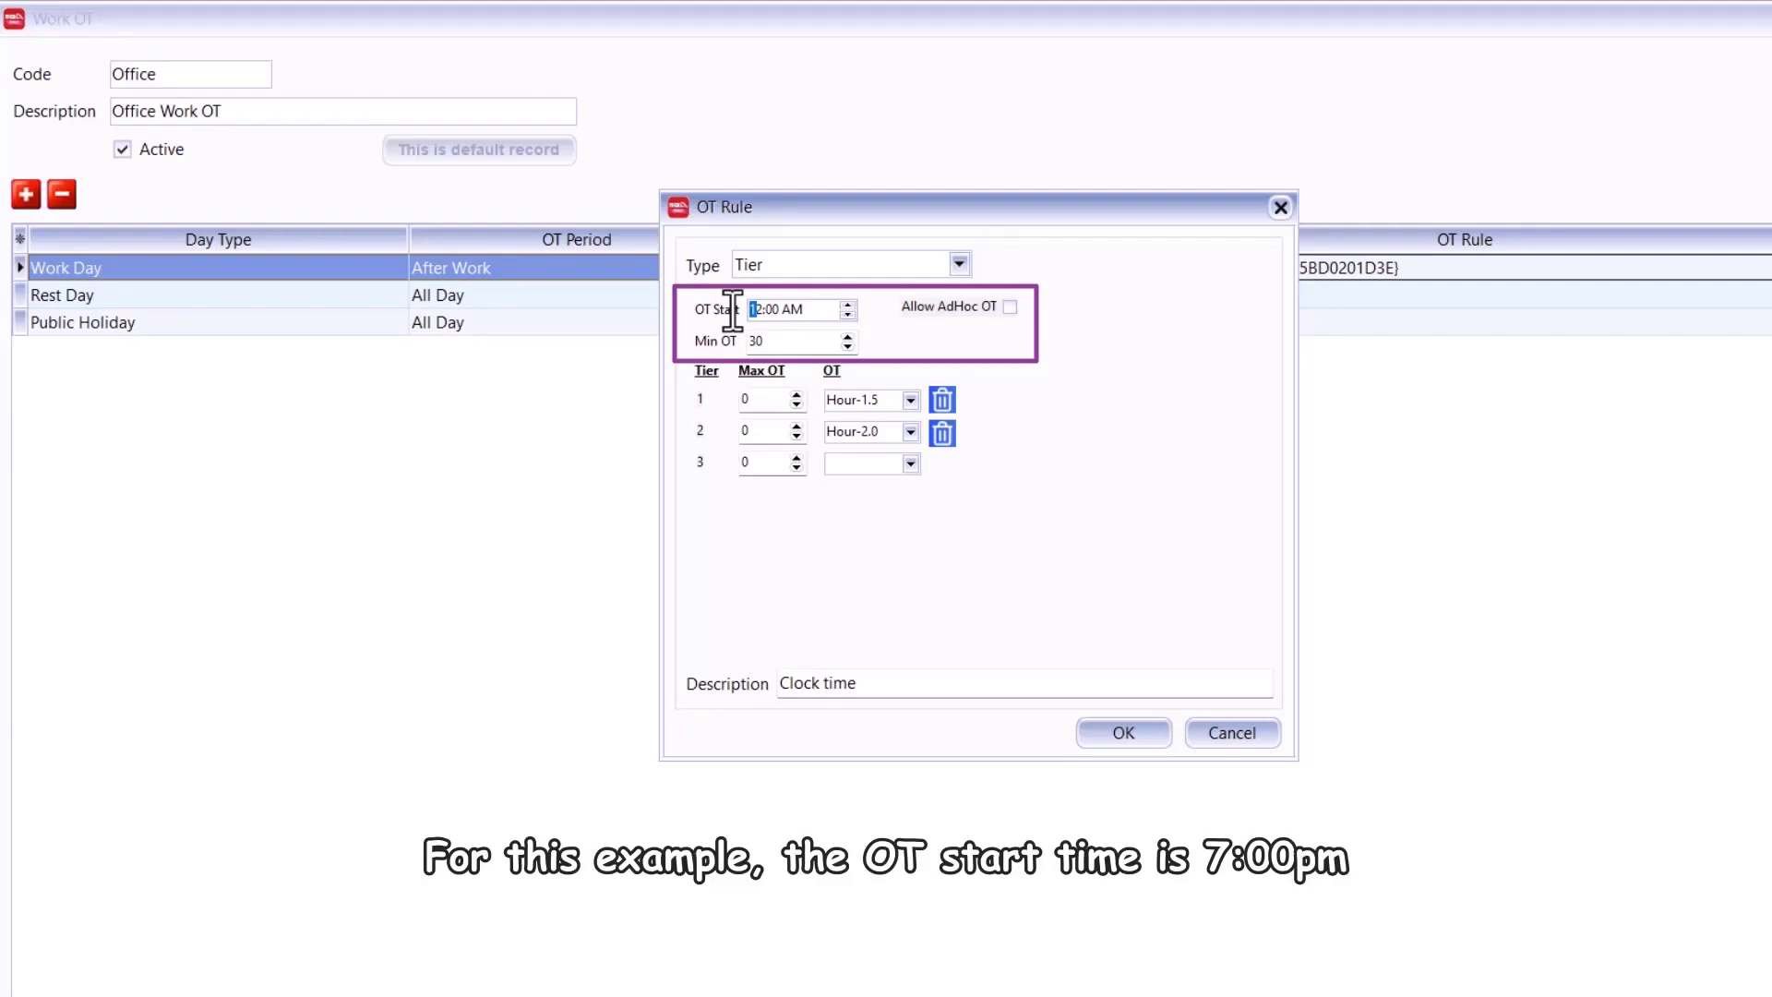
text(0700p)
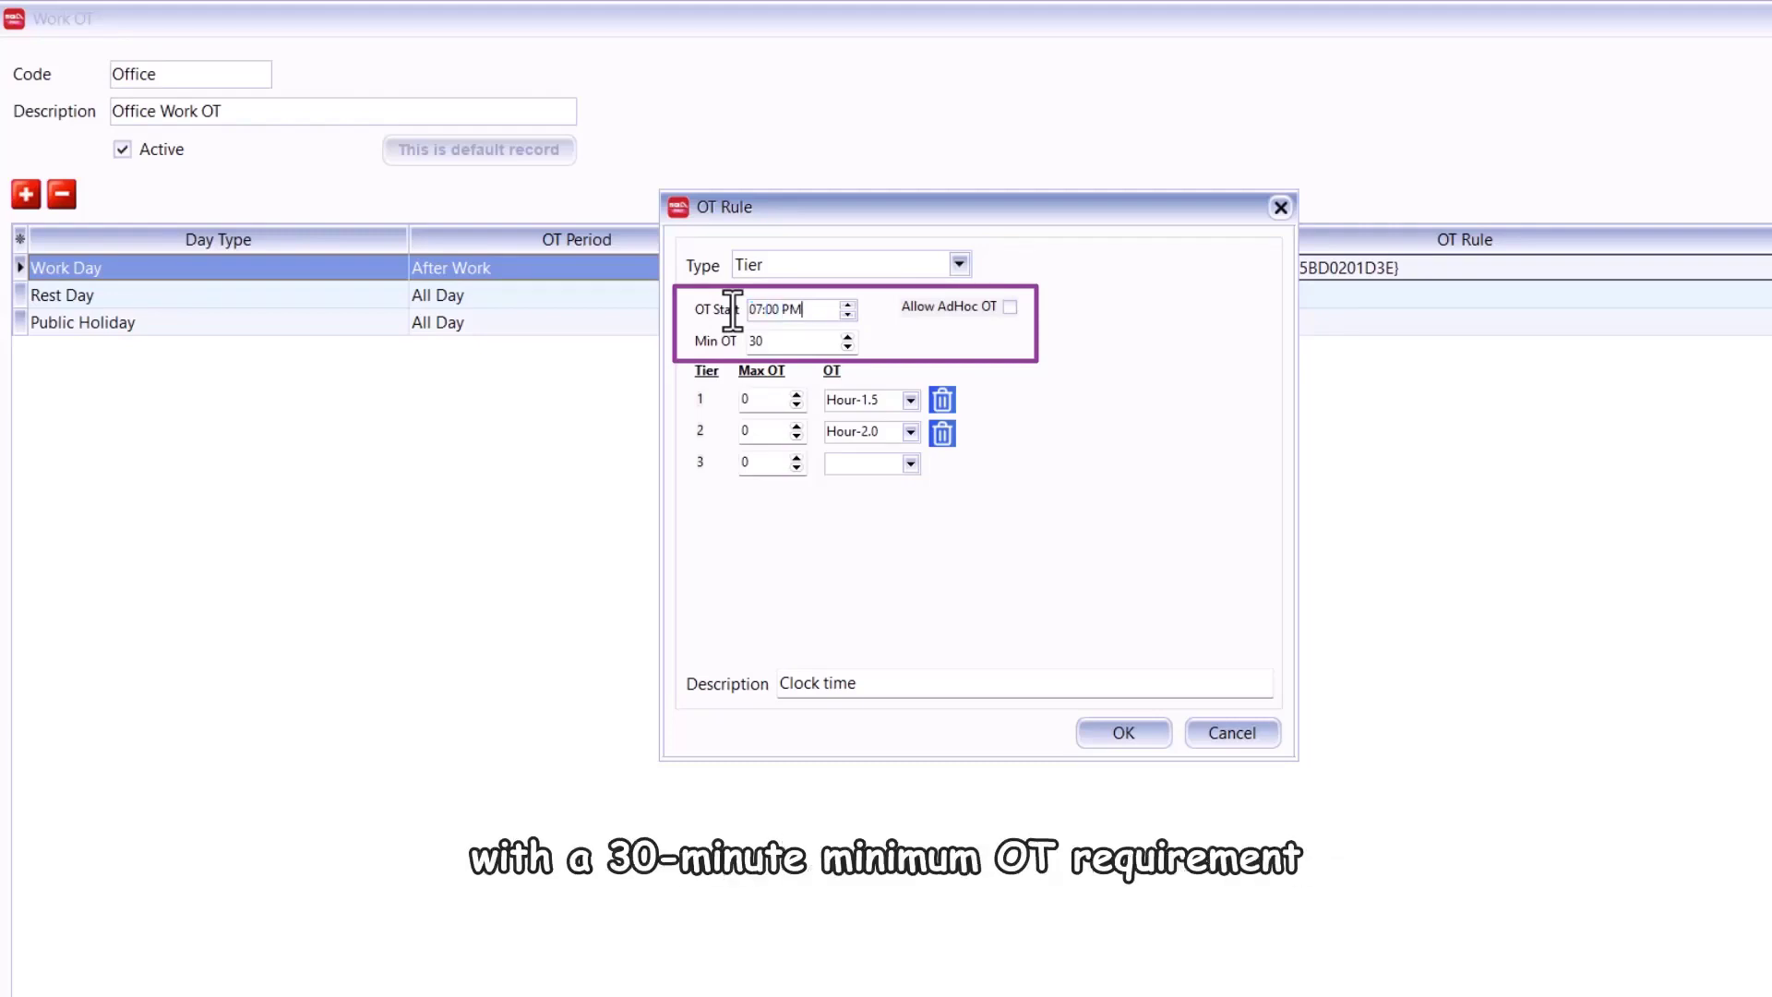
- Set the maximum OT to 60 for both the Hour-1.5 tier and the Hour-2.0 tier
click(746, 399)
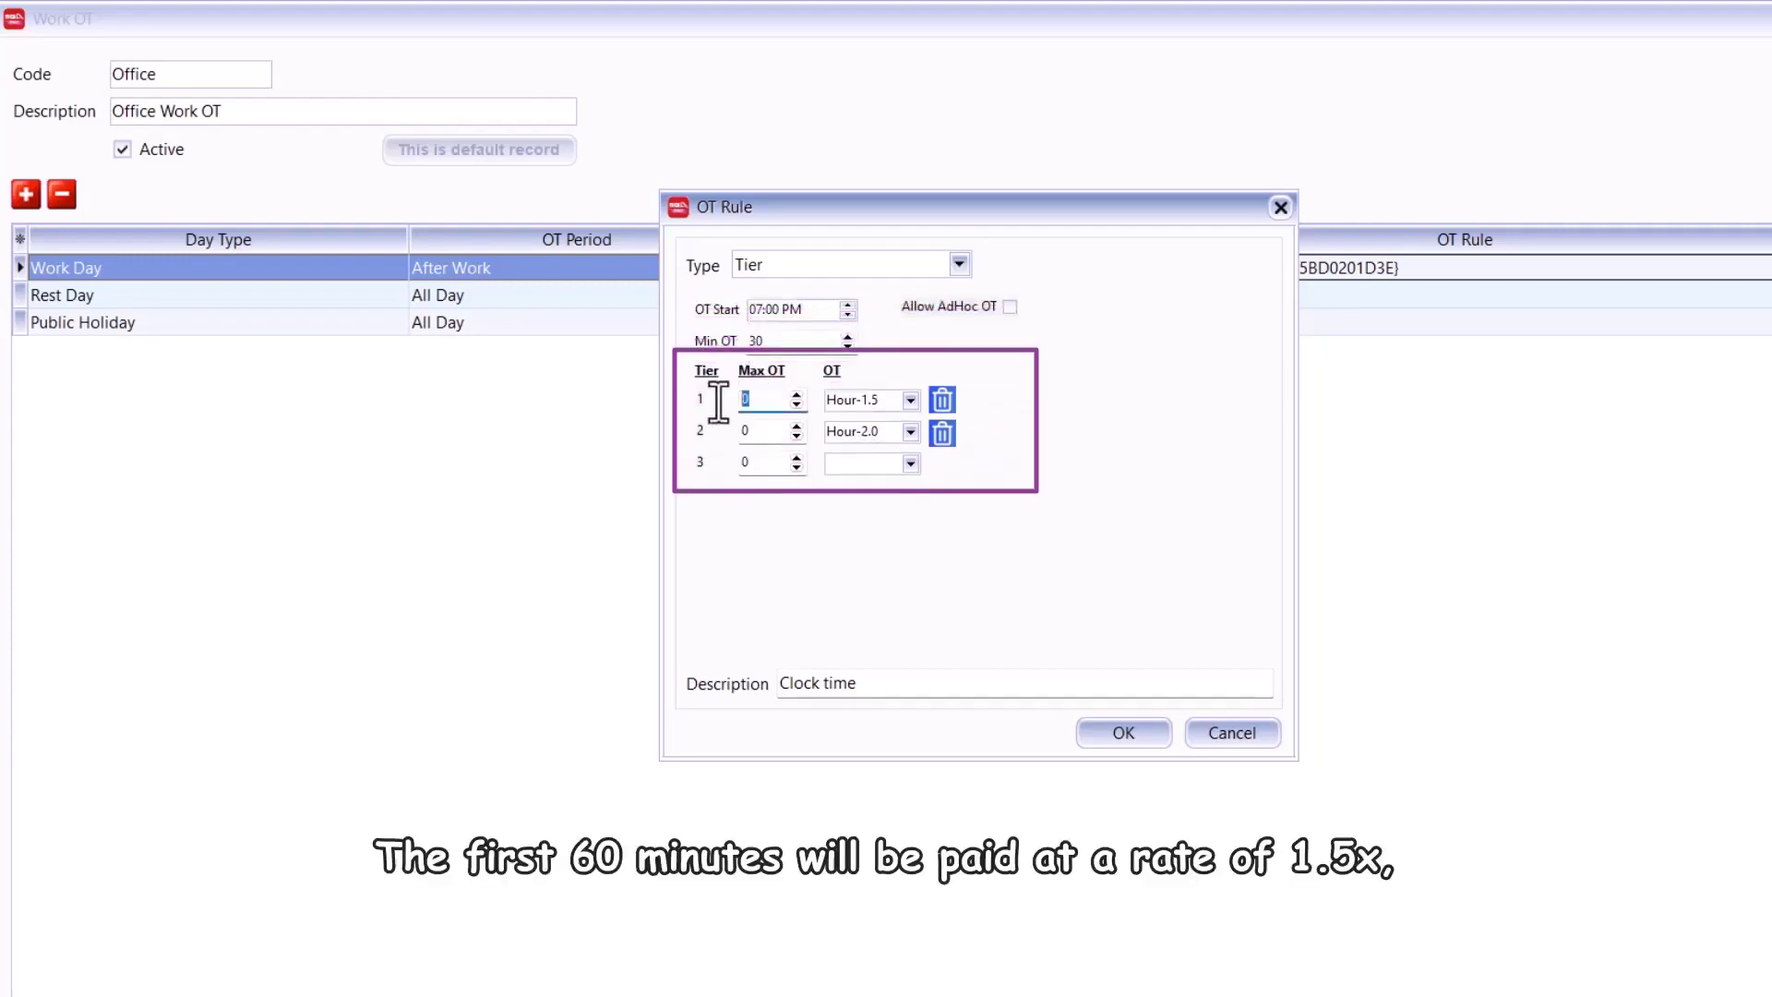
text(60)
click(772, 436)
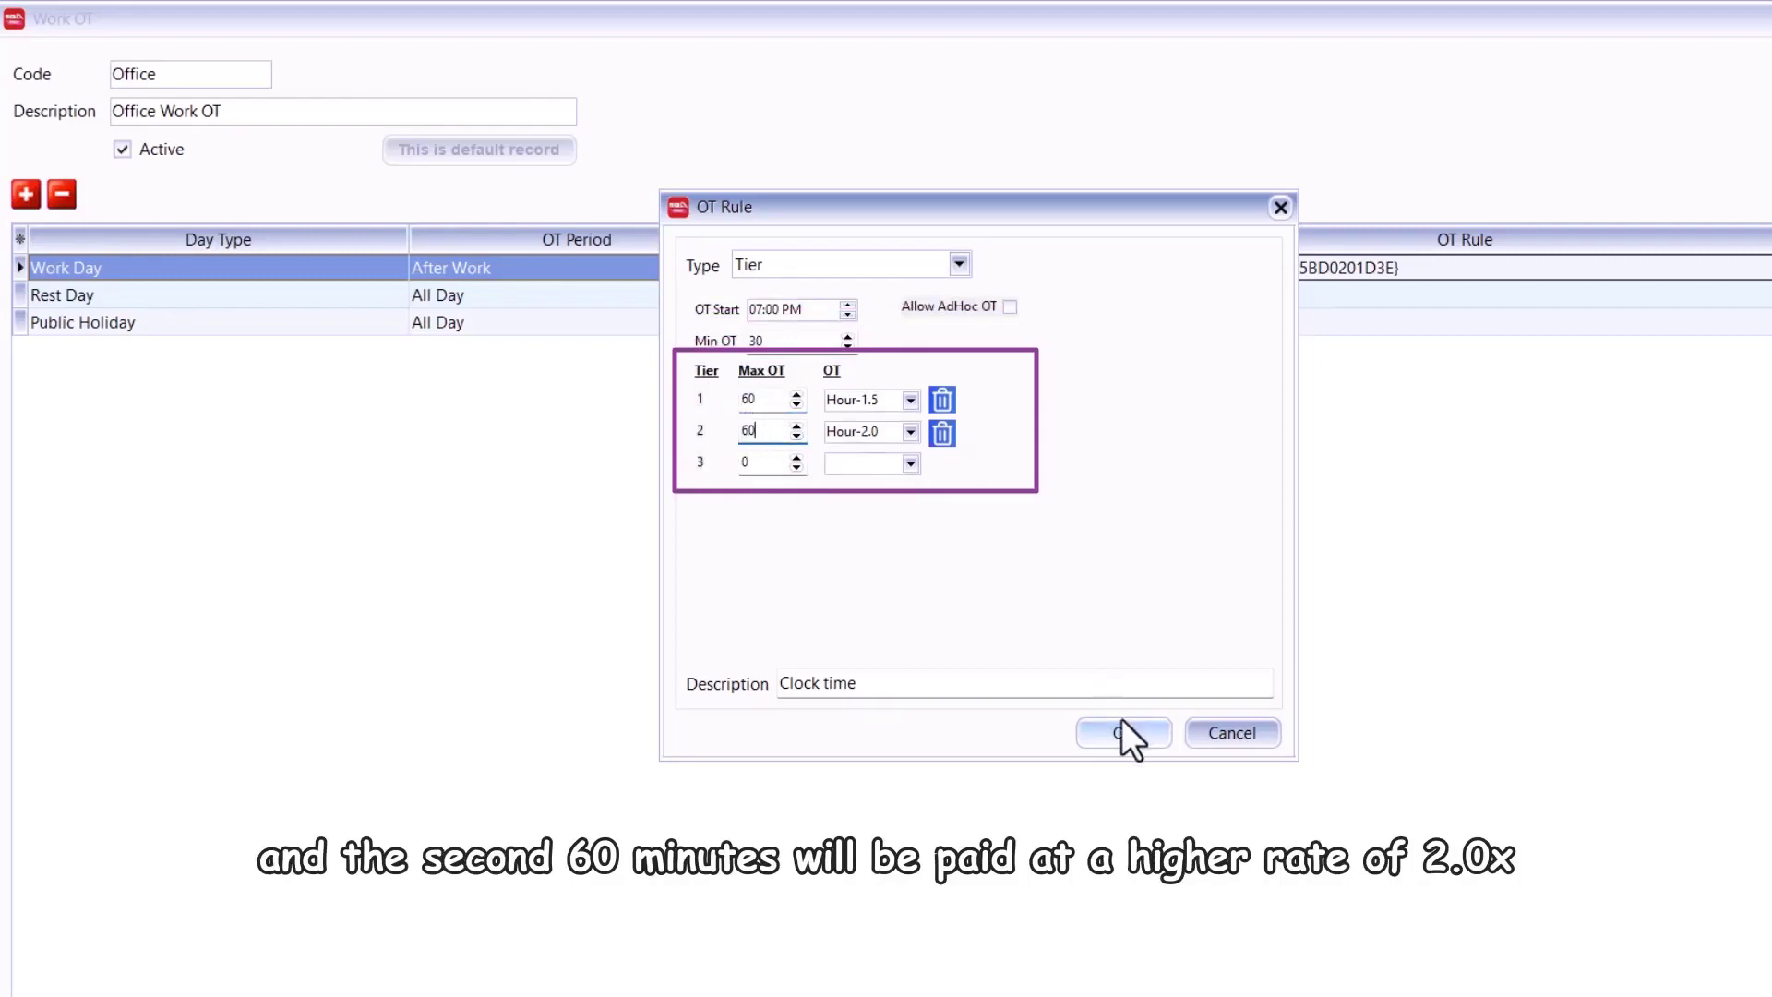
- Change the OT rule's description to "Tier", confirm it and save the Office work OT record
drag(921, 696, 703, 683)
text(Ti)
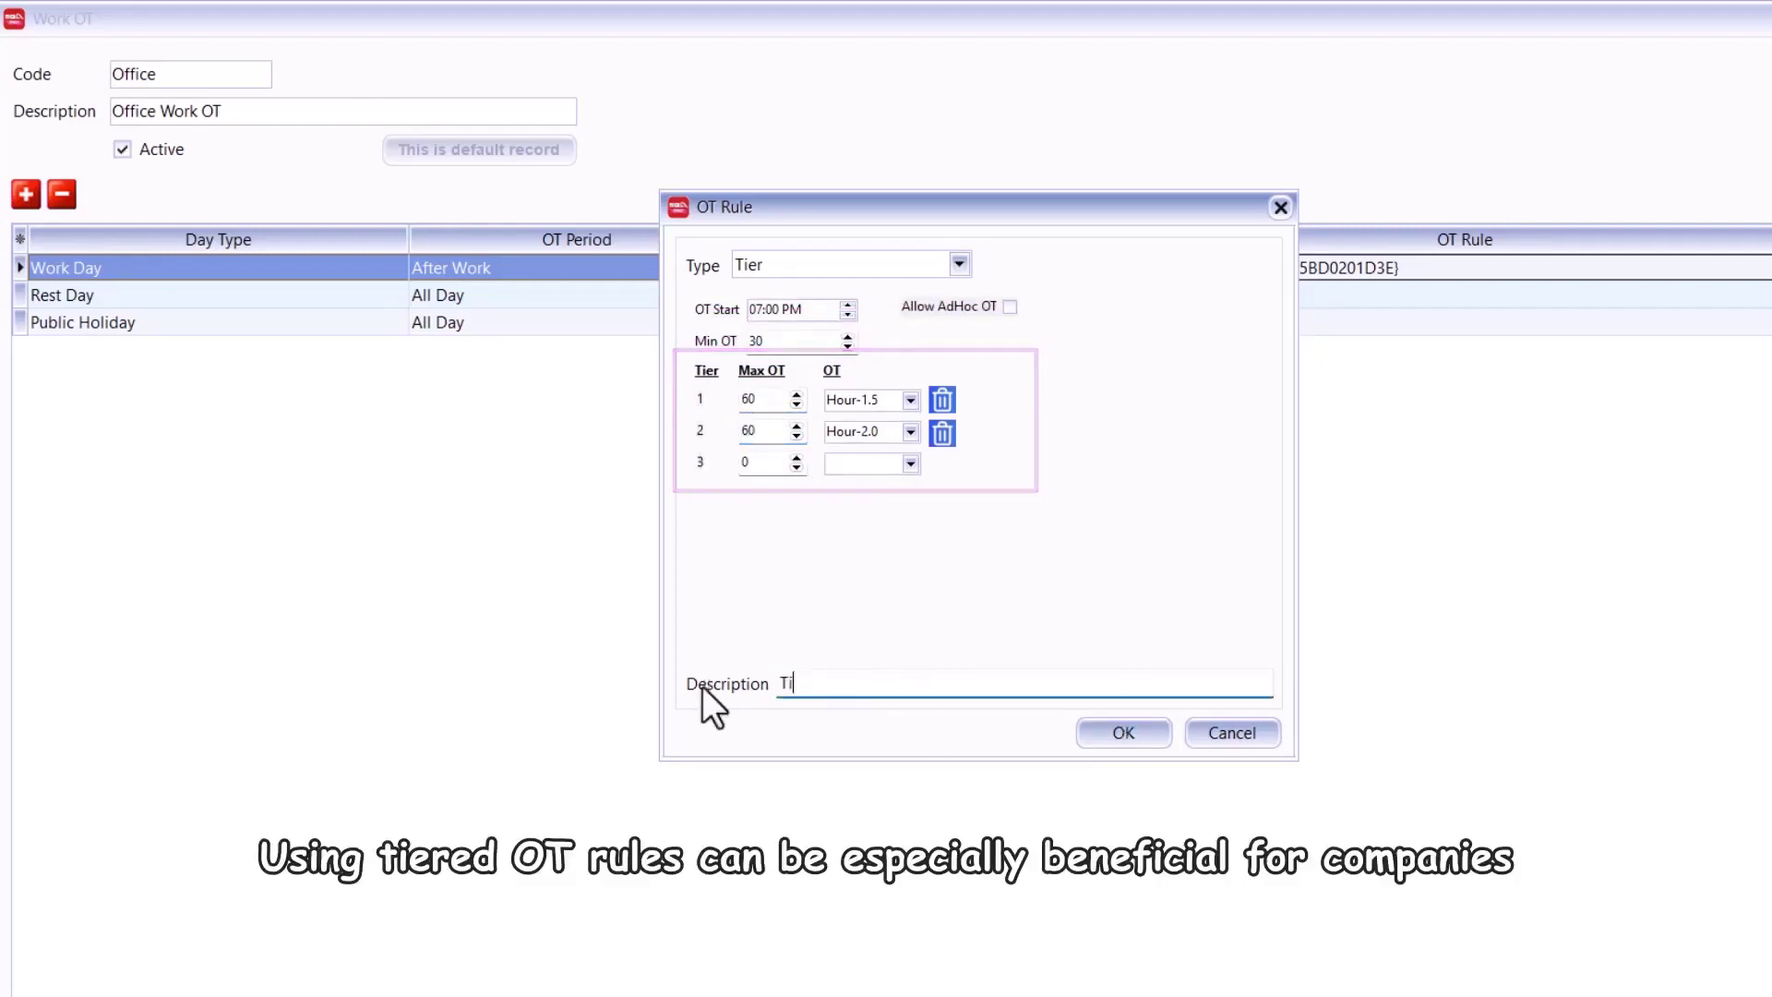
text(er)
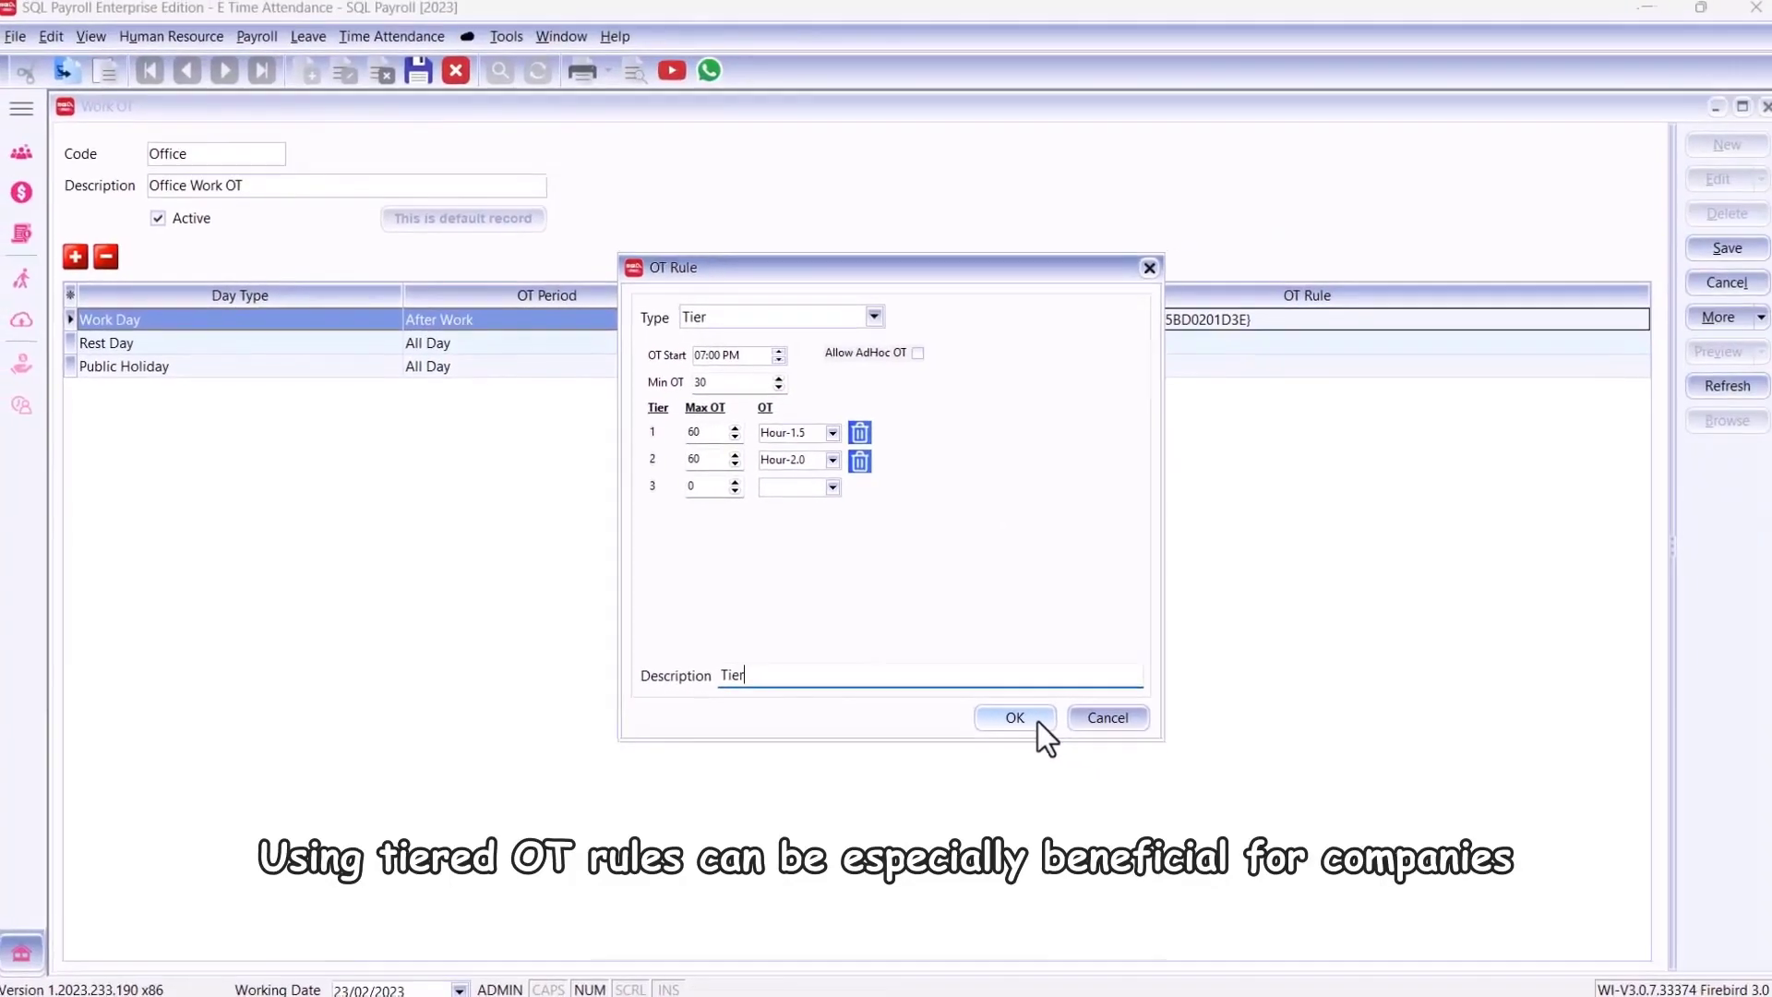
click(1032, 719)
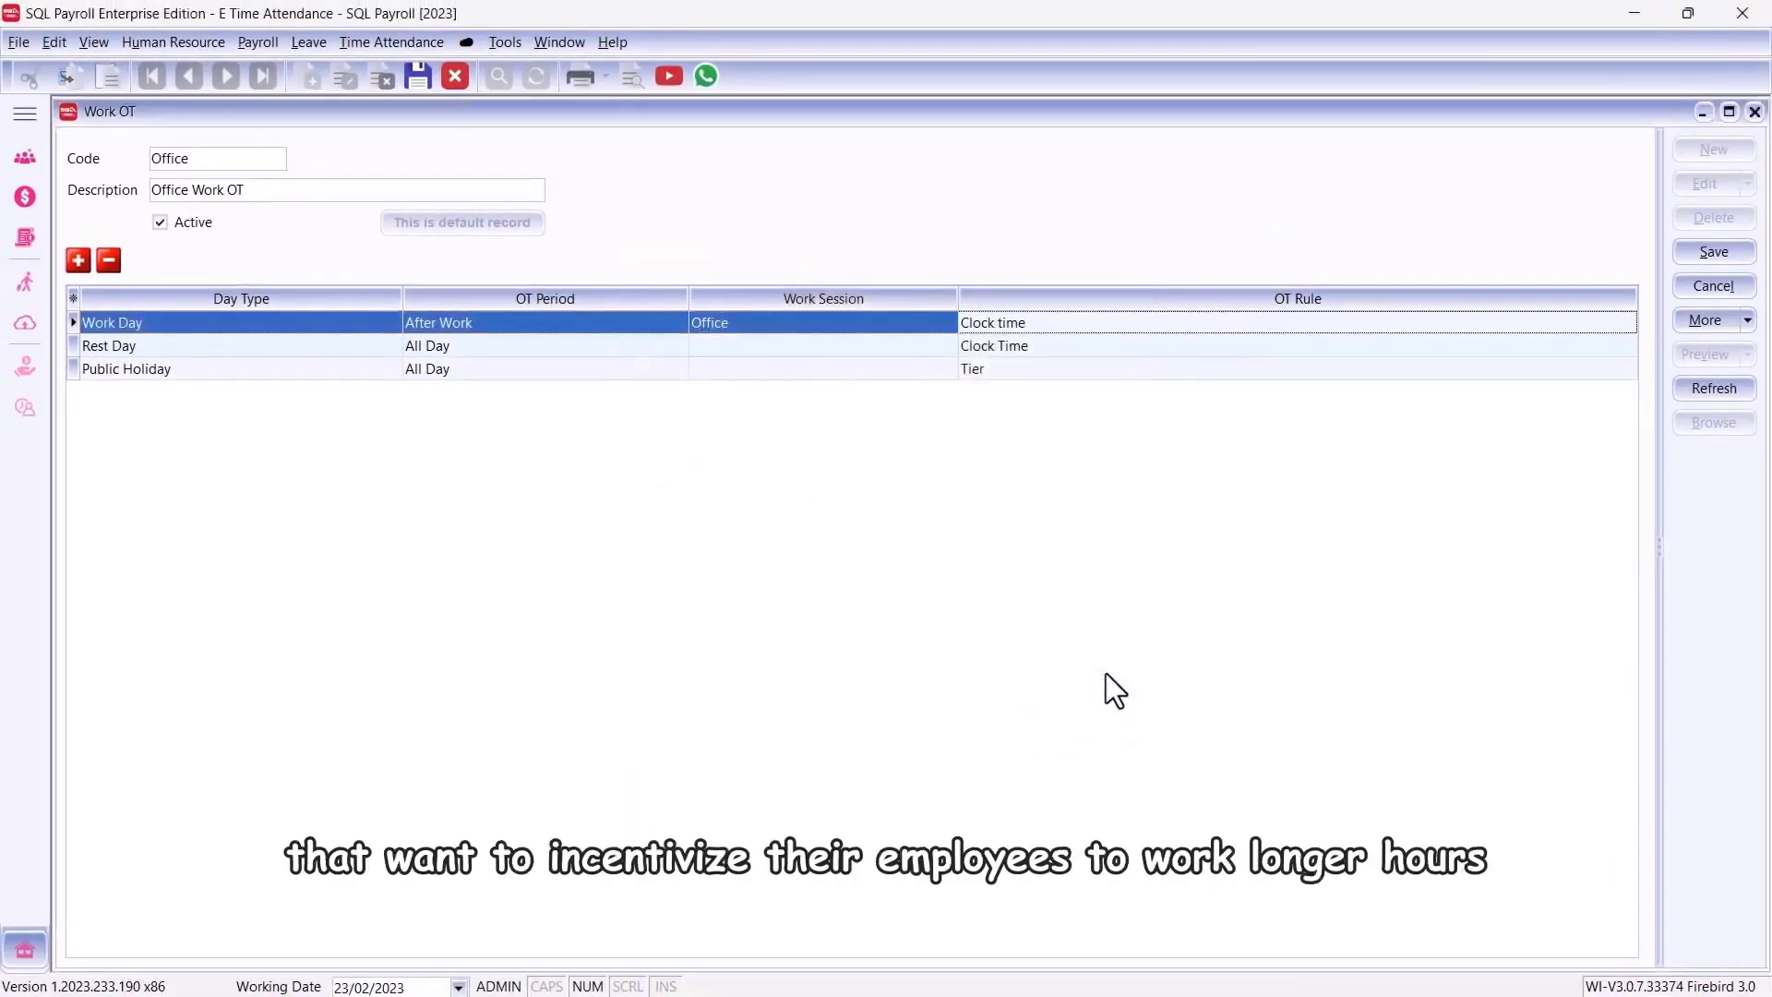
click(1708, 250)
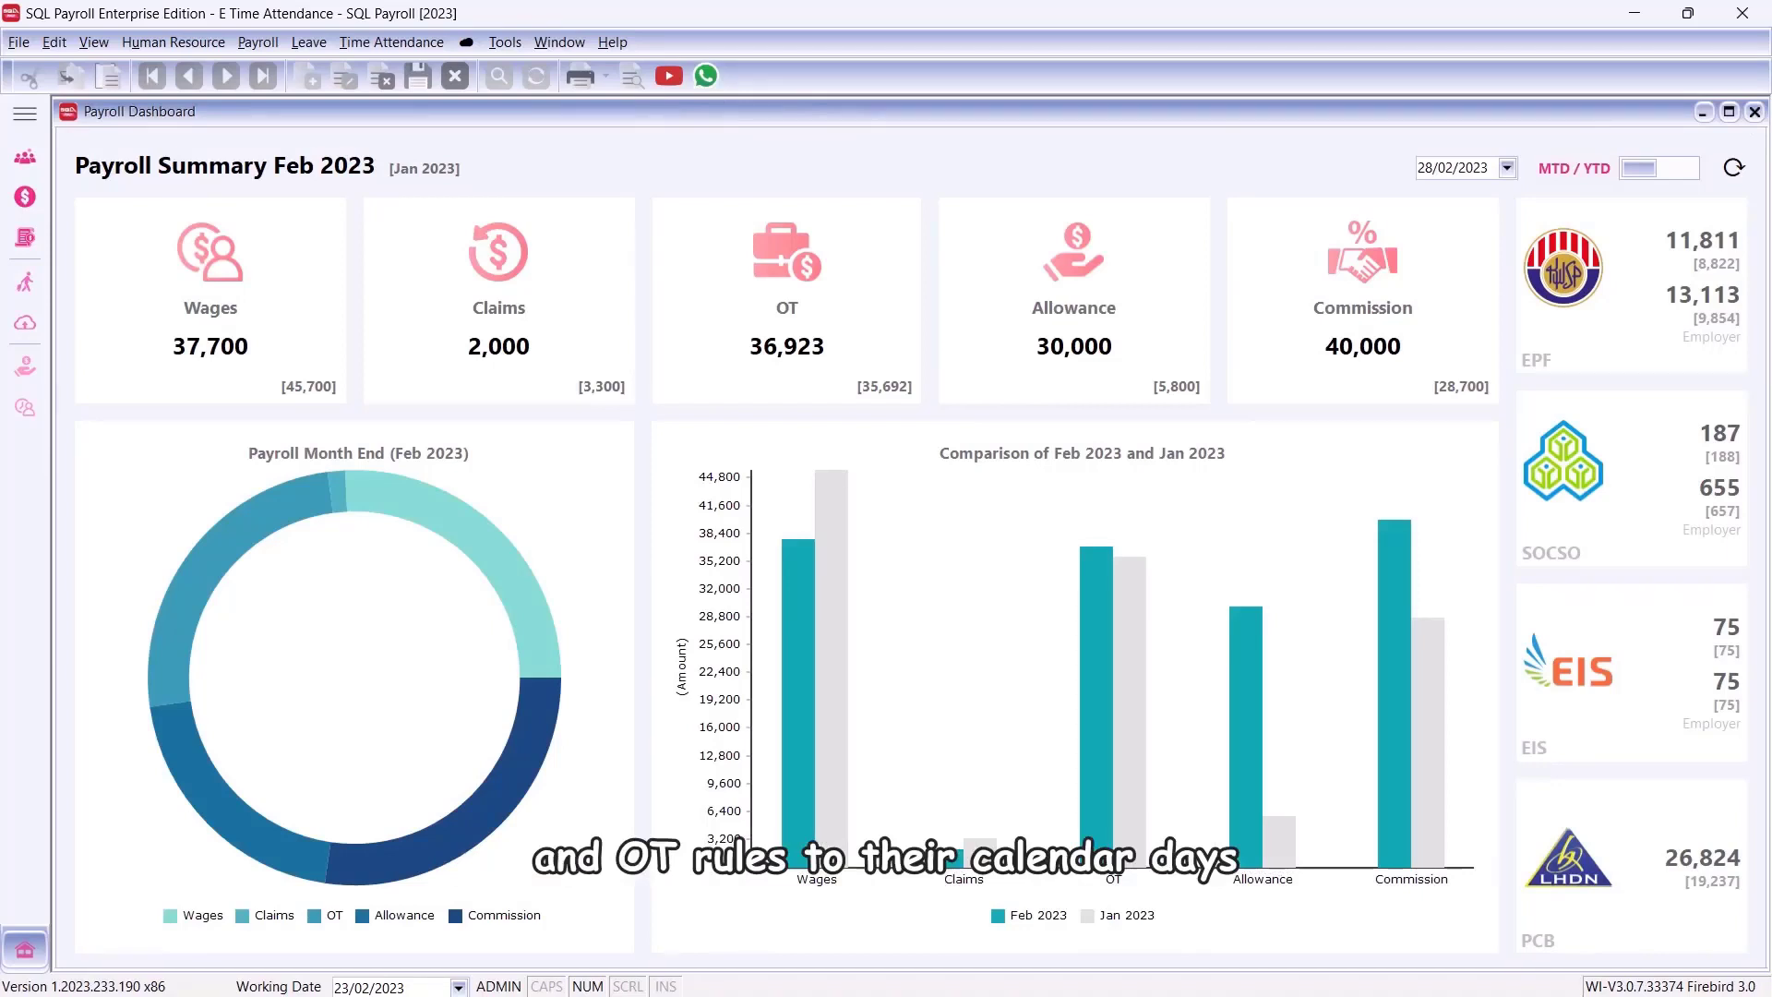
- Open Maintain Calendar and add a Department column to the employee list, sorting the employees by department
click(378, 43)
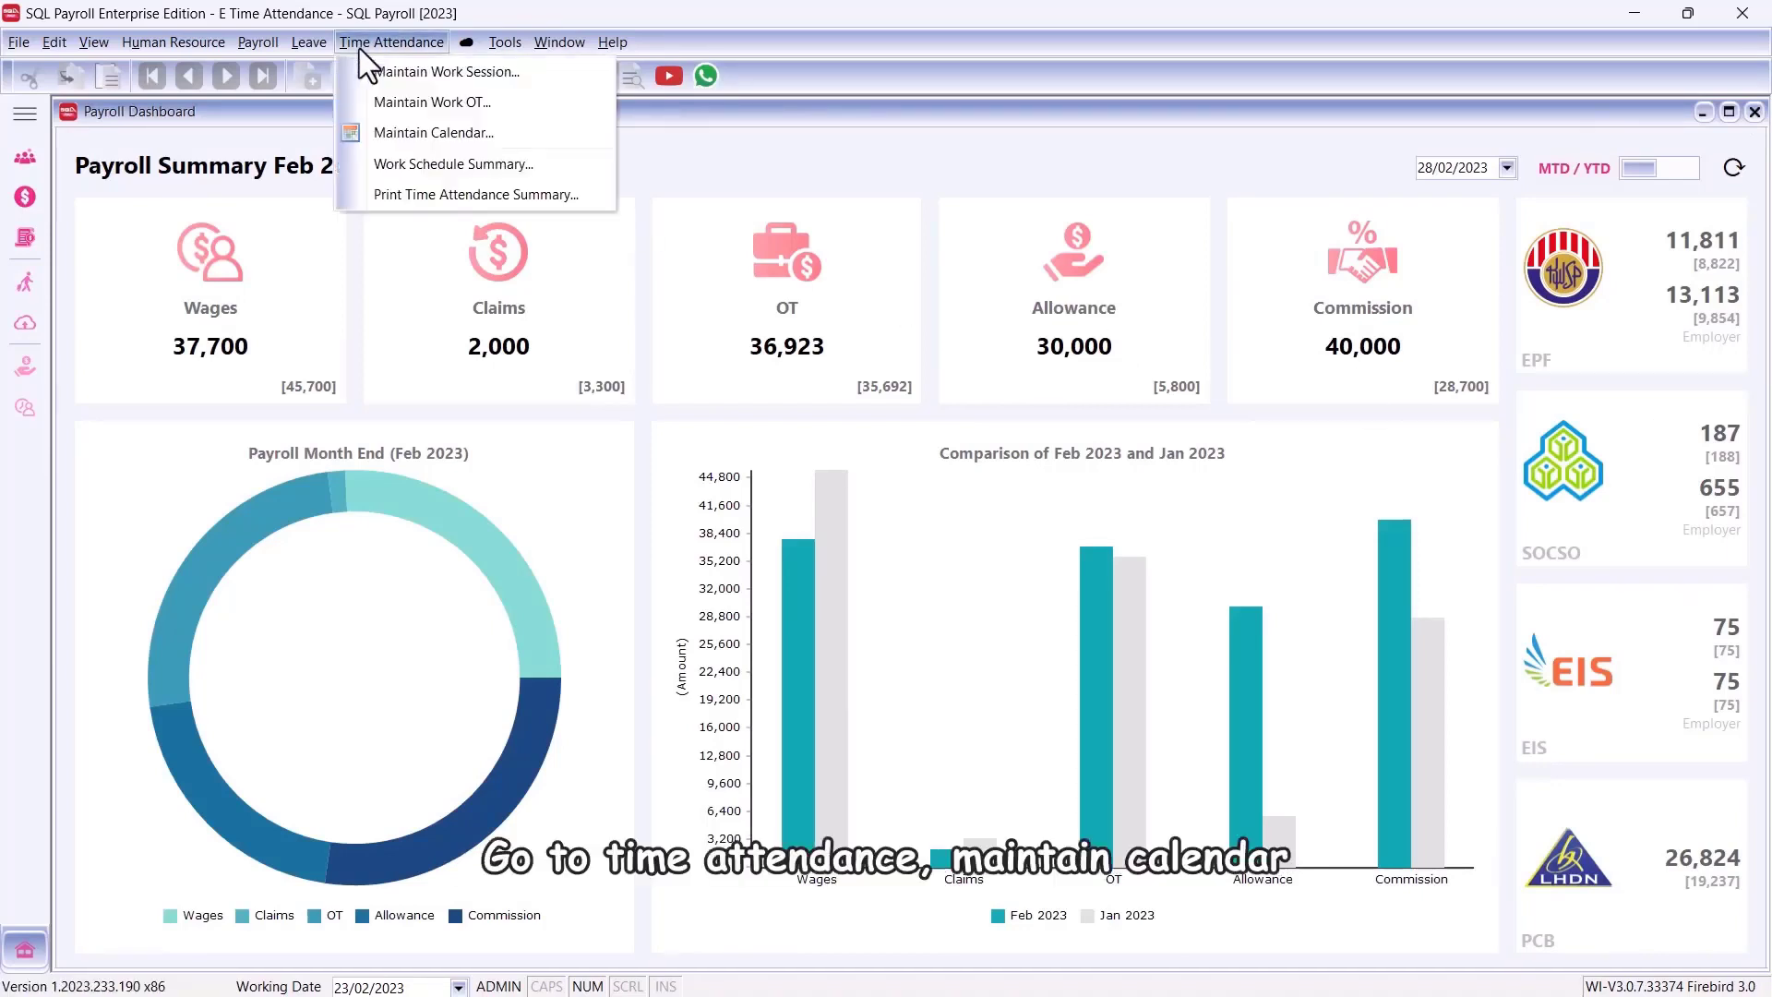
click(385, 131)
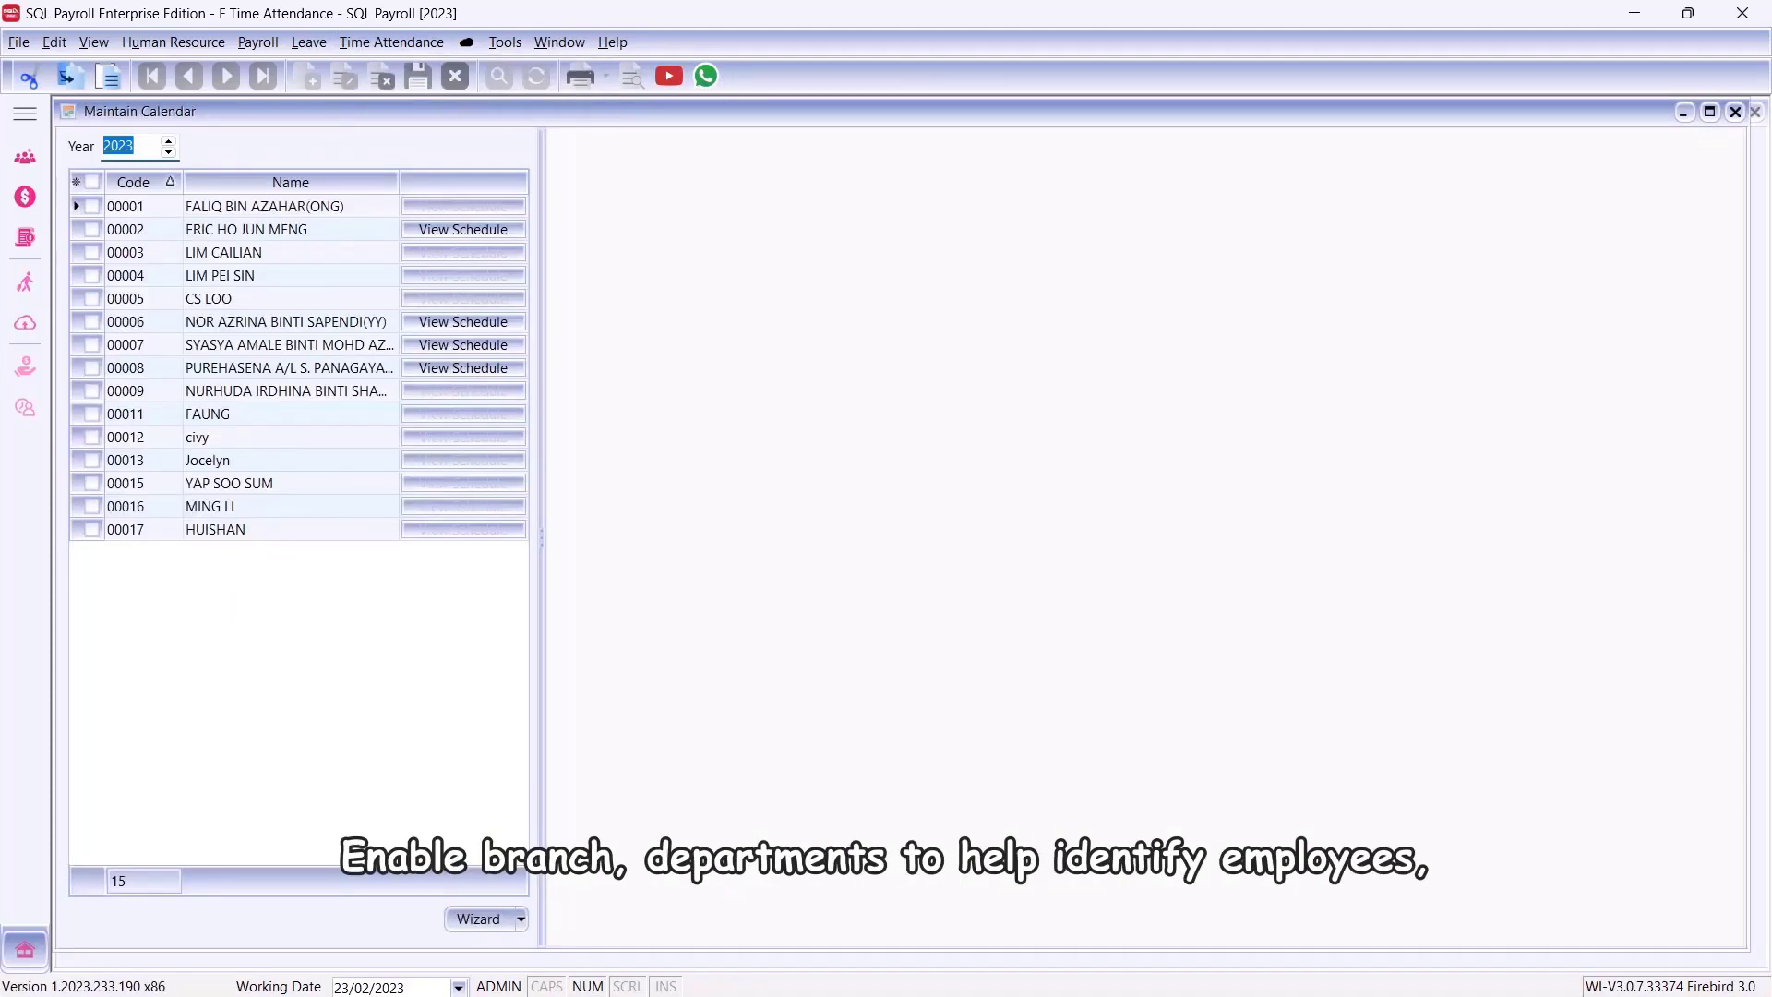
click(76, 182)
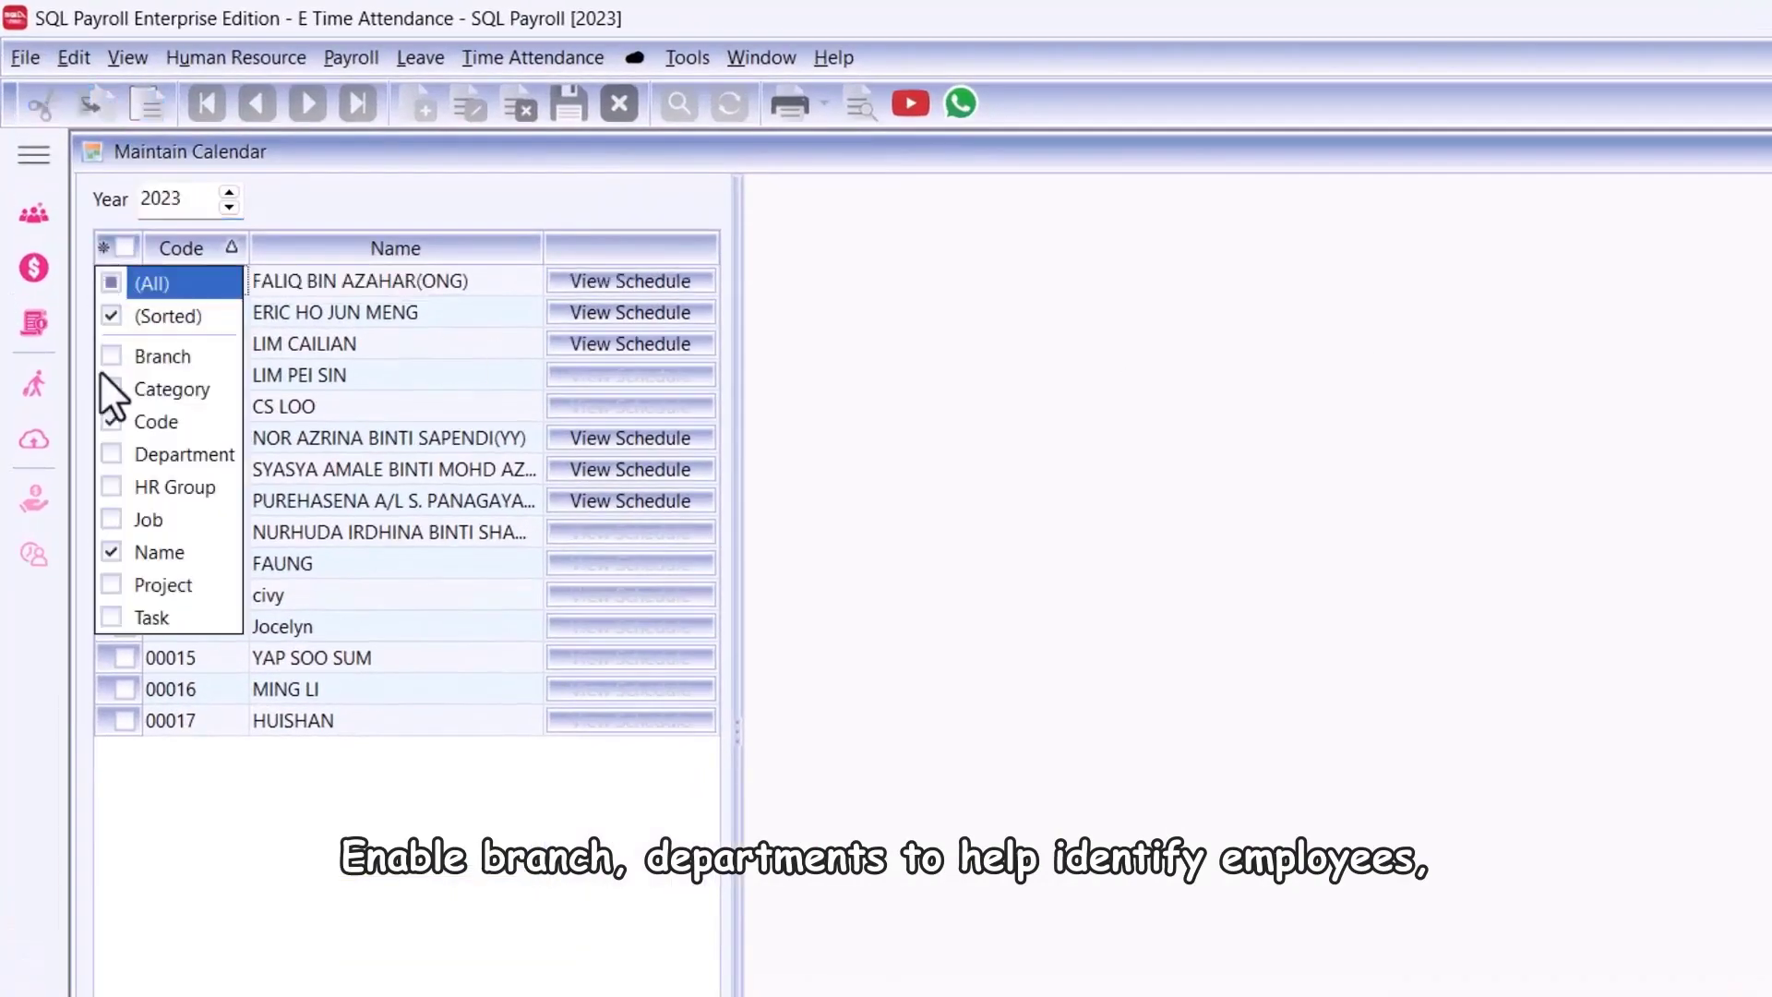
click(80, 332)
drag(478, 247, 421, 248)
click(464, 248)
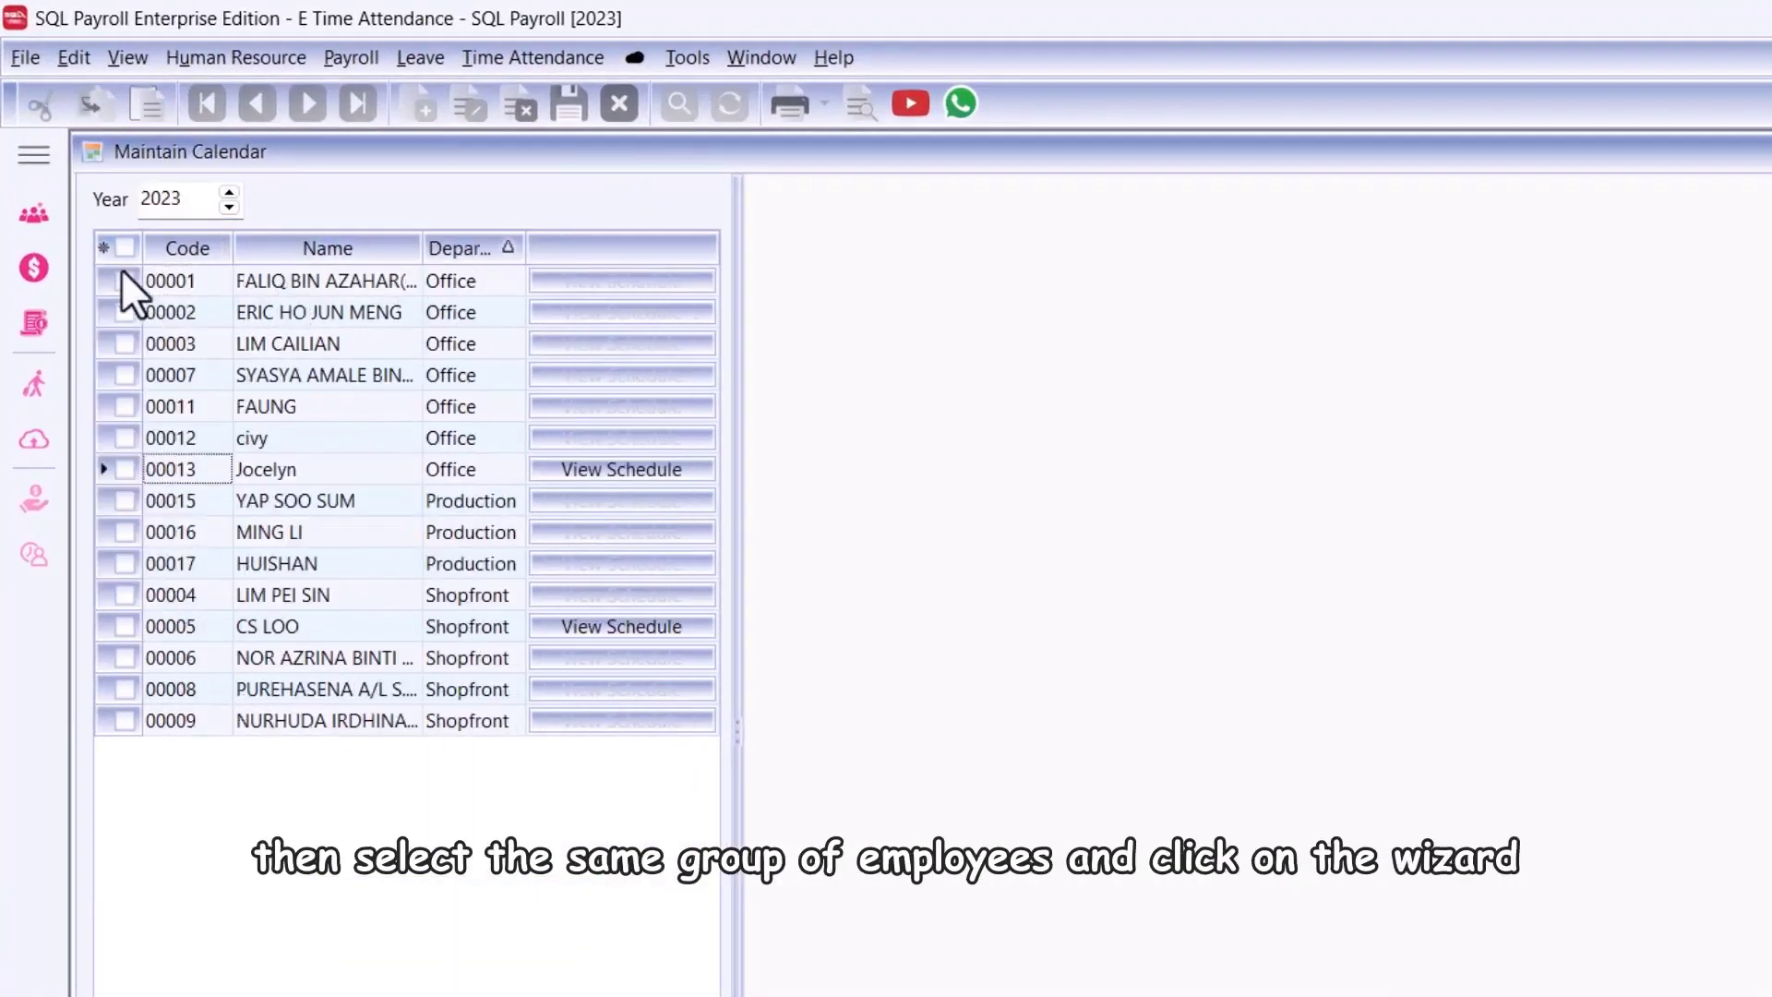
- Select all seven employees of the Office department in the calendar's employee list
click(123, 281)
click(123, 312)
click(123, 343)
click(124, 374)
click(123, 406)
click(124, 438)
click(124, 469)
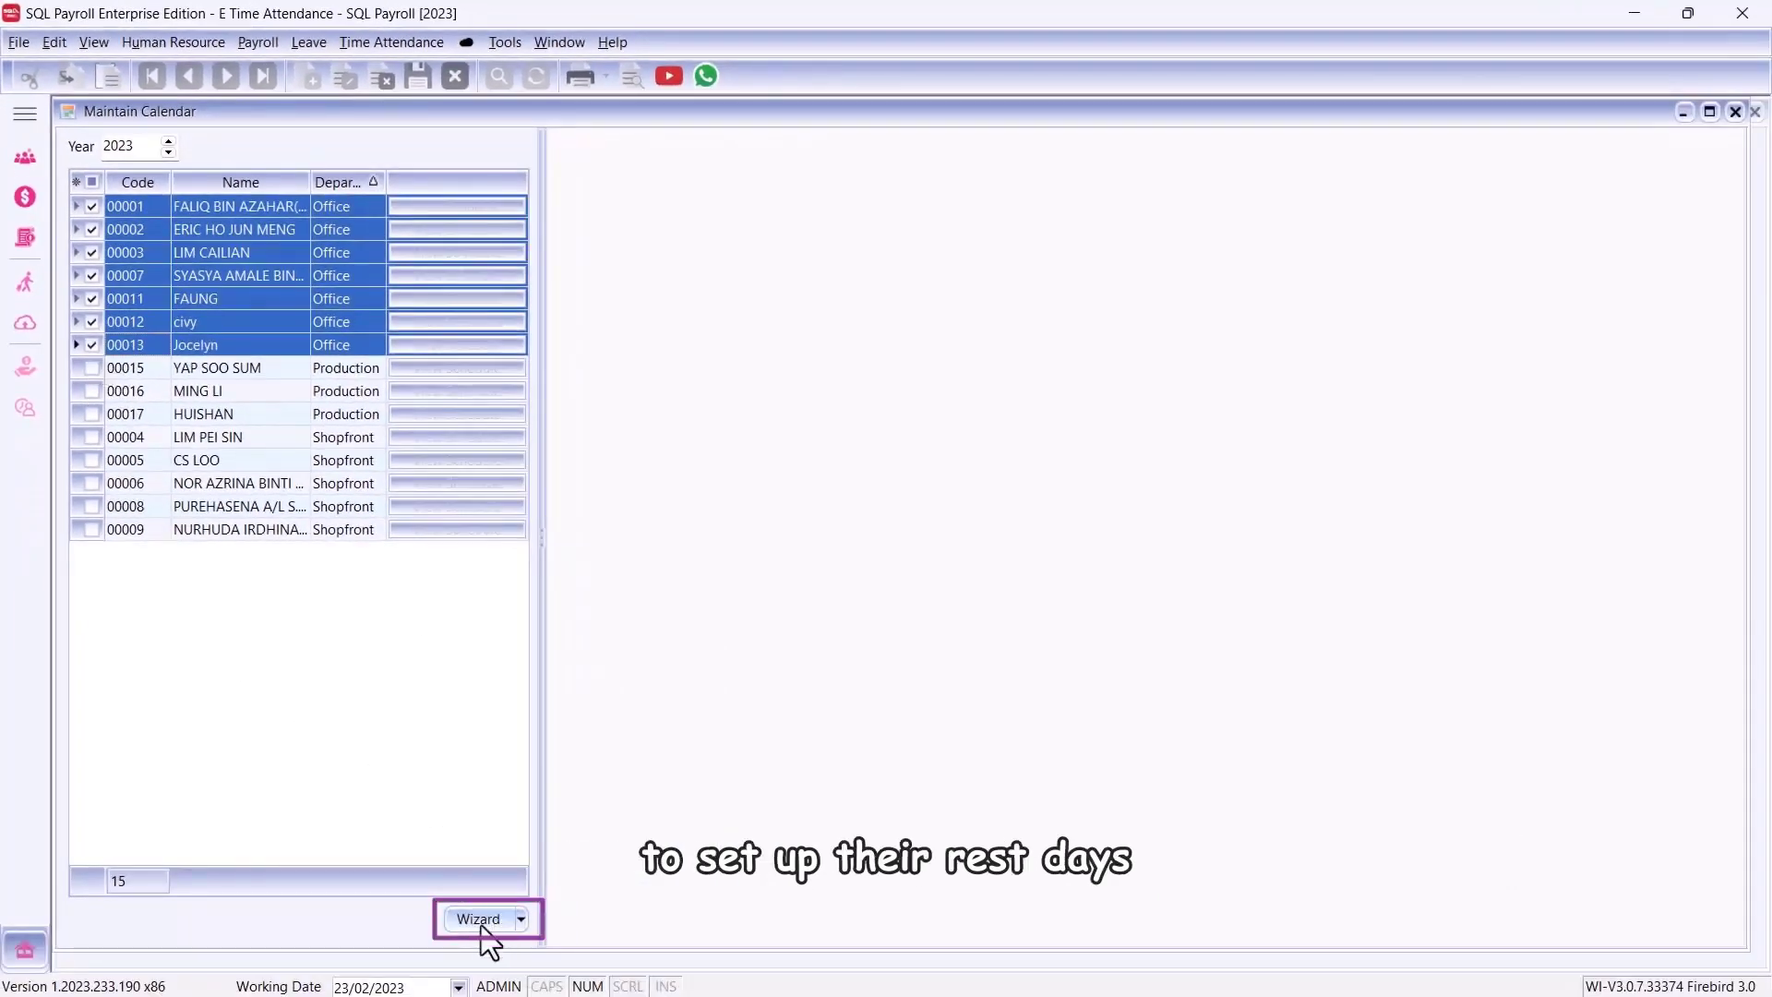
- Run the calendar wizard for the selected employees and keep Saturday and Sunday as their rest days
click(478, 919)
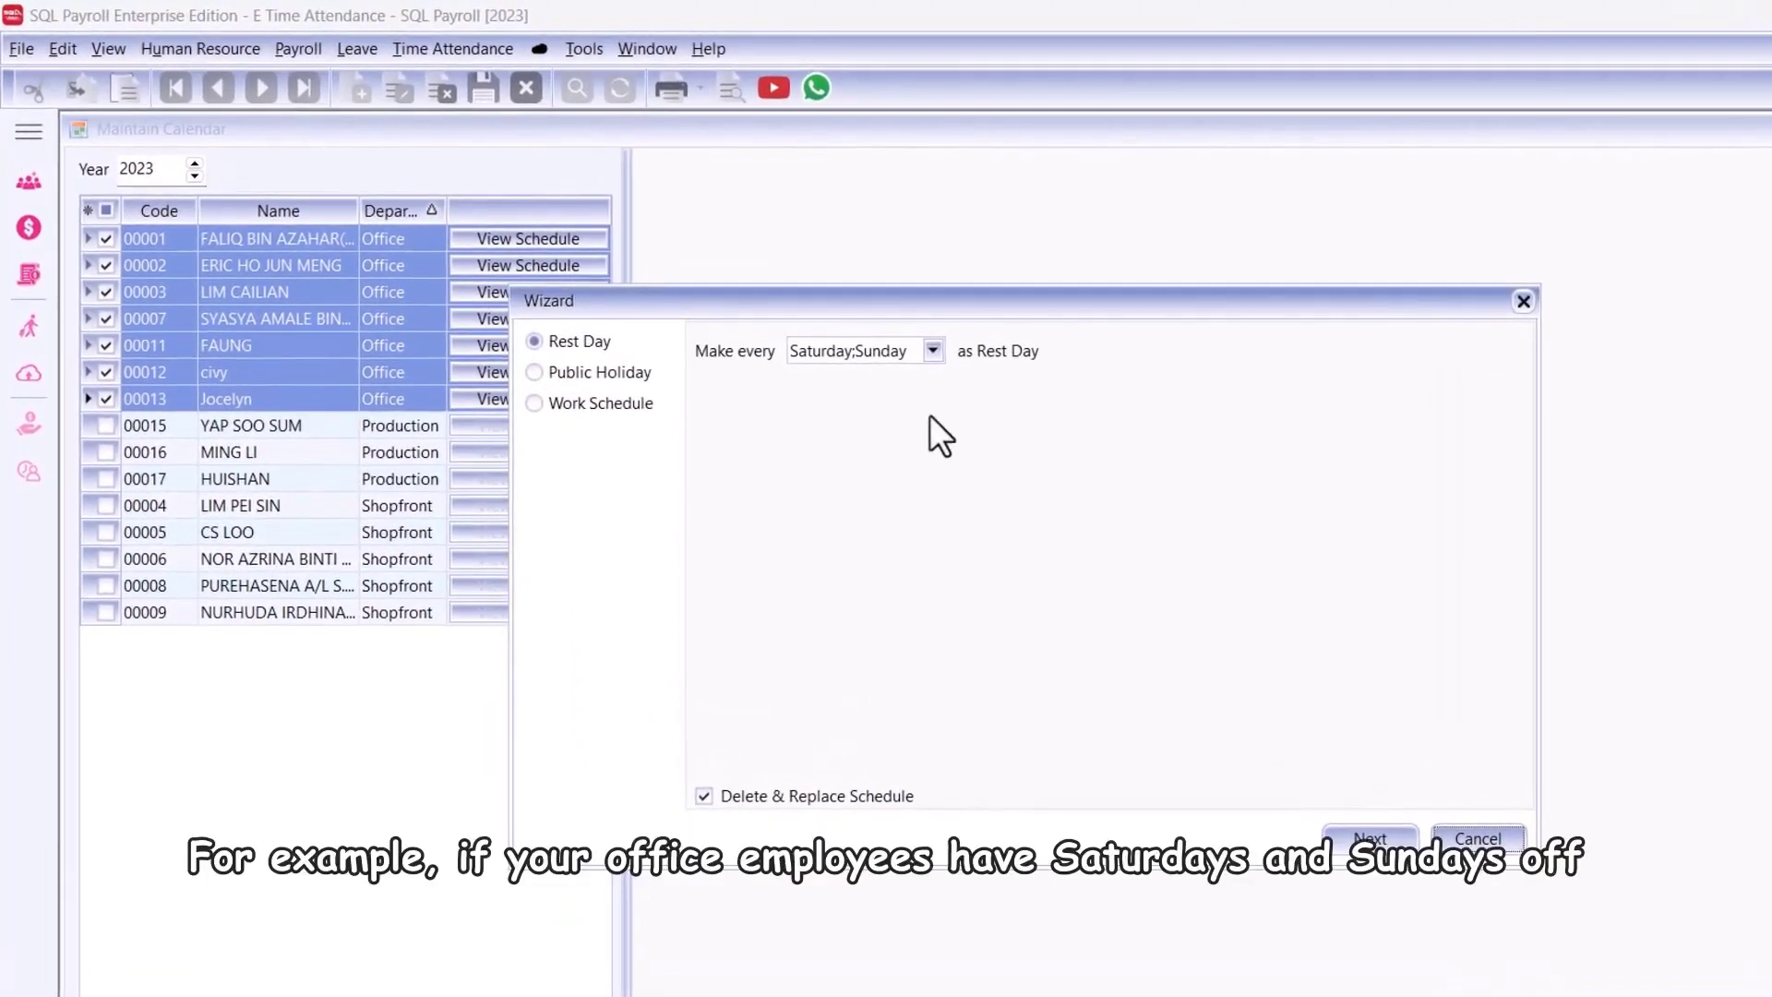
click(808, 303)
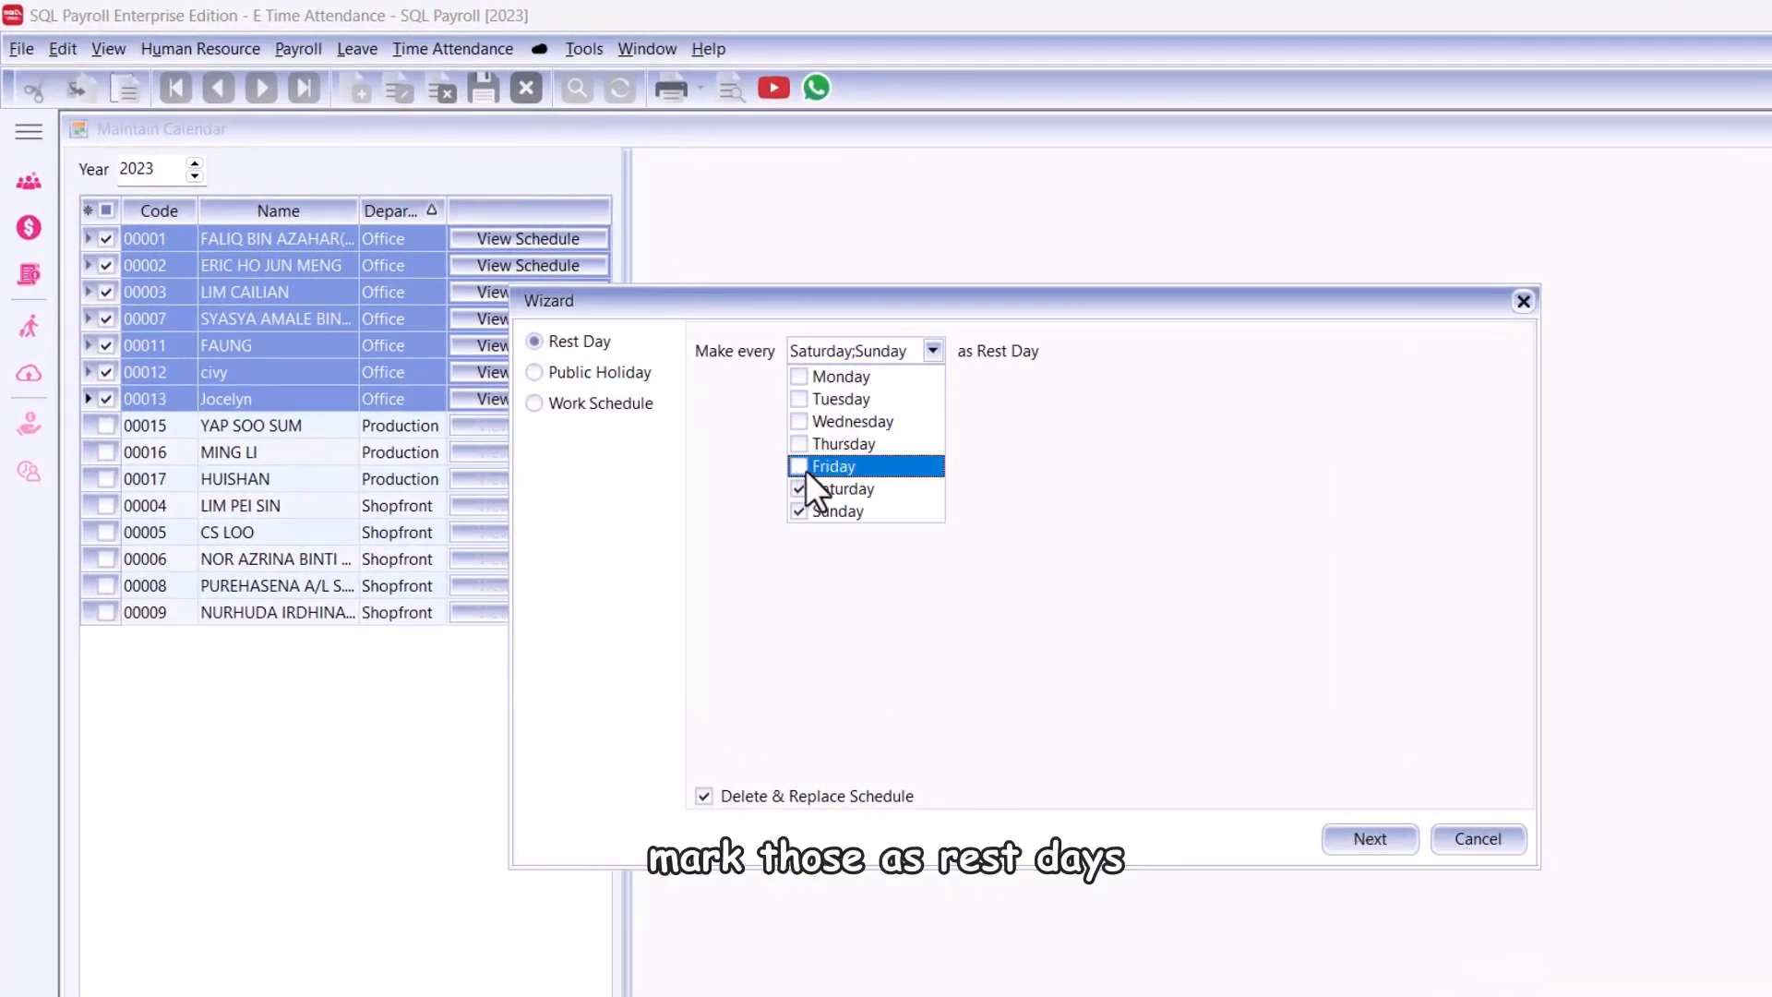
click(1340, 832)
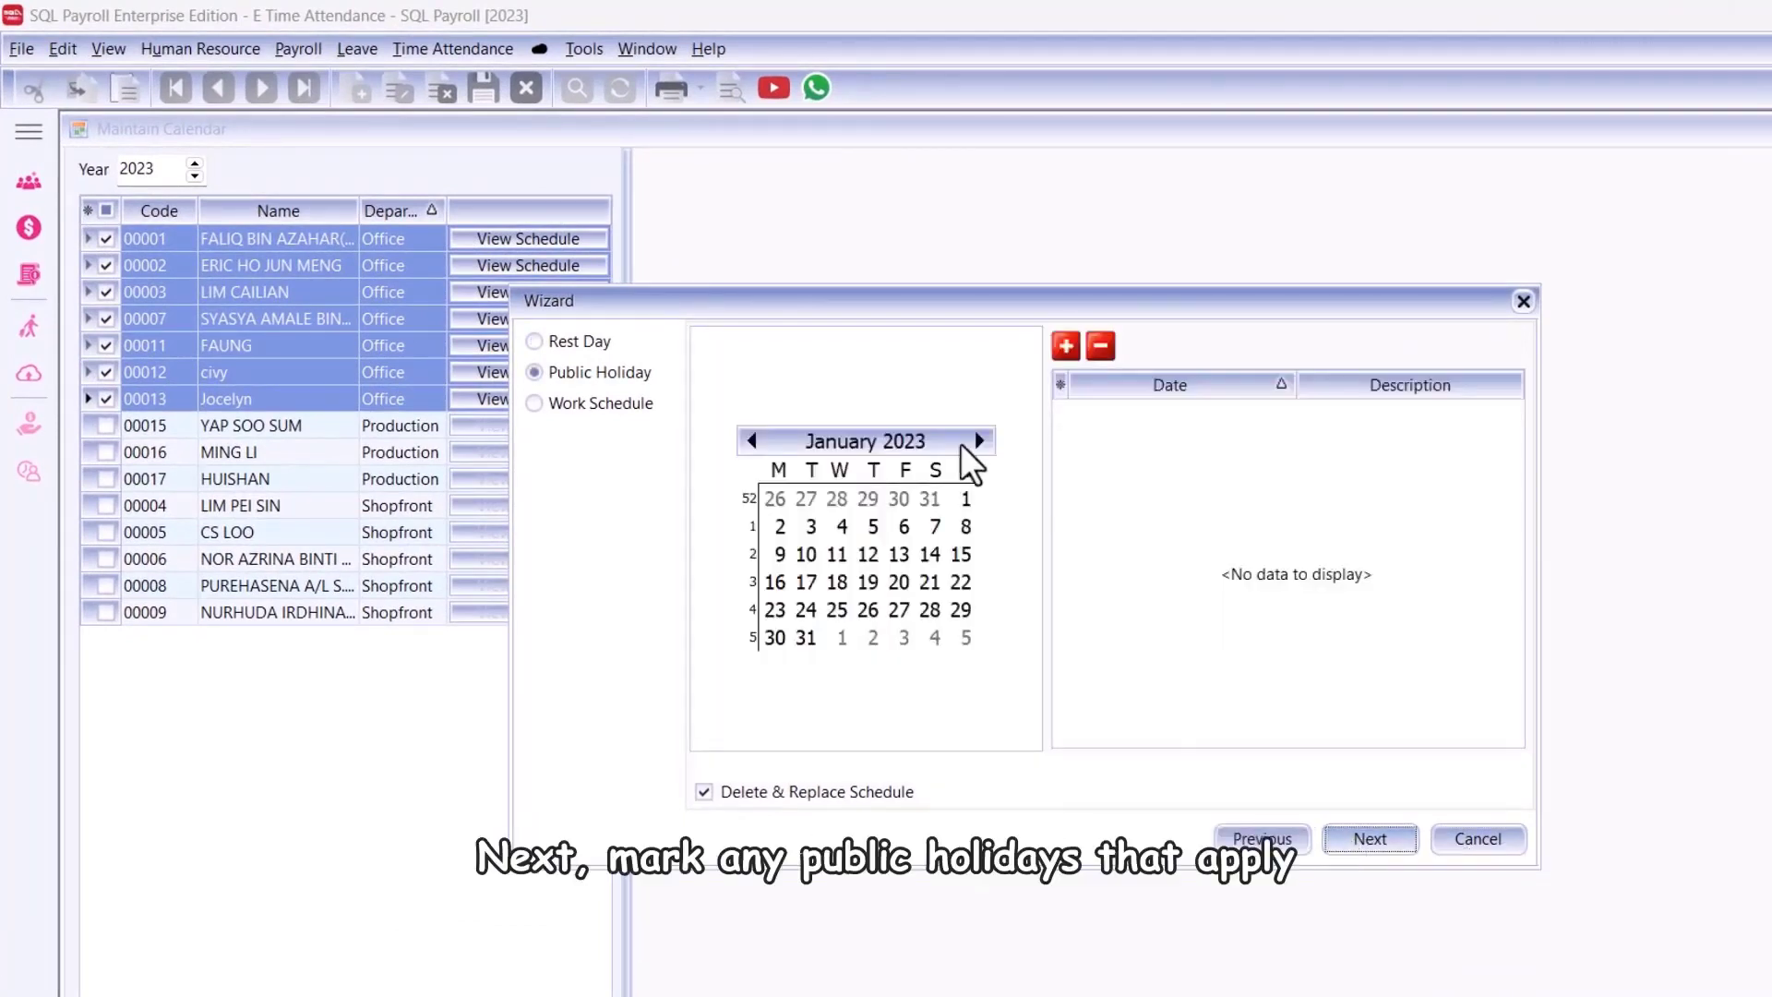
- Mark 01/04/2023 as a public holiday and continue to the work schedule settings
click(976, 439)
click(976, 439)
click(977, 439)
click(933, 501)
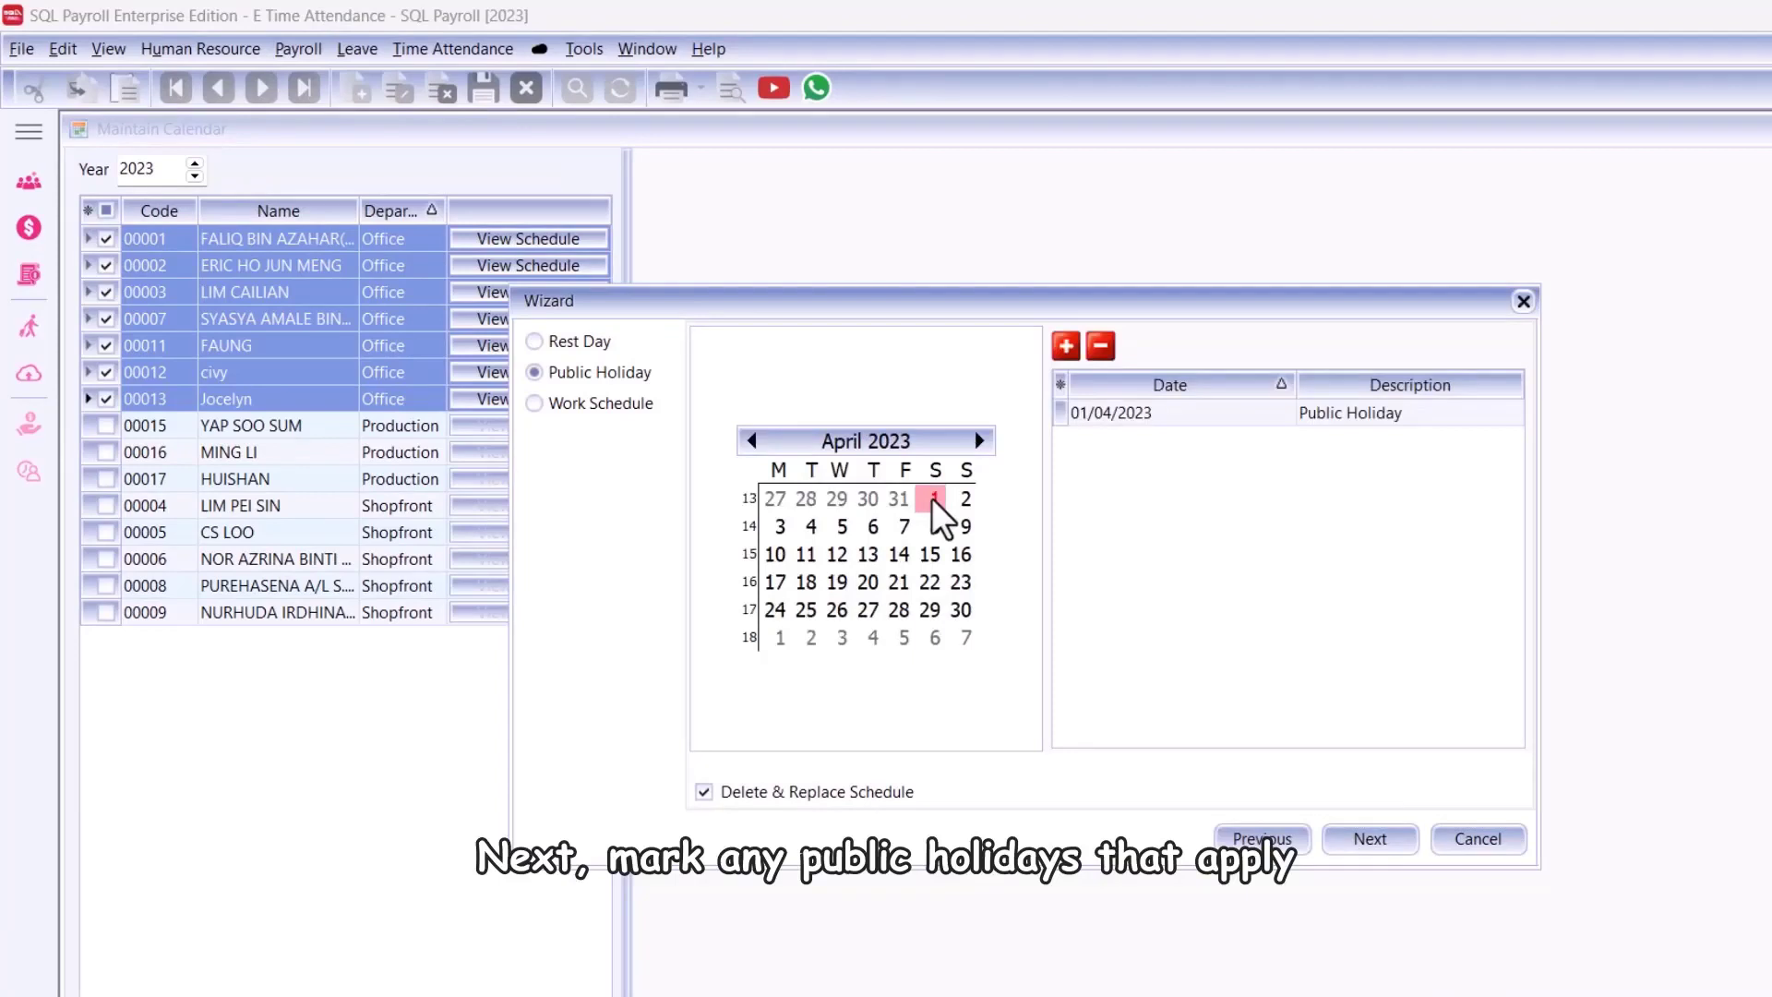
click(1364, 841)
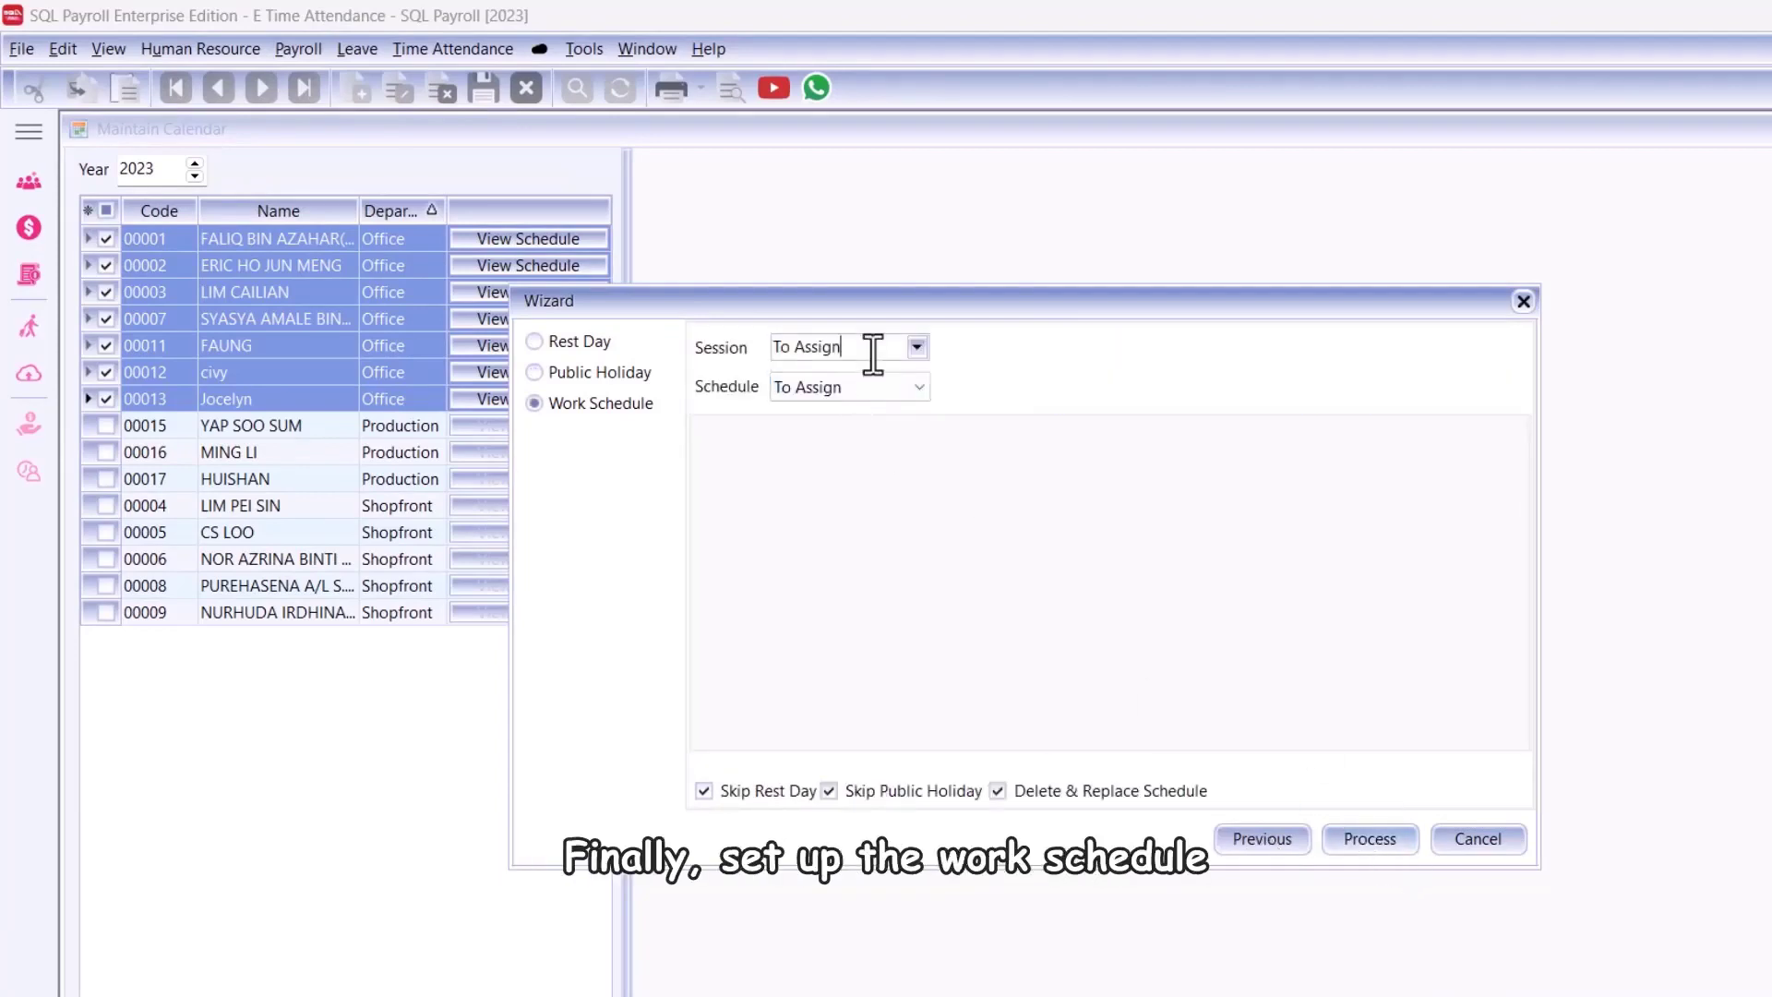
- Set the work schedule's session to Office and its schedule type to By Months
click(914, 347)
click(900, 403)
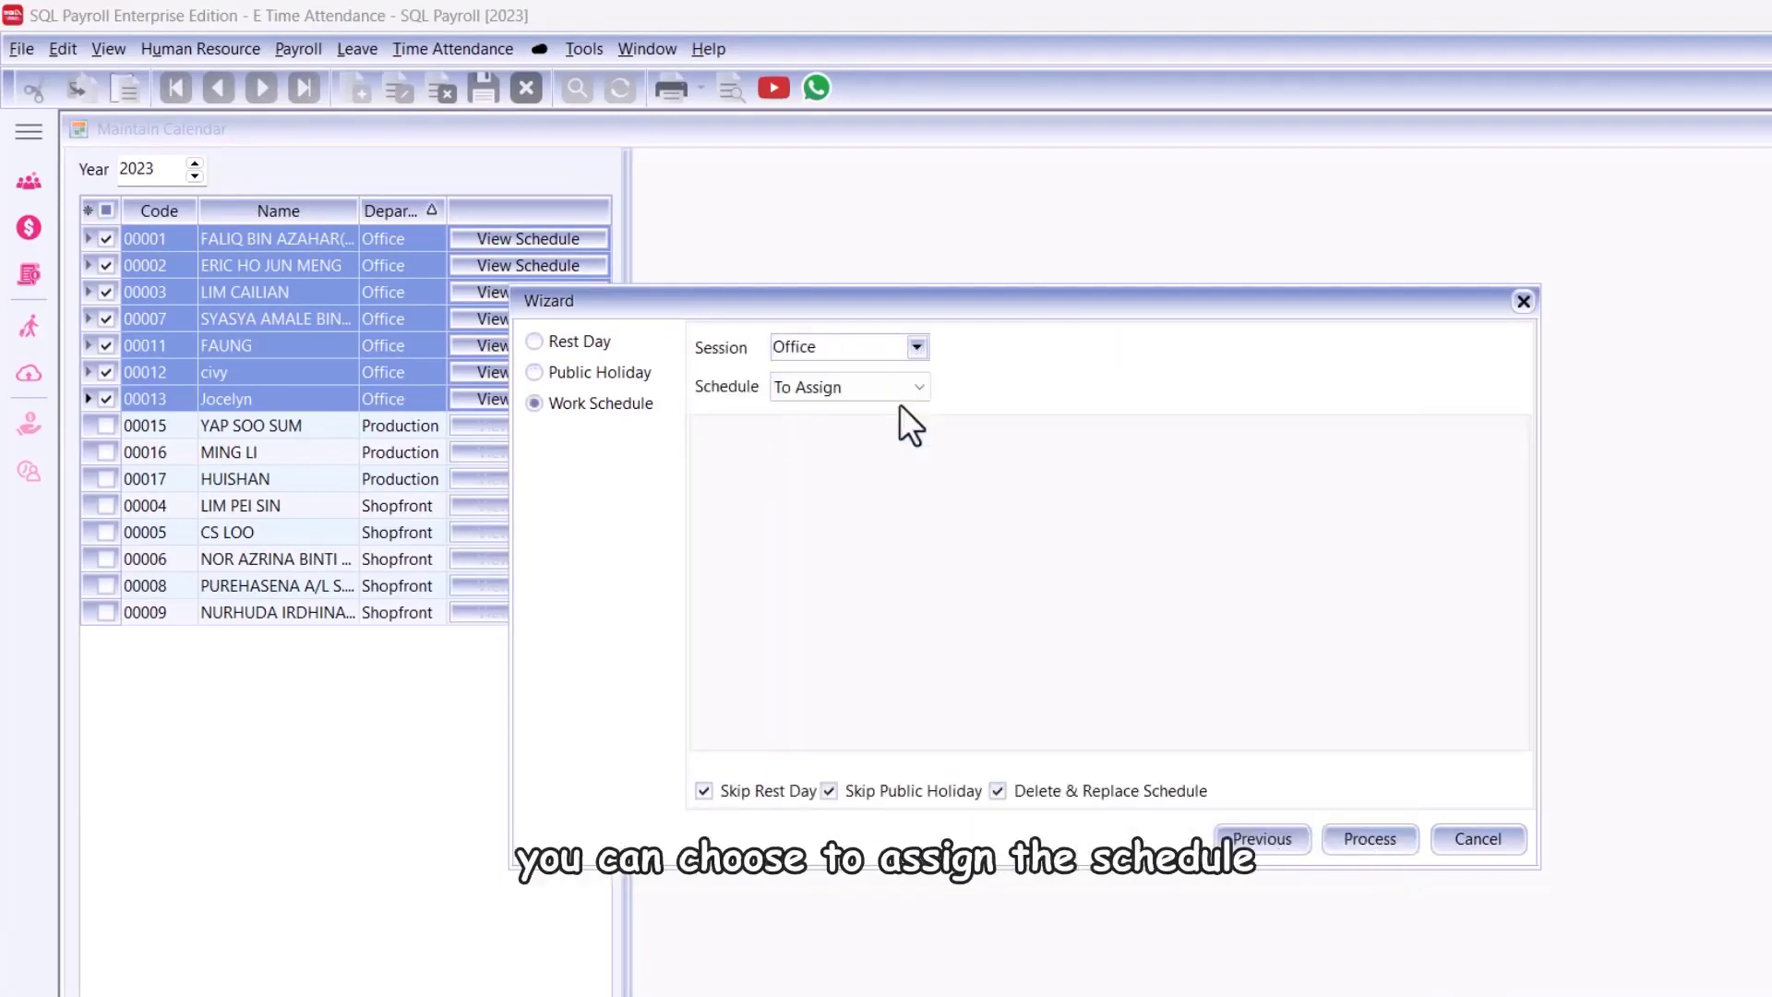
click(879, 386)
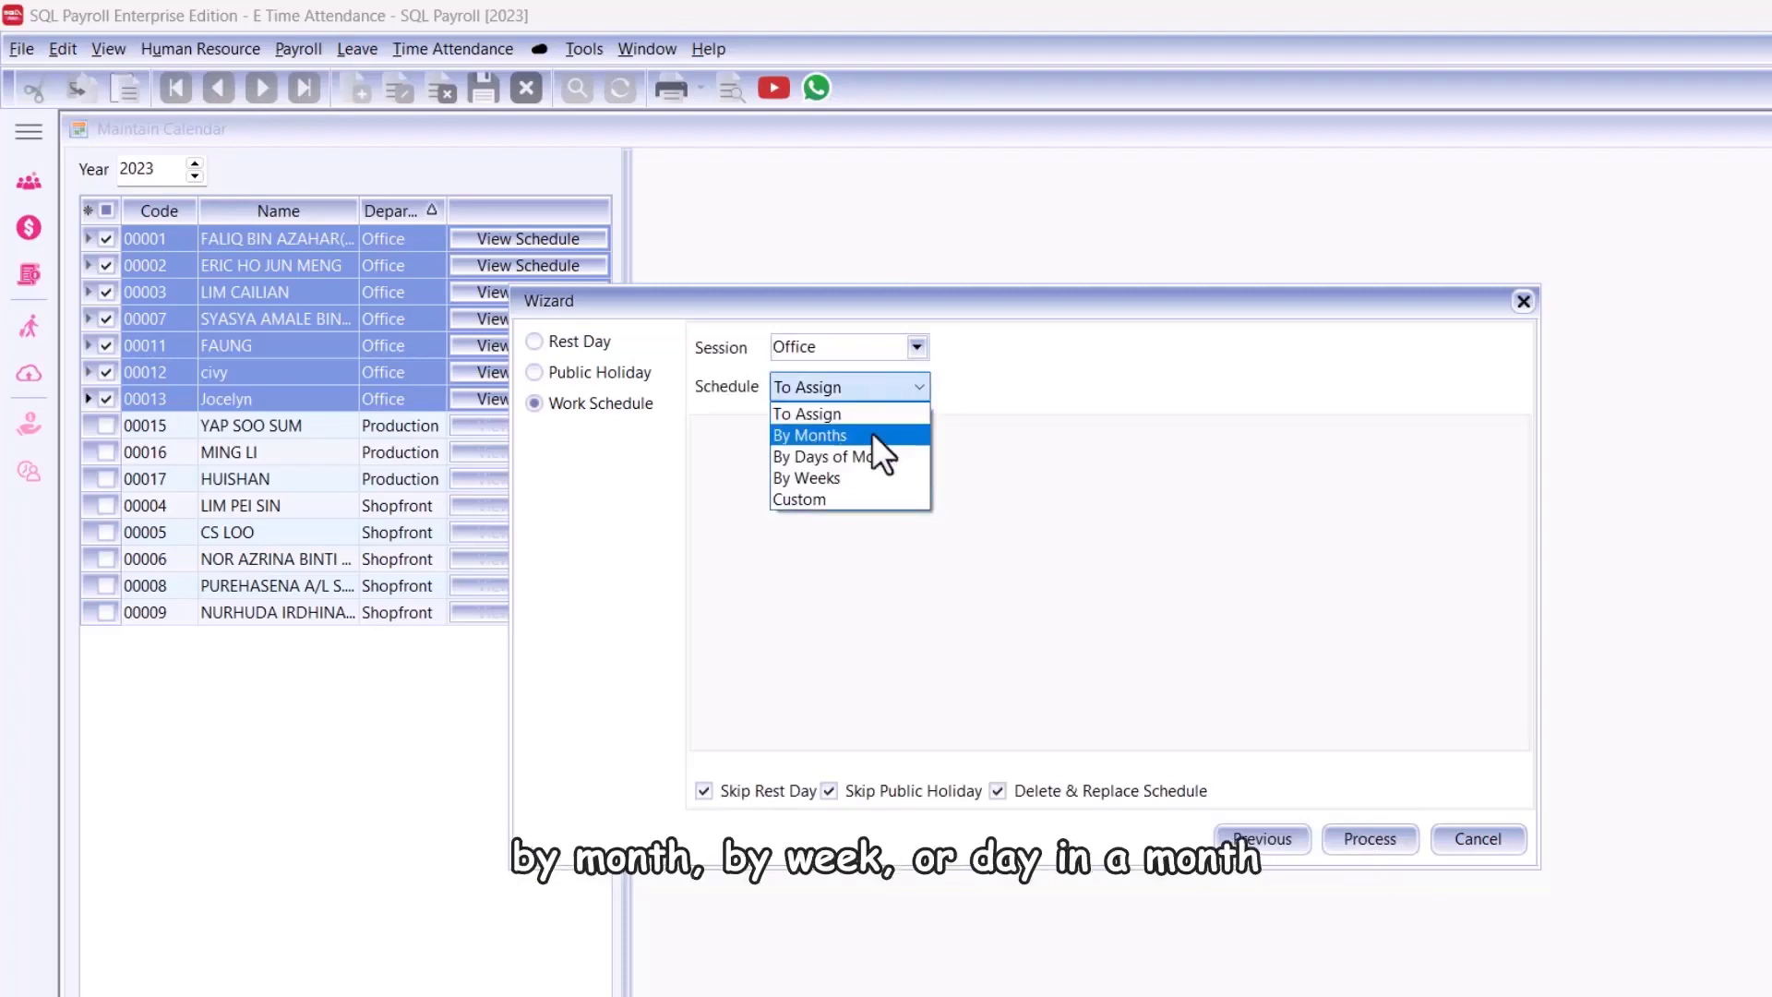
click(871, 434)
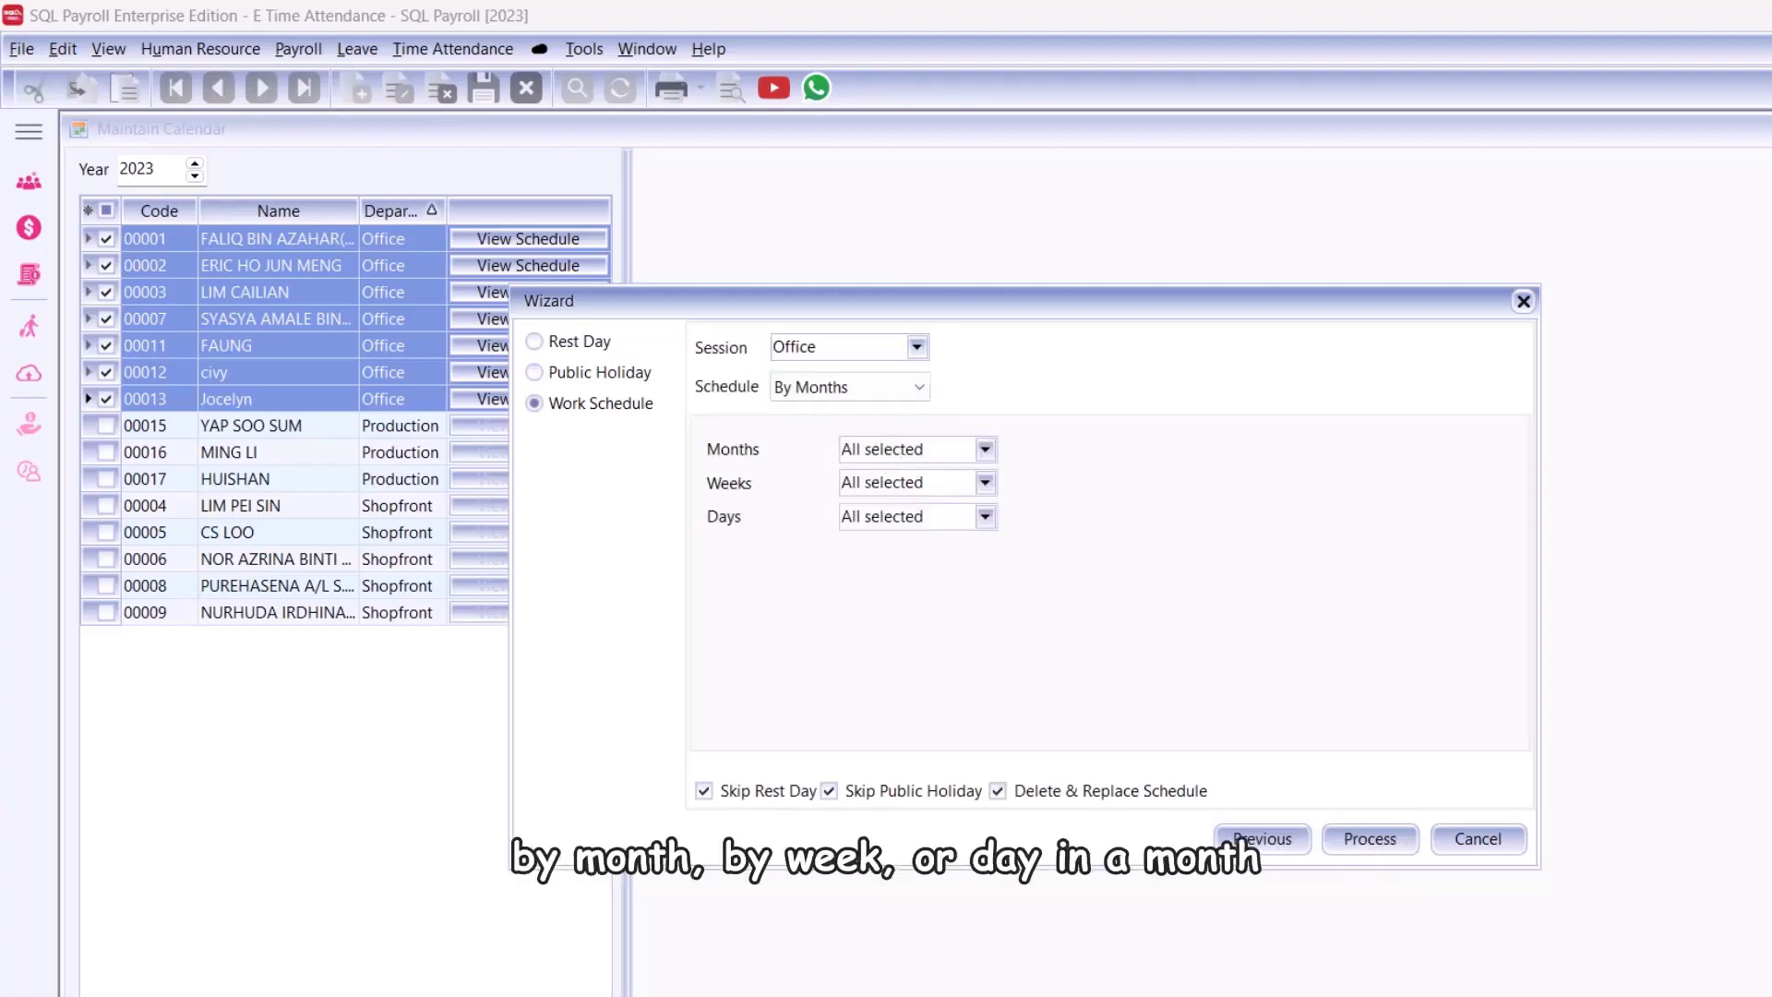
- Try limiting the work schedule to June only, and reselect all months
click(984, 450)
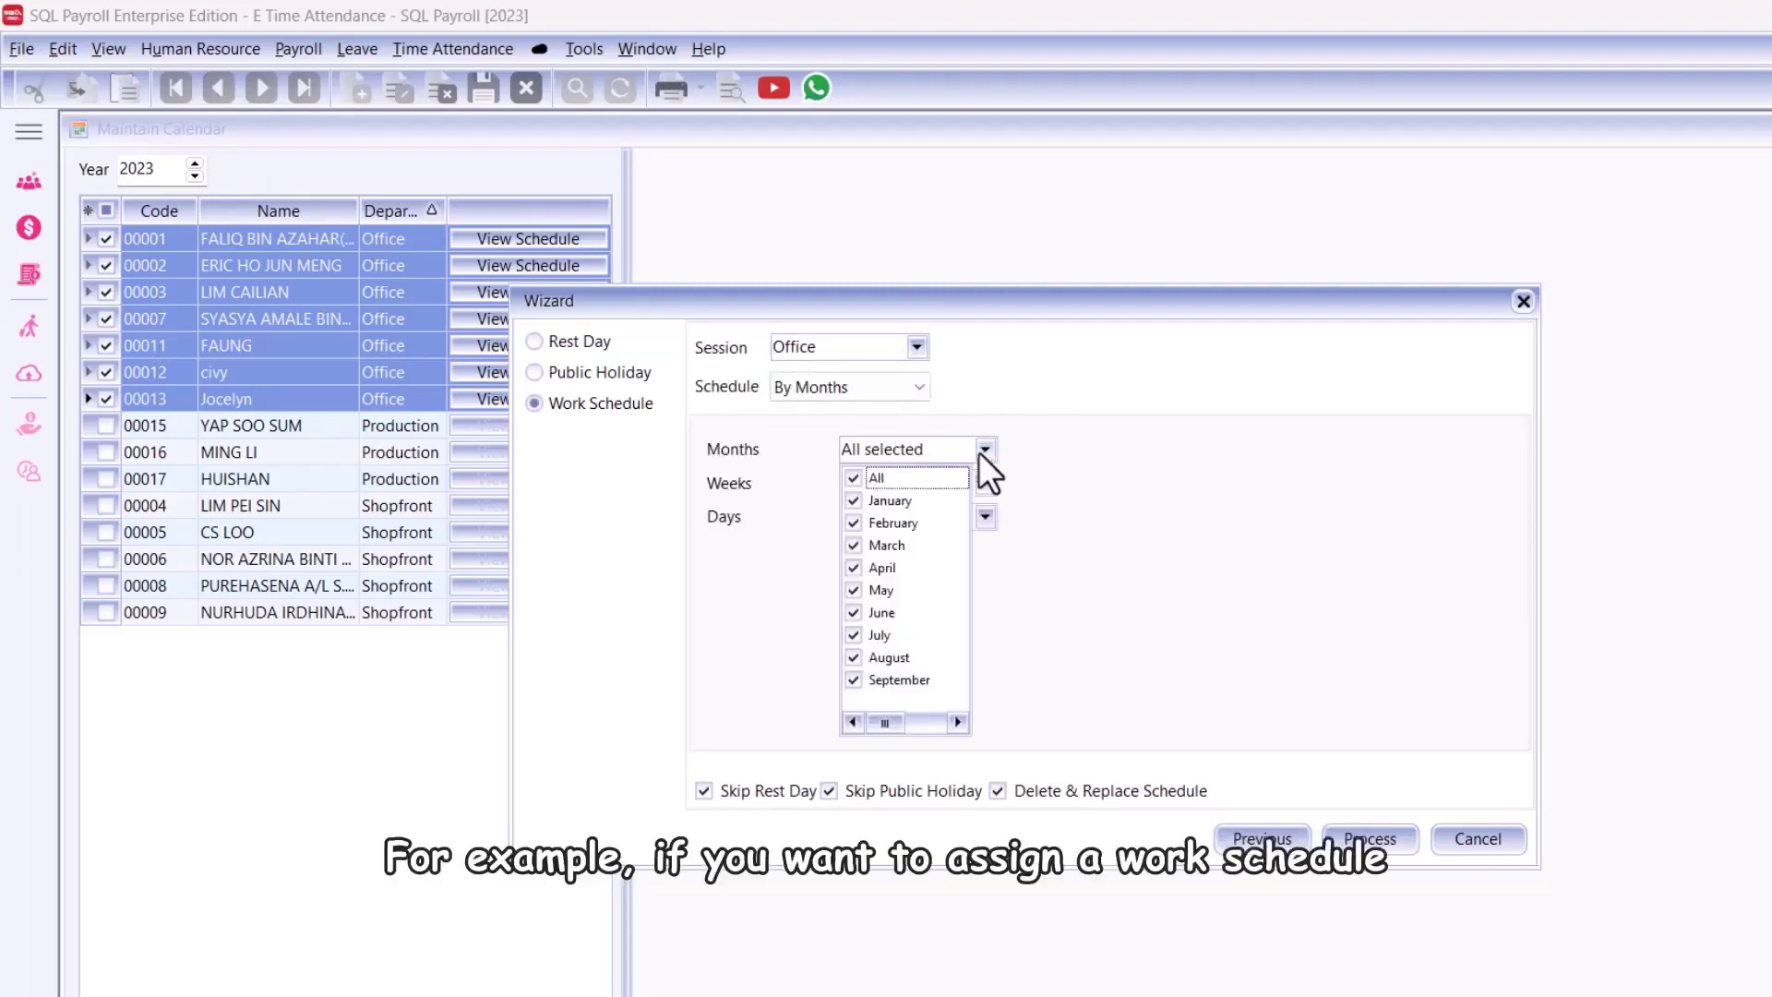
click(851, 480)
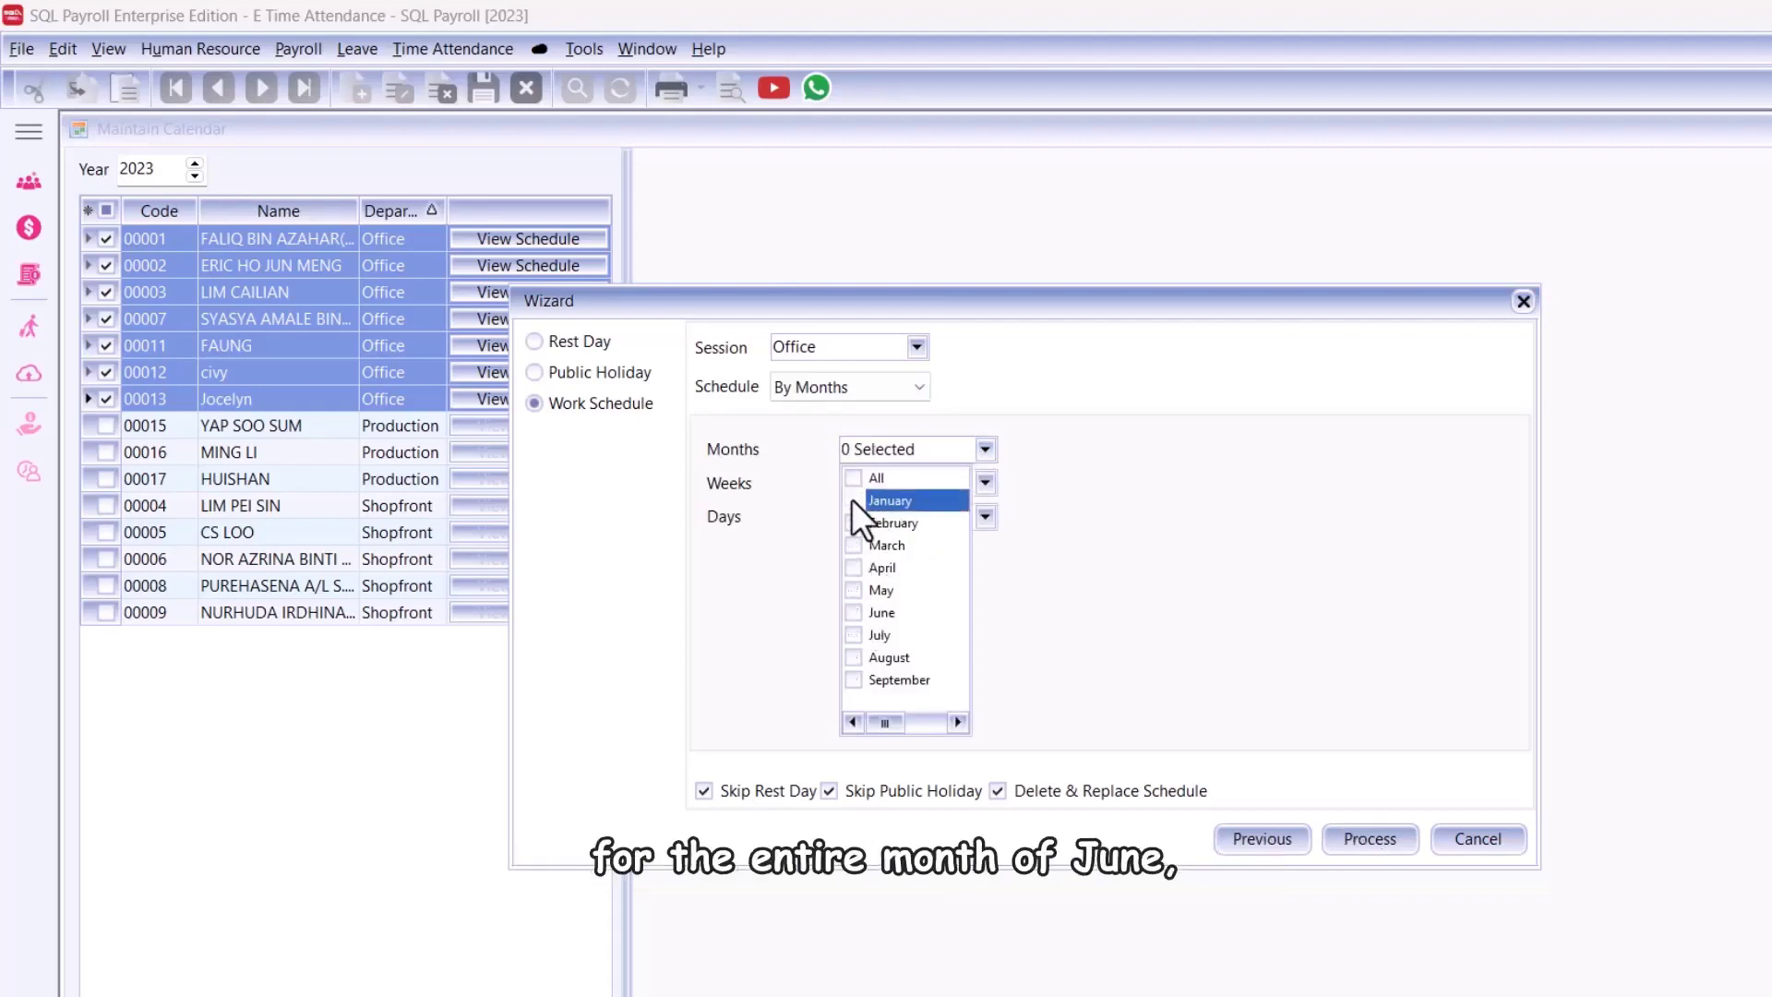
click(855, 612)
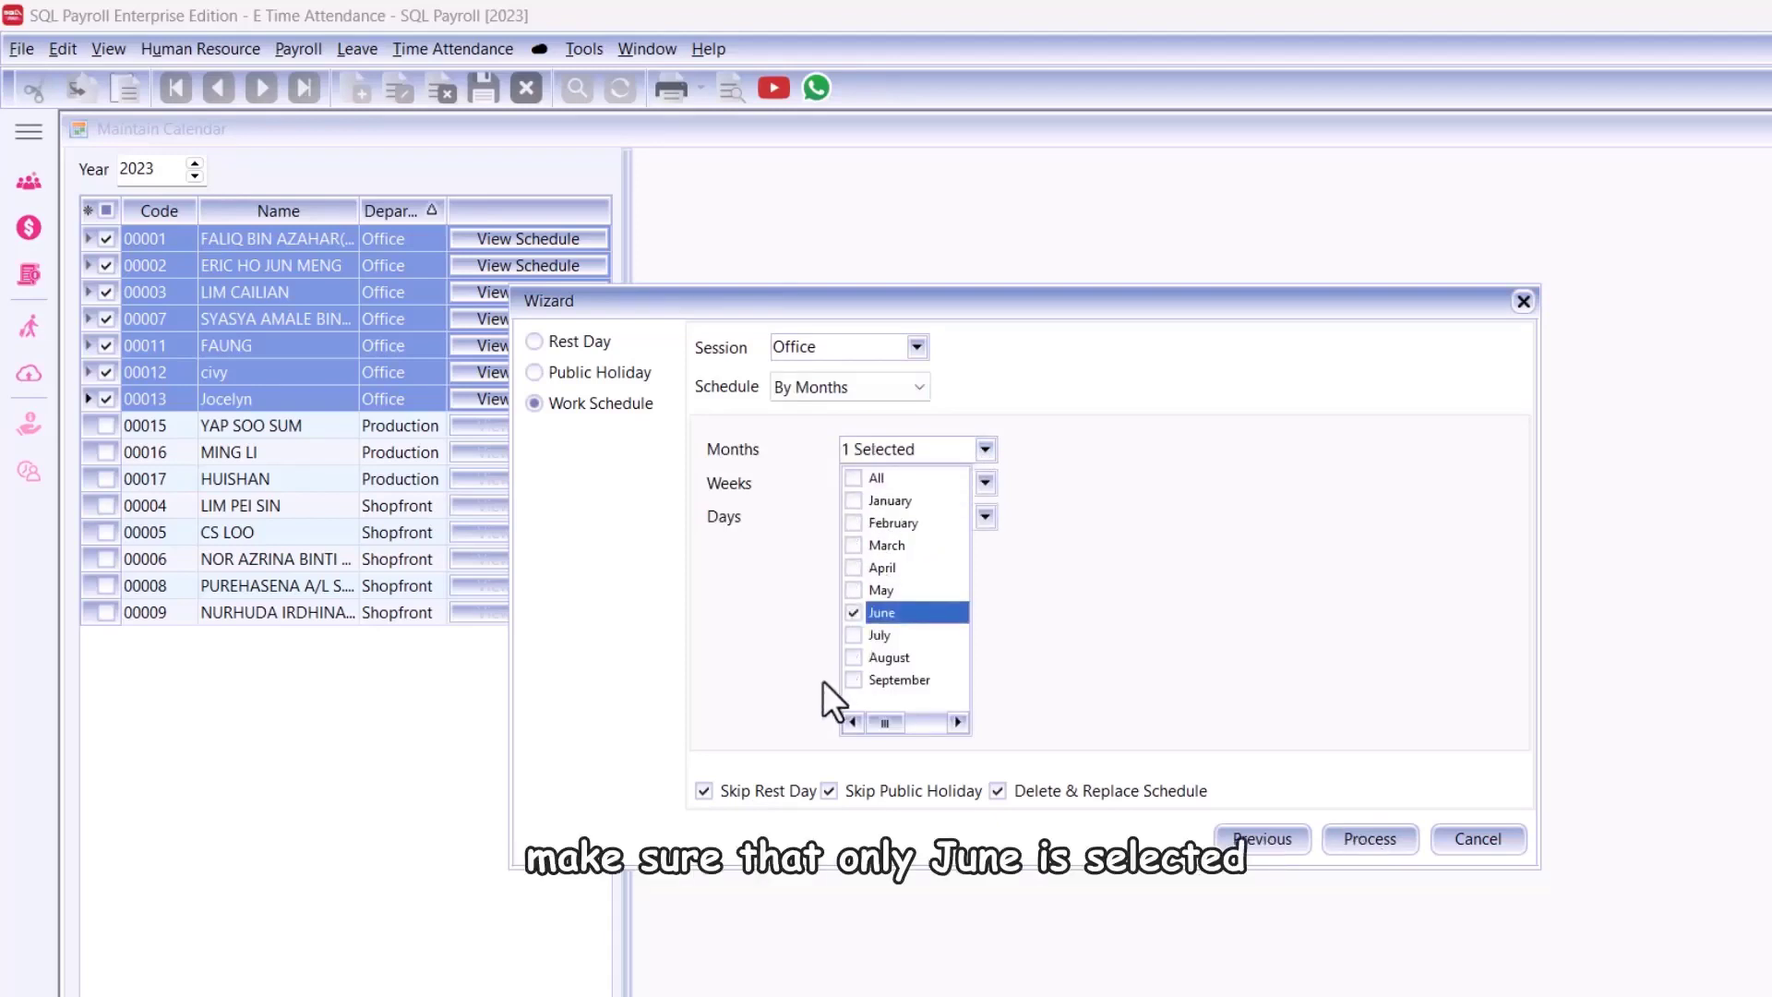
click(855, 477)
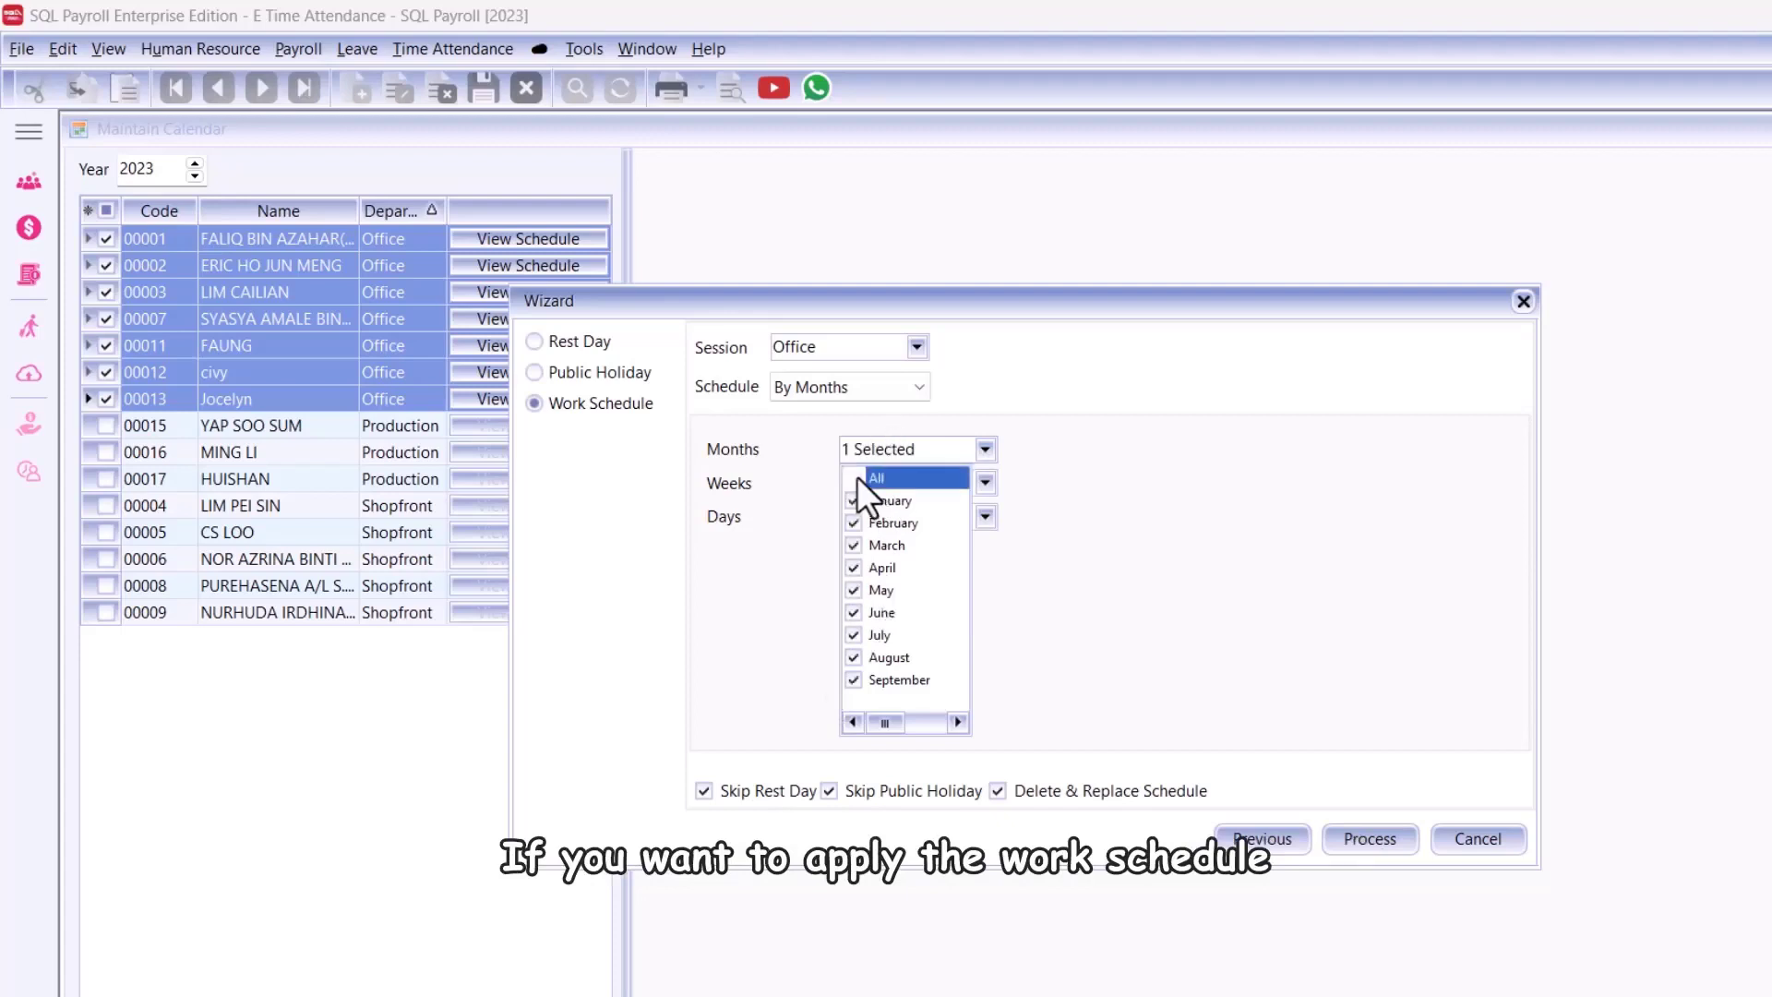
click(1246, 737)
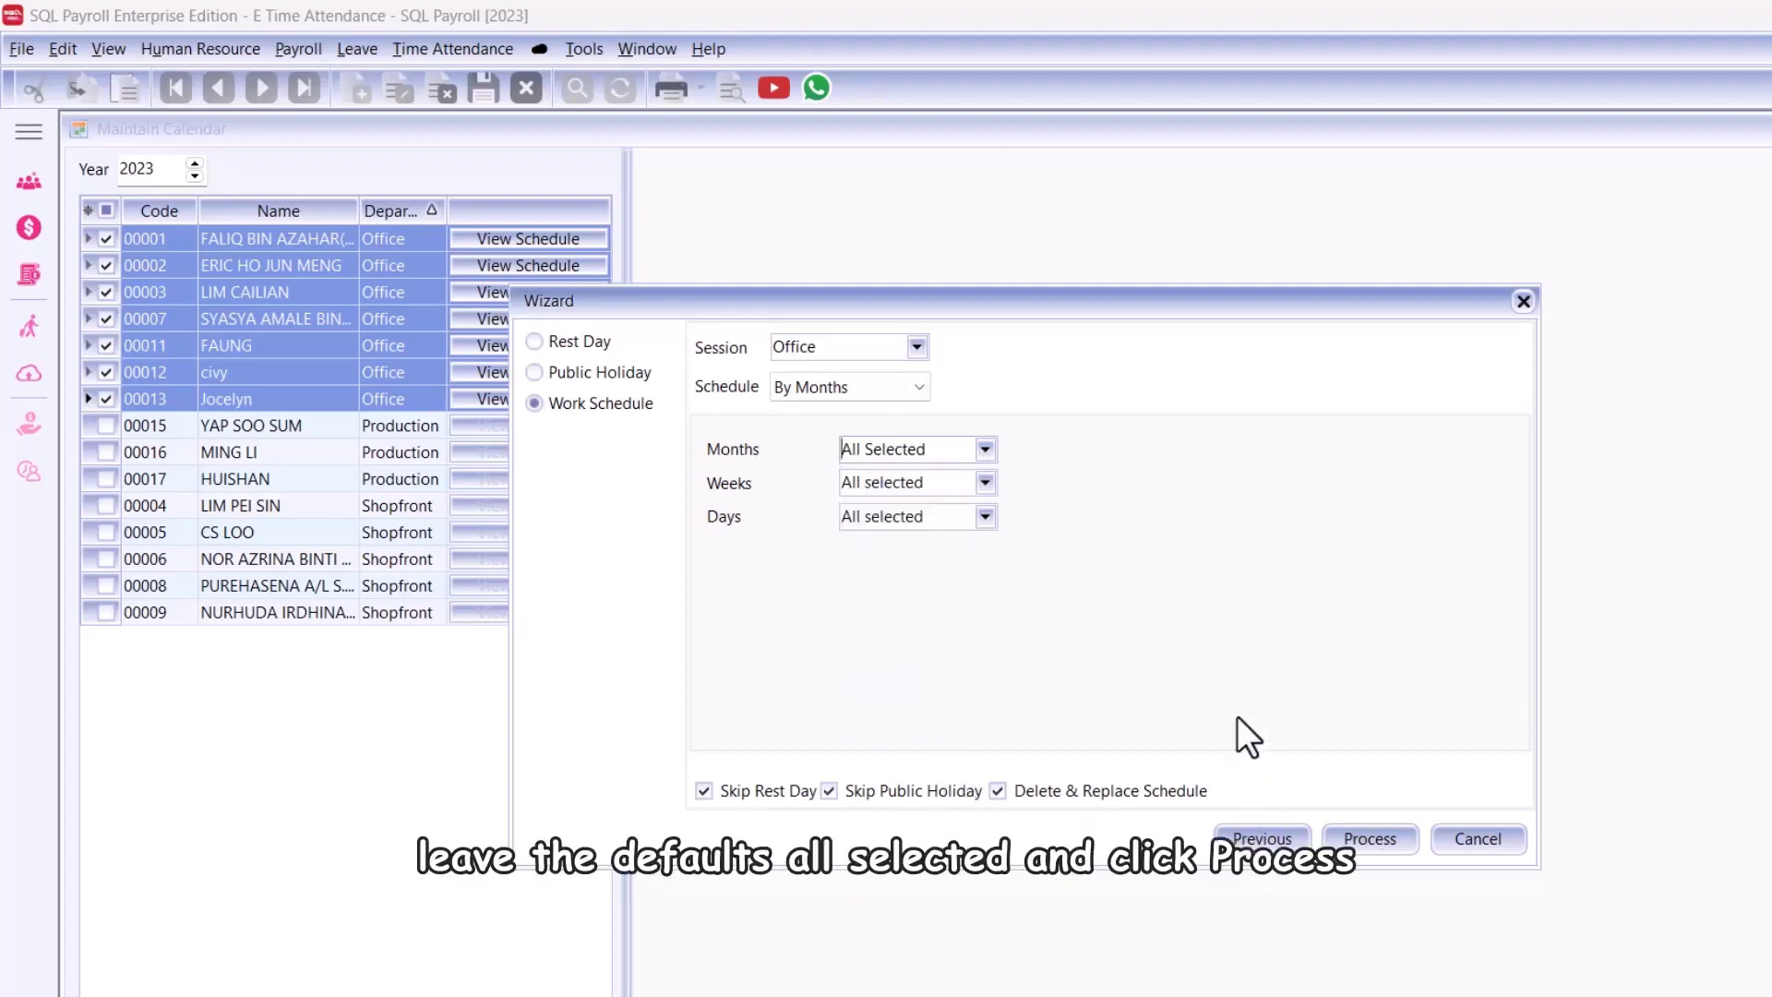
- Process the wizard's schedule for the selected employees and view the first listed employee's schedule
click(1362, 844)
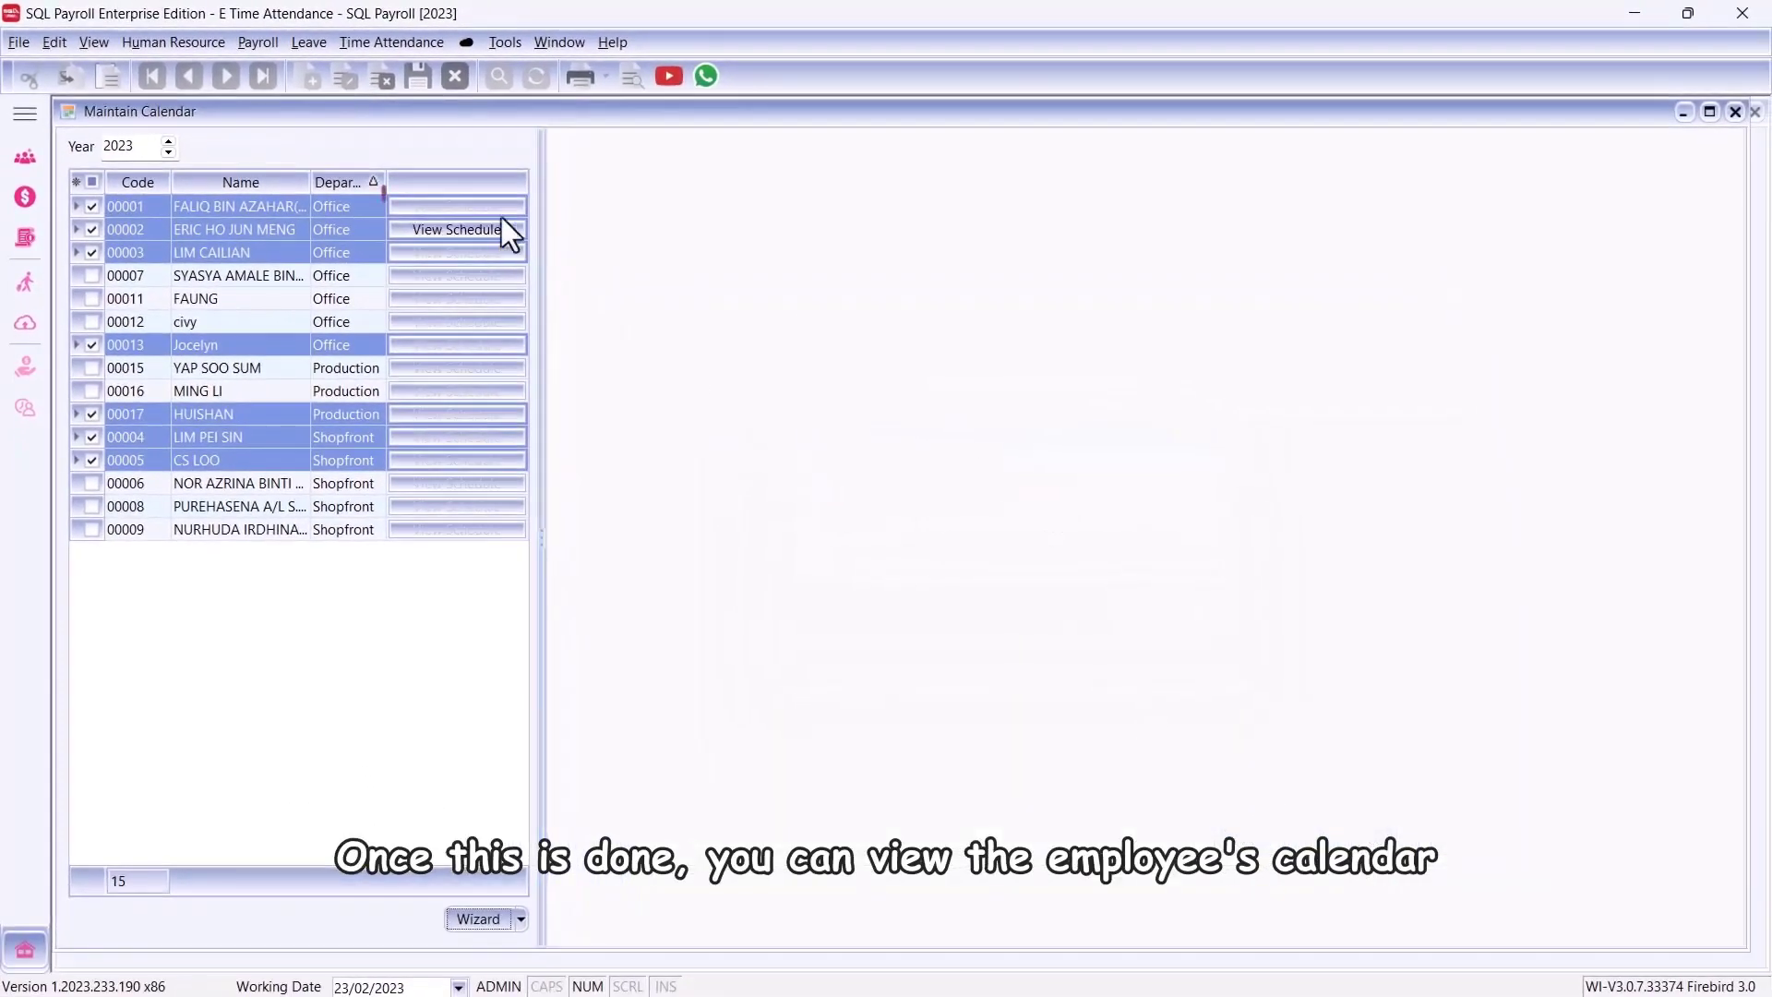
click(466, 207)
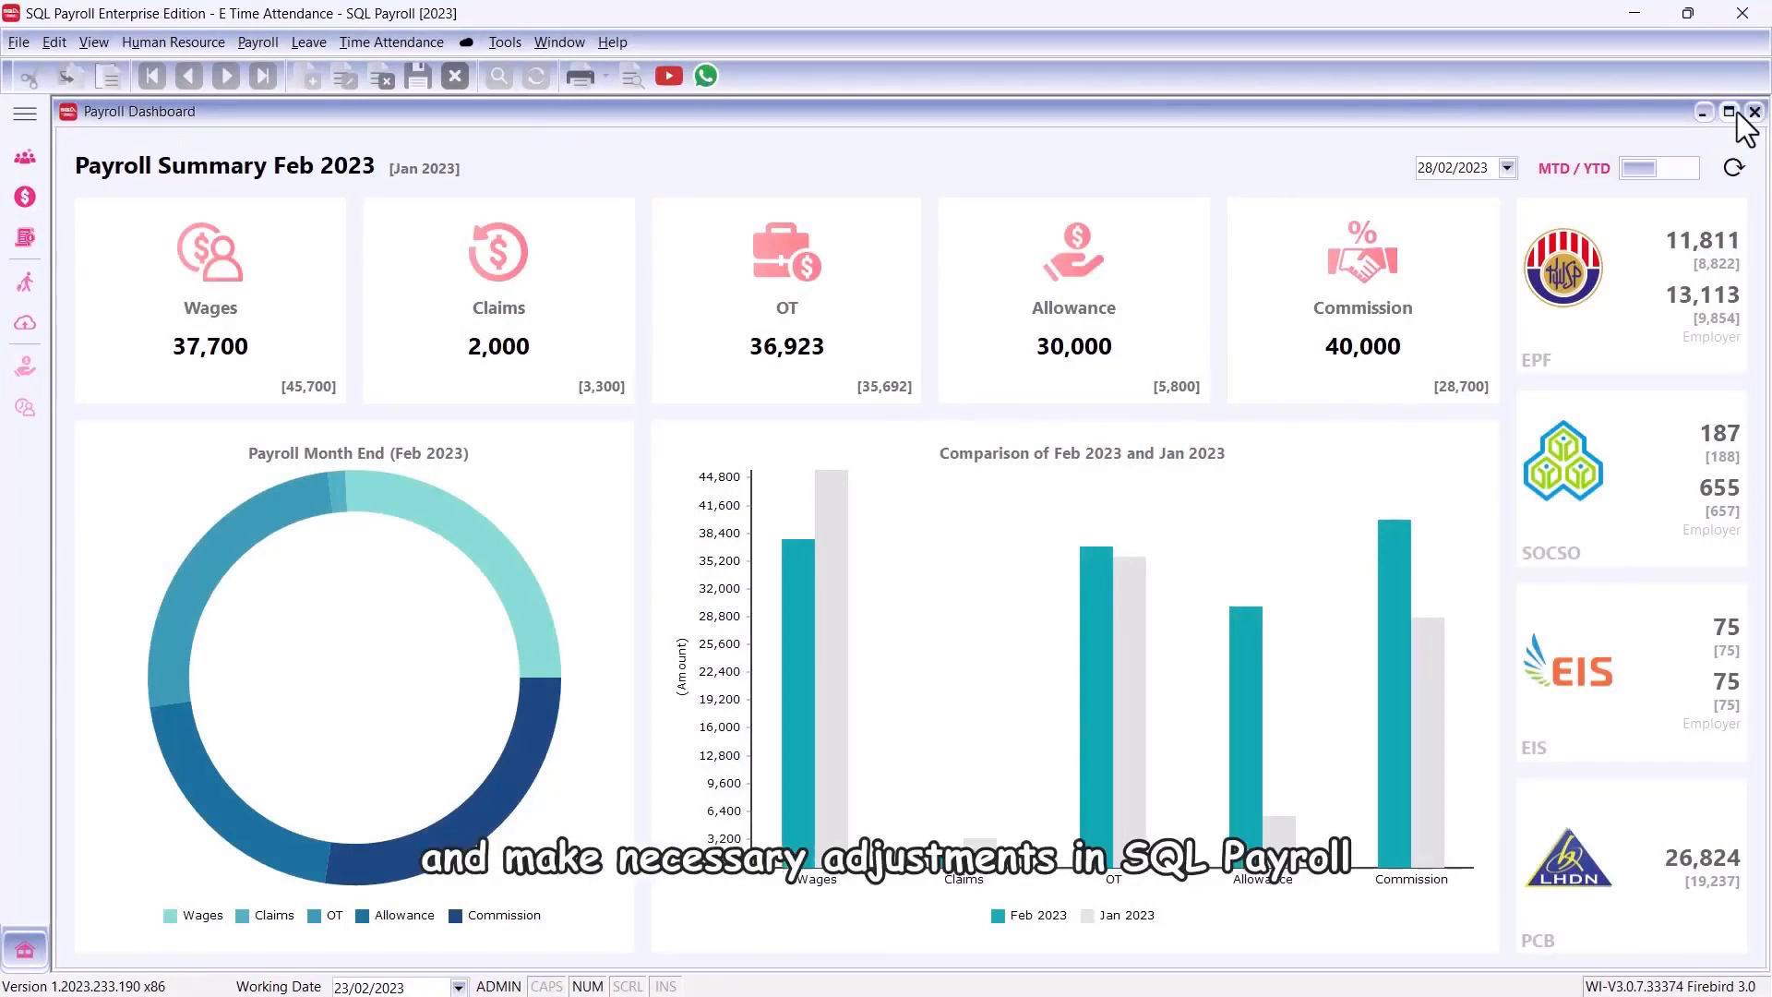
- Open Sync Cloud and synchronize all data with the cloud
click(465, 43)
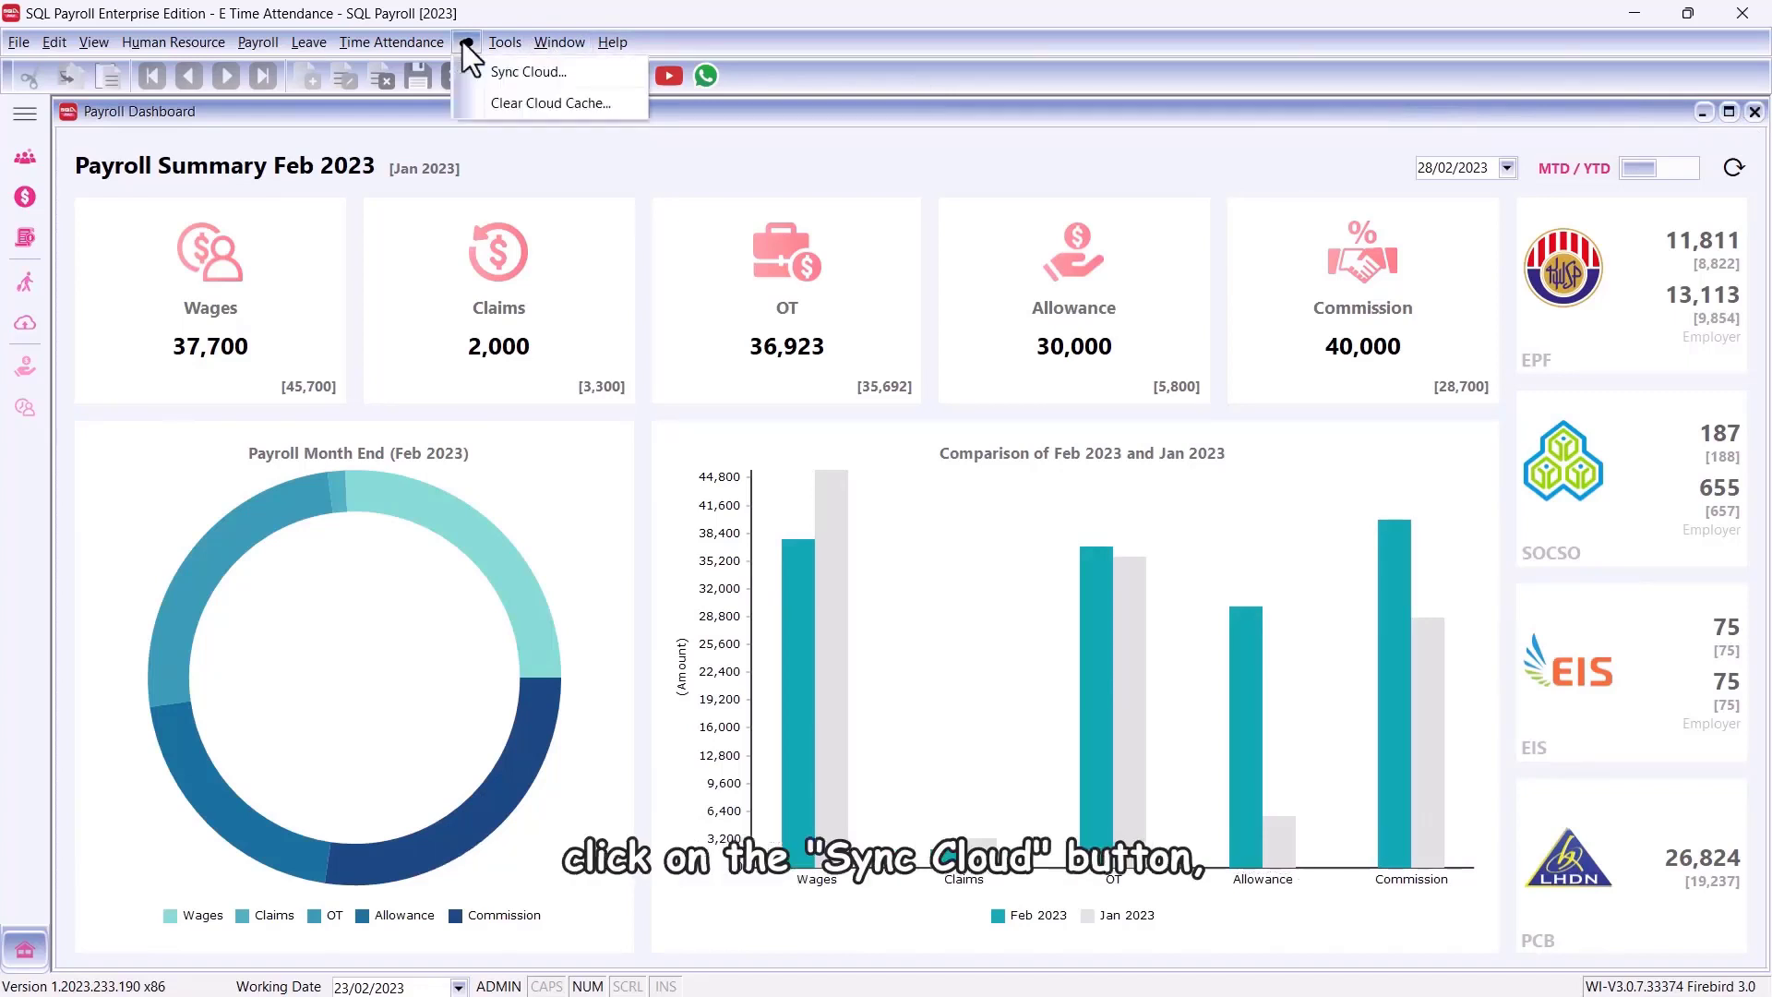
click(472, 71)
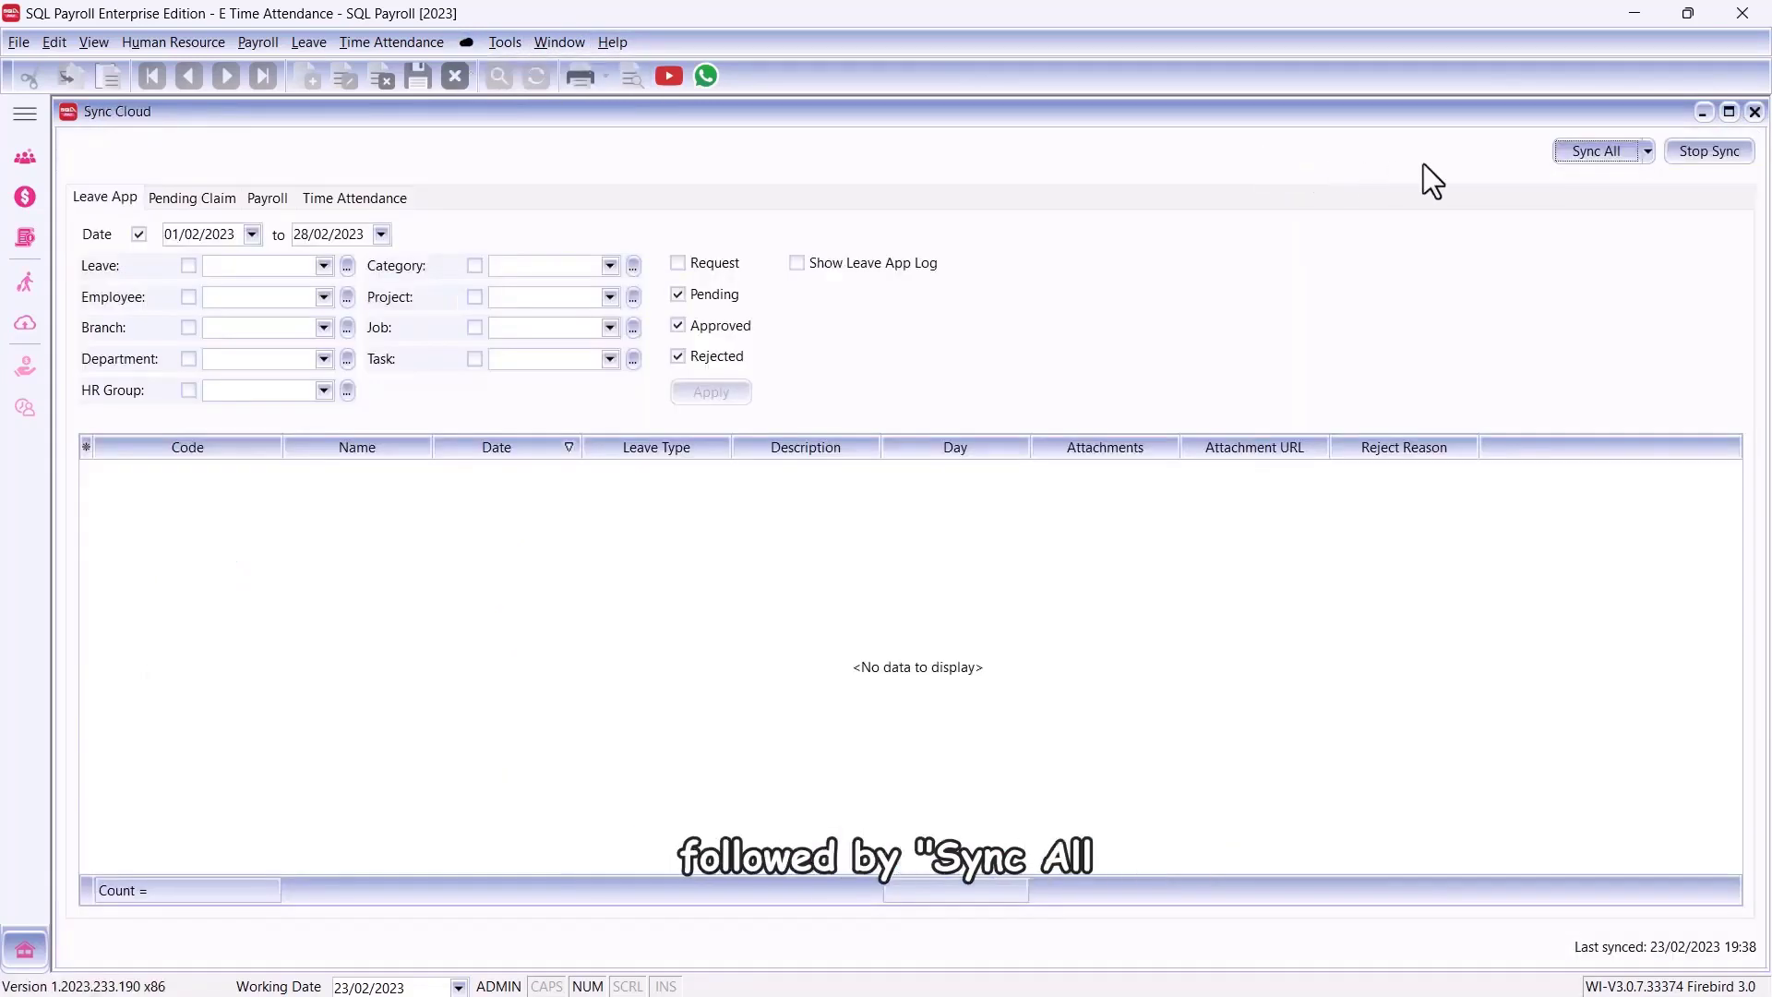
click(1569, 155)
- Set the missing clock-out of the first 20/02/2023 attendance record to 20 February 2023, 18:30
click(1131, 375)
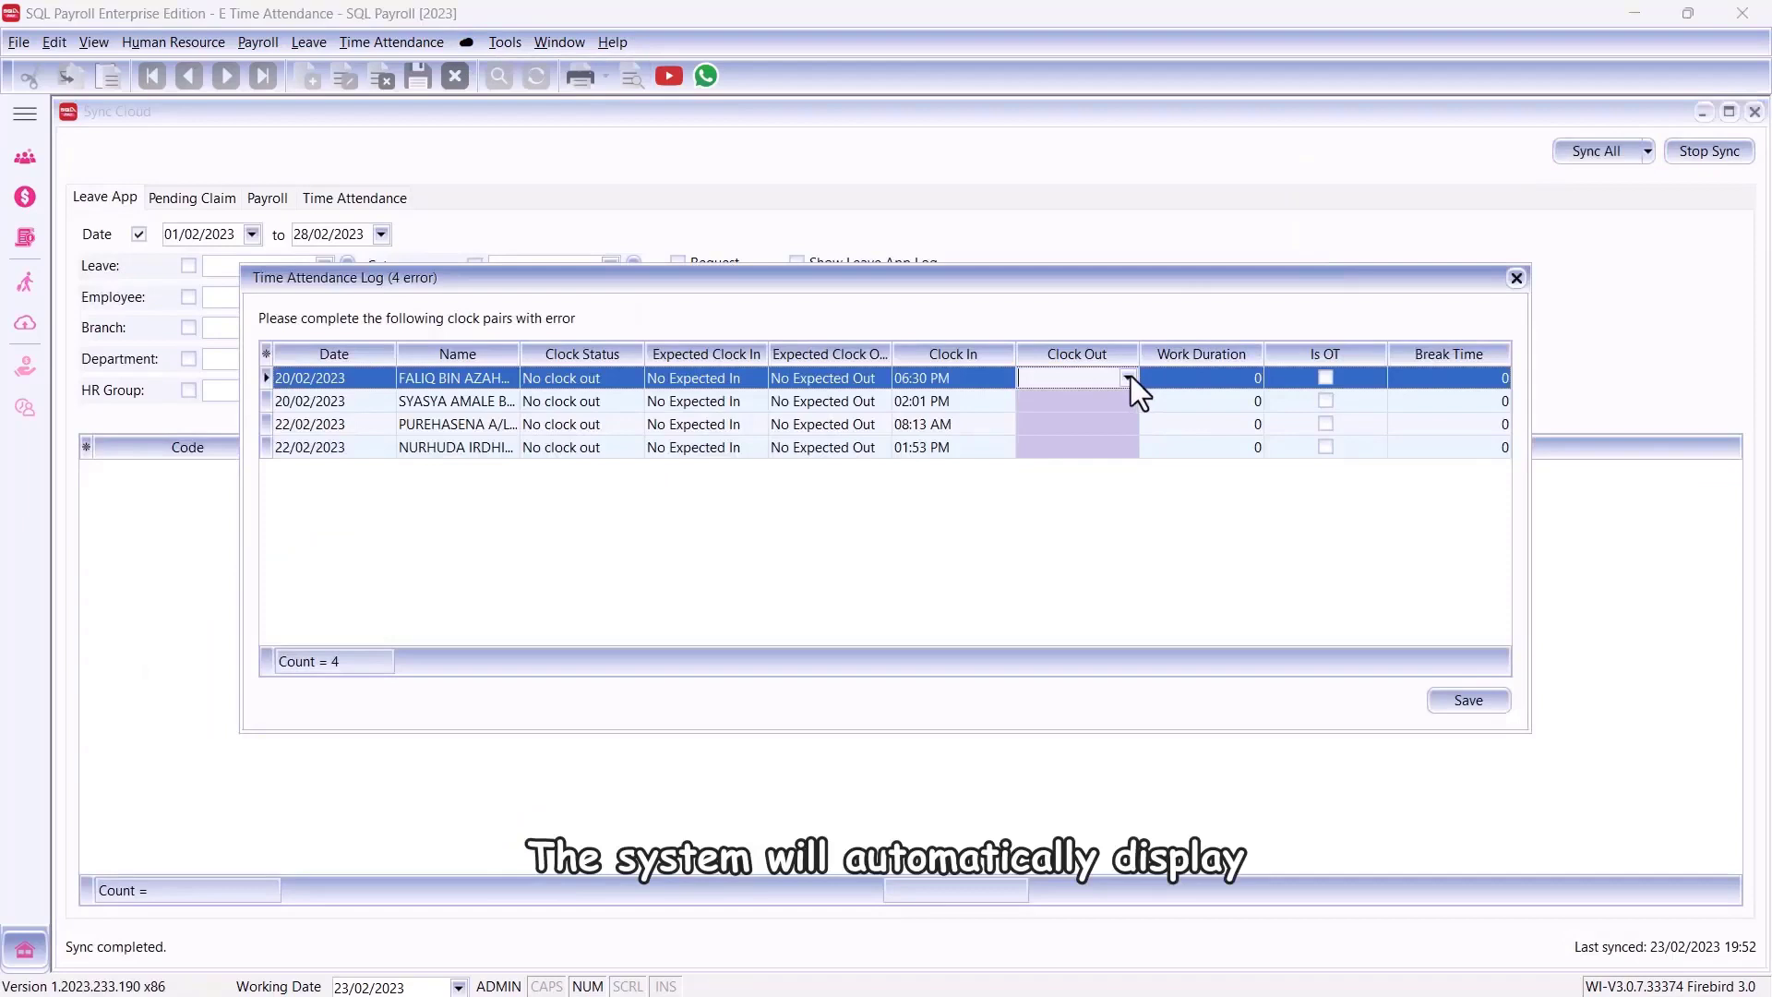
click(1127, 377)
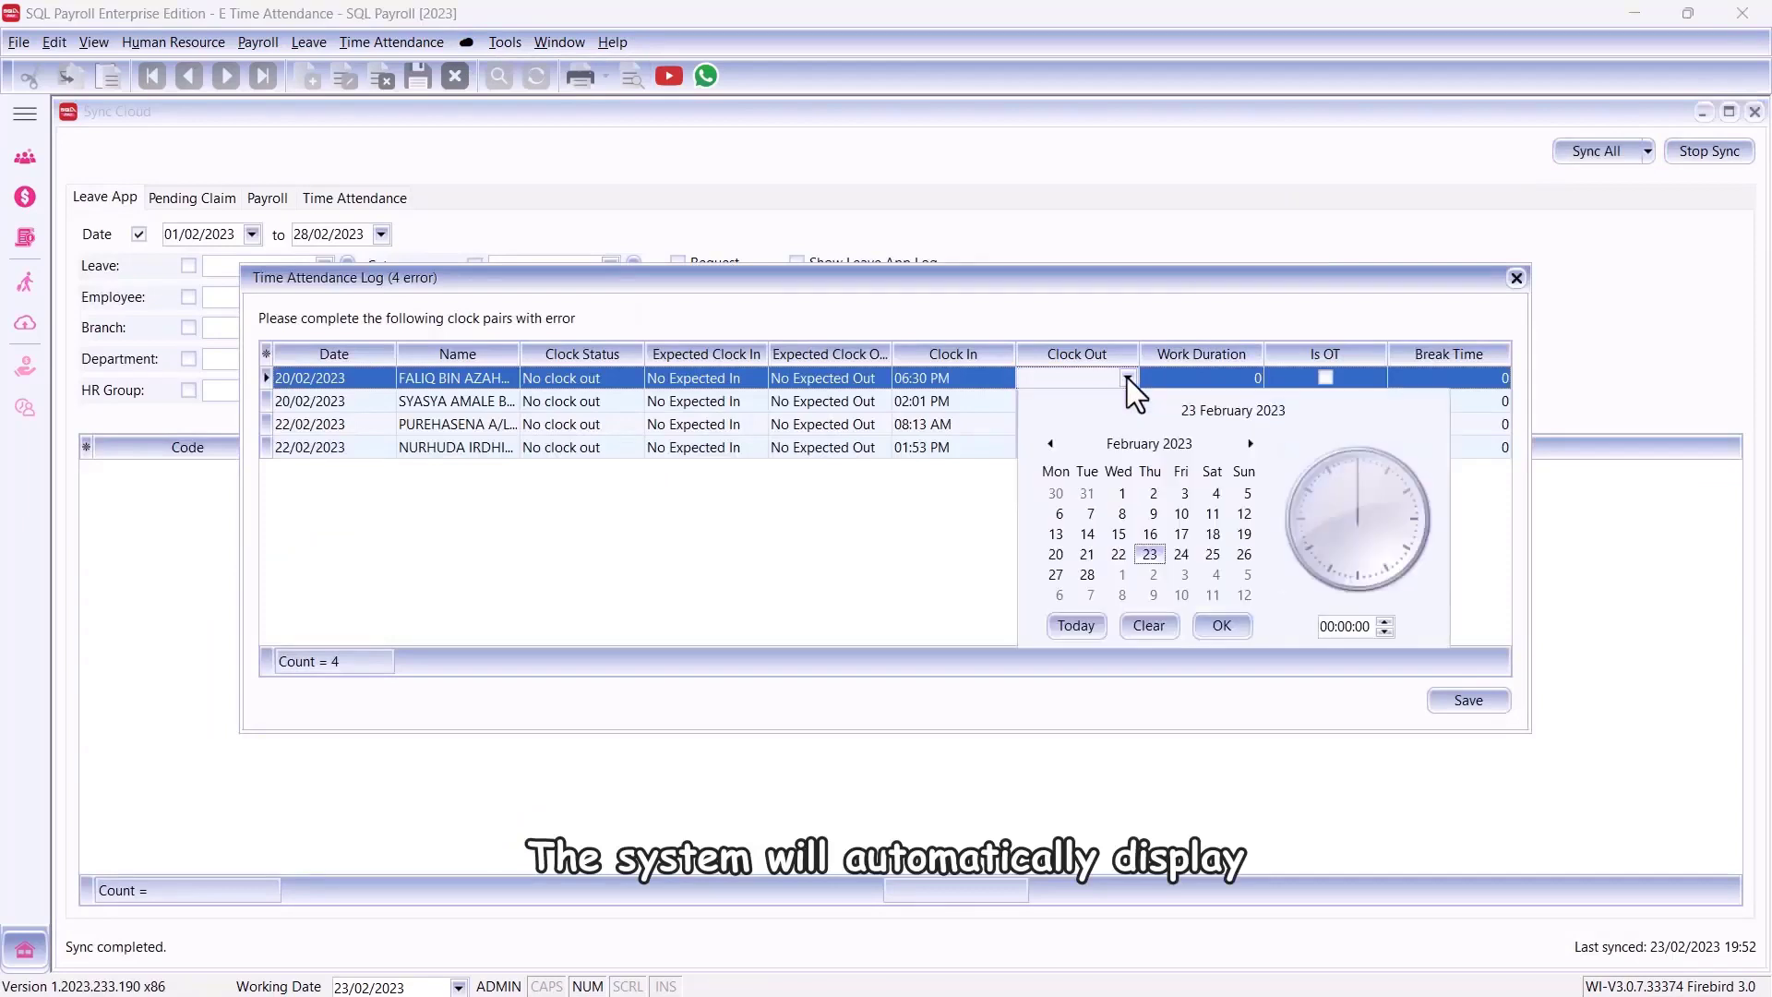
click(1056, 557)
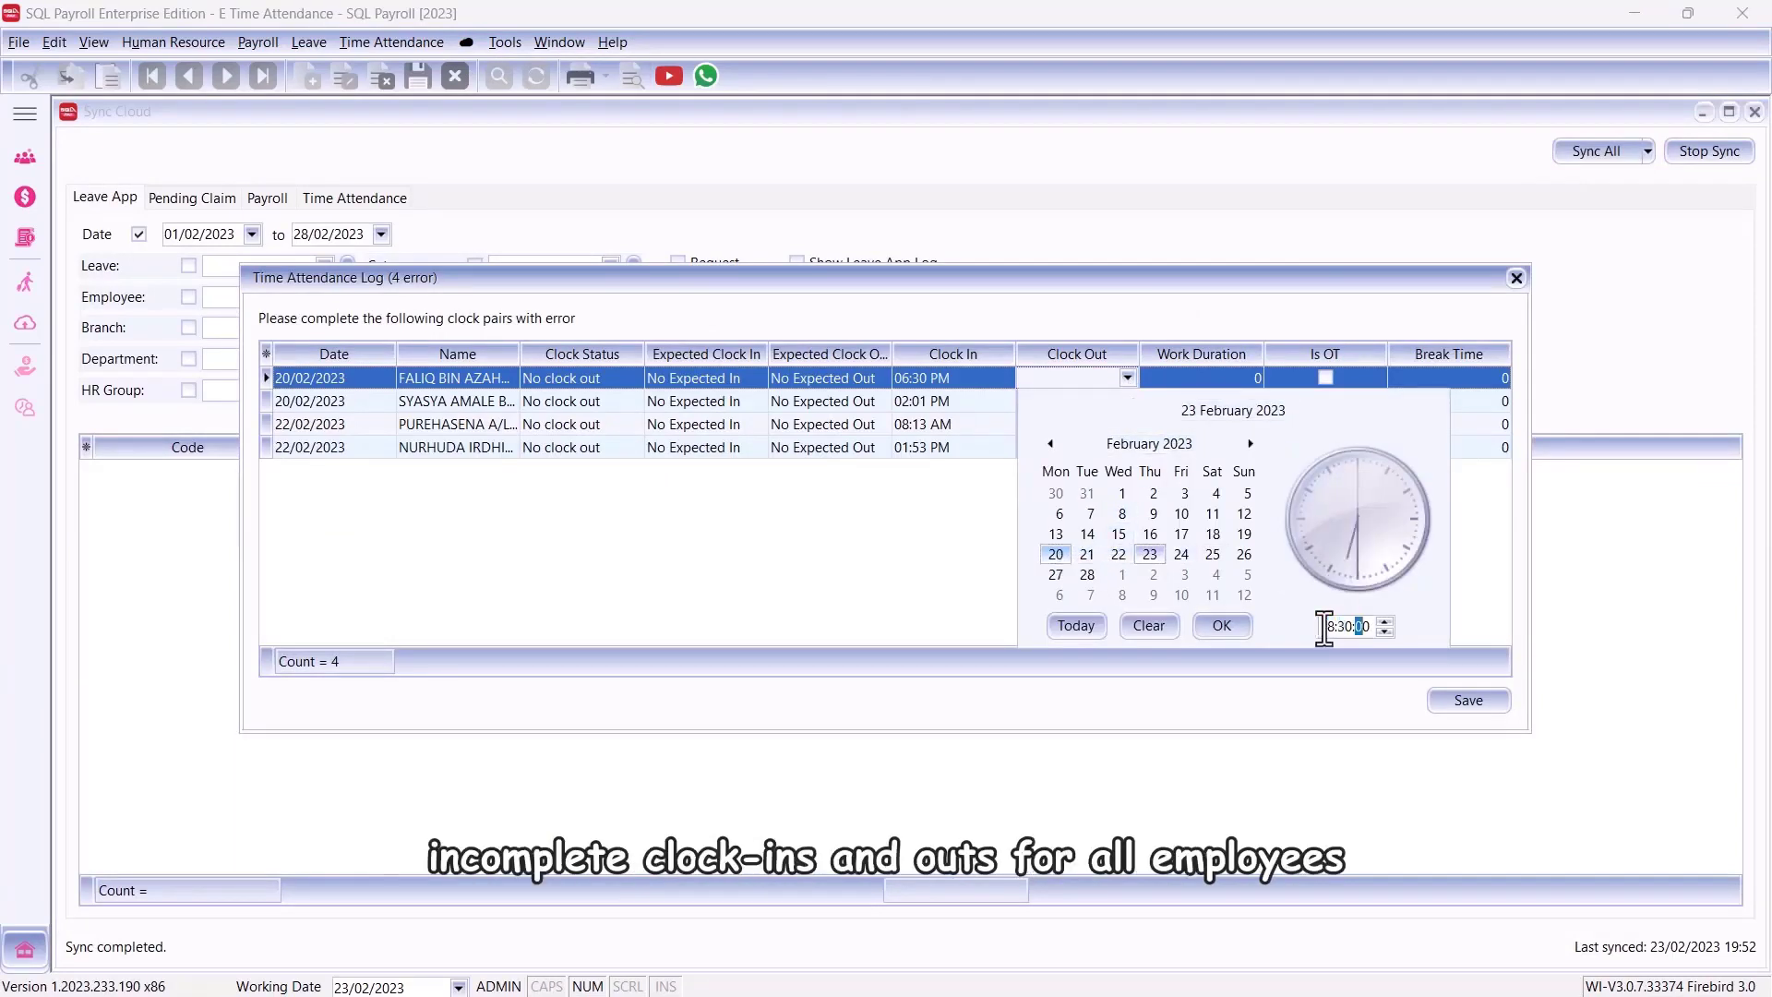
- Set the missing clock-out of the second 20/02/2023 attendance record to 20 February 2023, 18:00
click(1124, 399)
click(1128, 400)
click(1058, 578)
drag(1332, 651, 1319, 654)
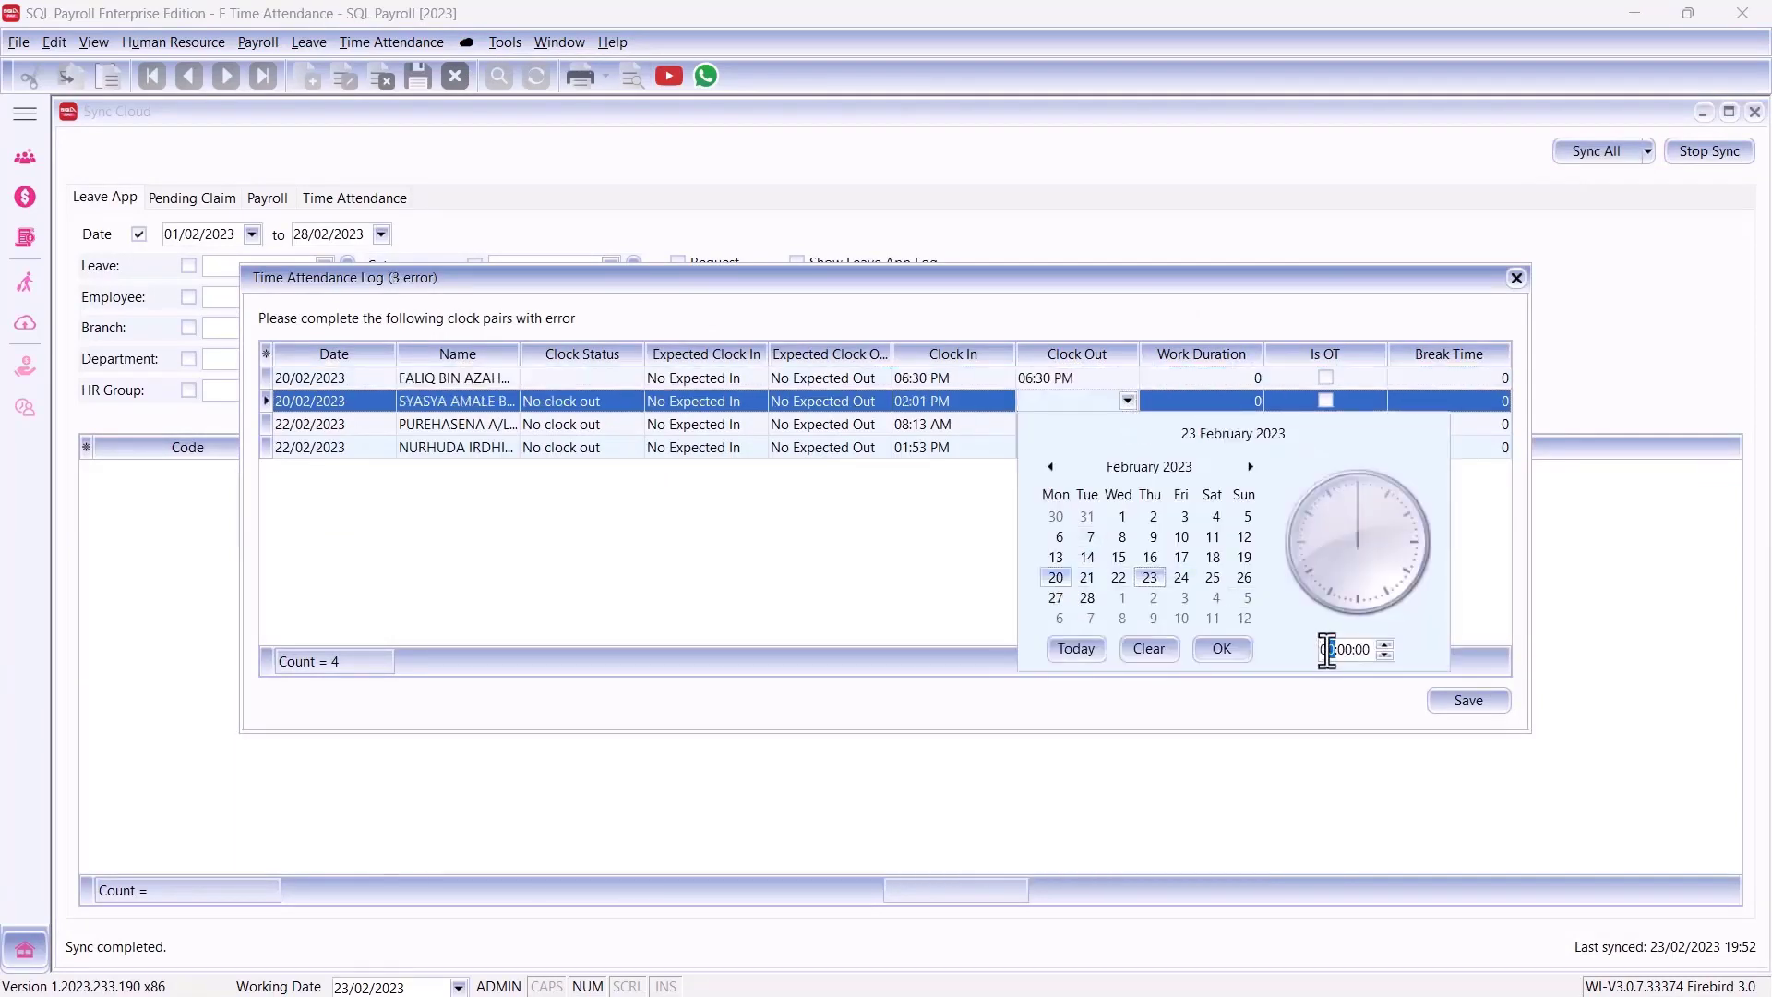
text(18:00:00)
click(1222, 649)
- Set the missing clock-out of the 22/02/2023 record clocked in at 08:13 AM to 22 February 2023, 18:30
click(1124, 424)
click(1128, 423)
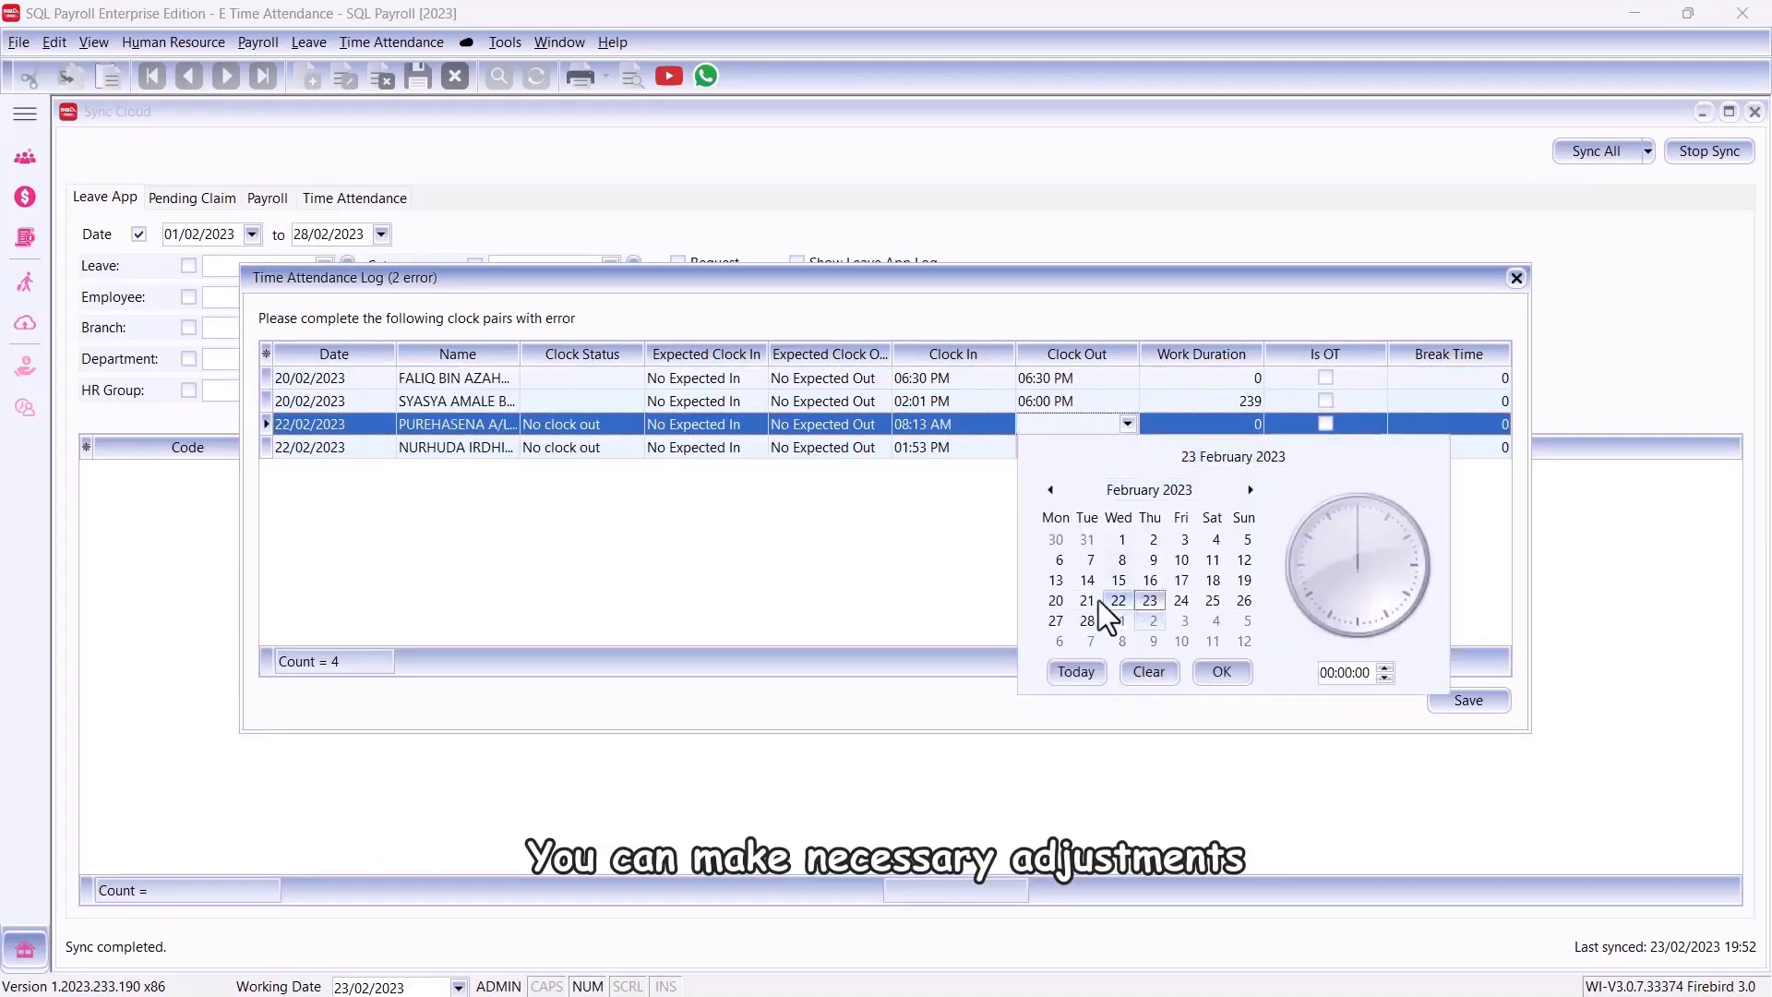
click(1119, 600)
click(1334, 672)
text(1830)
click(1222, 671)
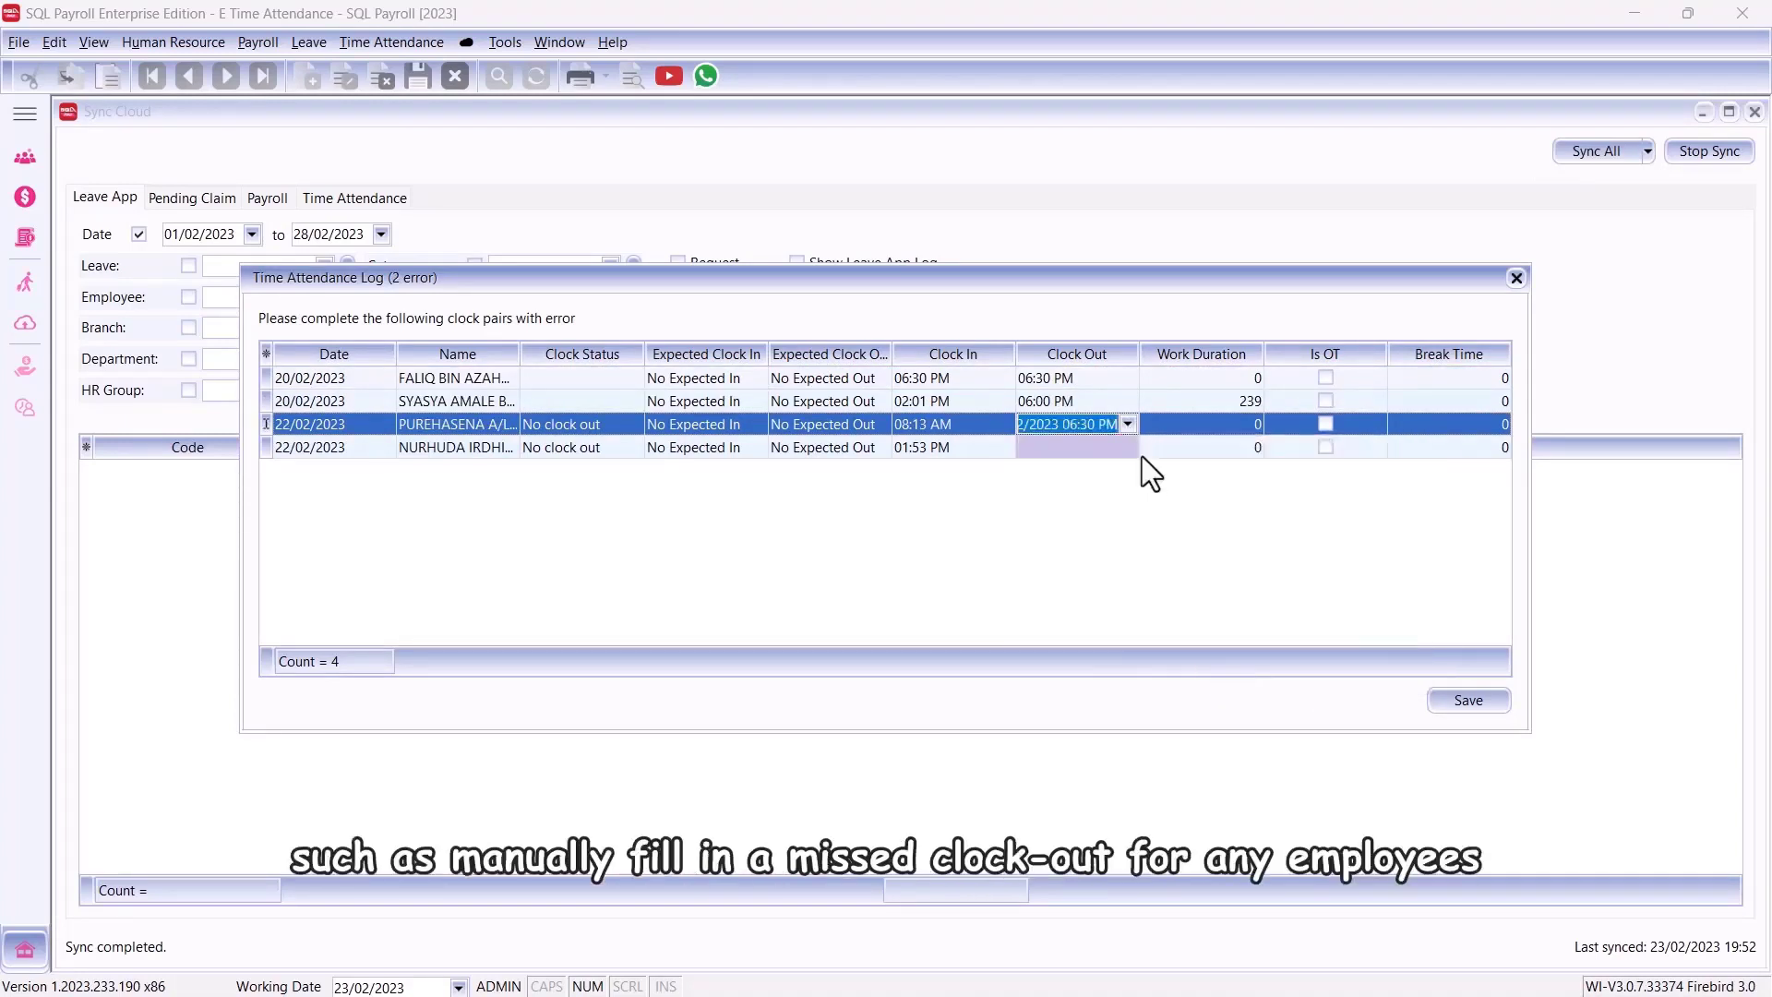
- Set the last 22/02/2023 record's clock-out to 05:30 PM and save the completed clock pairs
click(1124, 446)
click(1128, 447)
click(1216, 693)
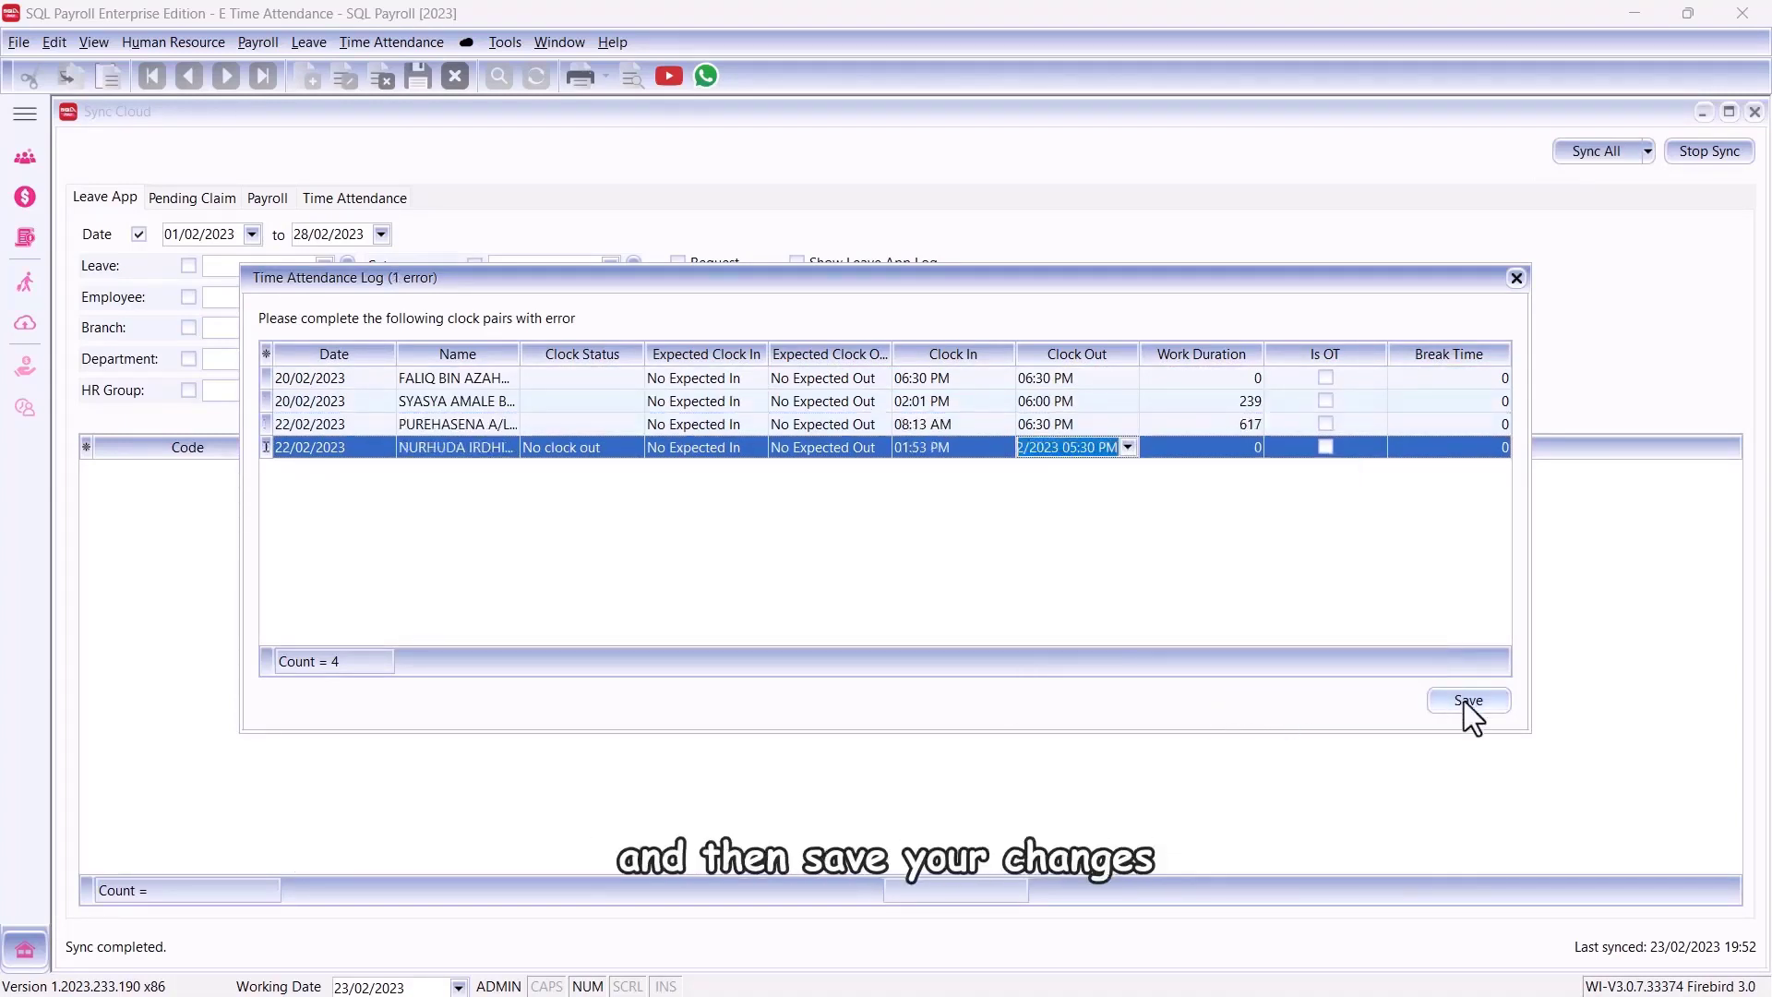
click(1465, 701)
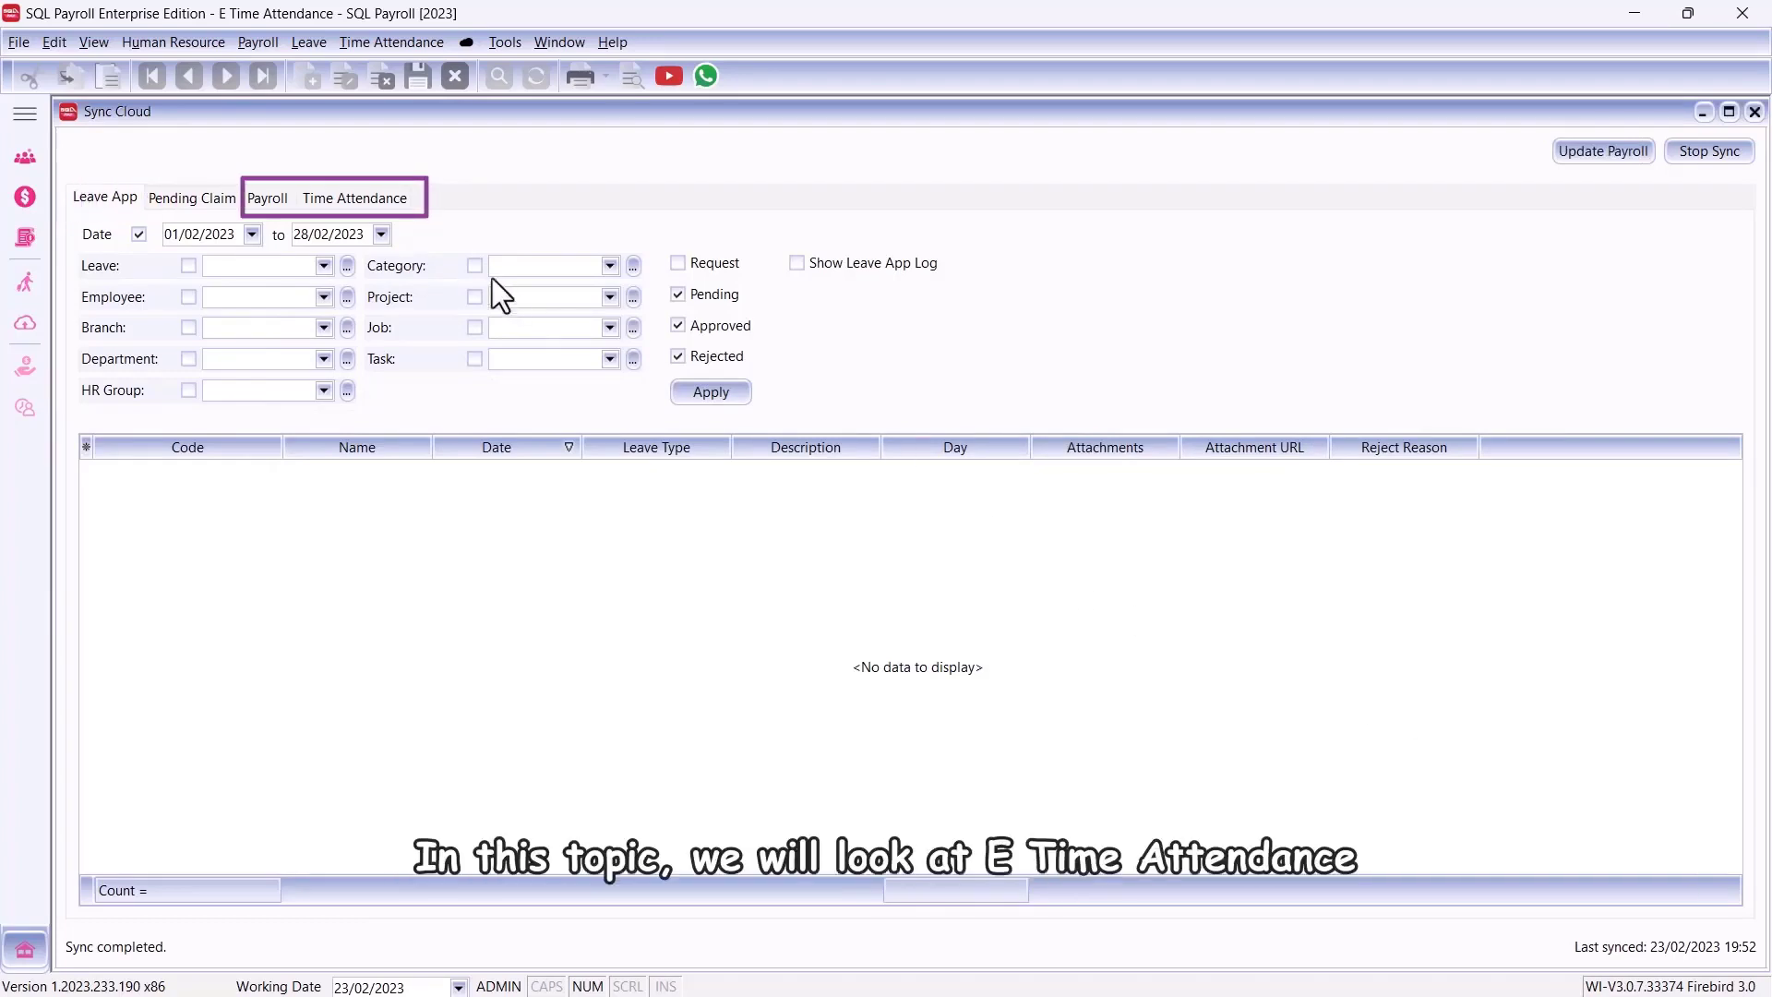
- Review the synced time attendance log through to its last records
click(362, 201)
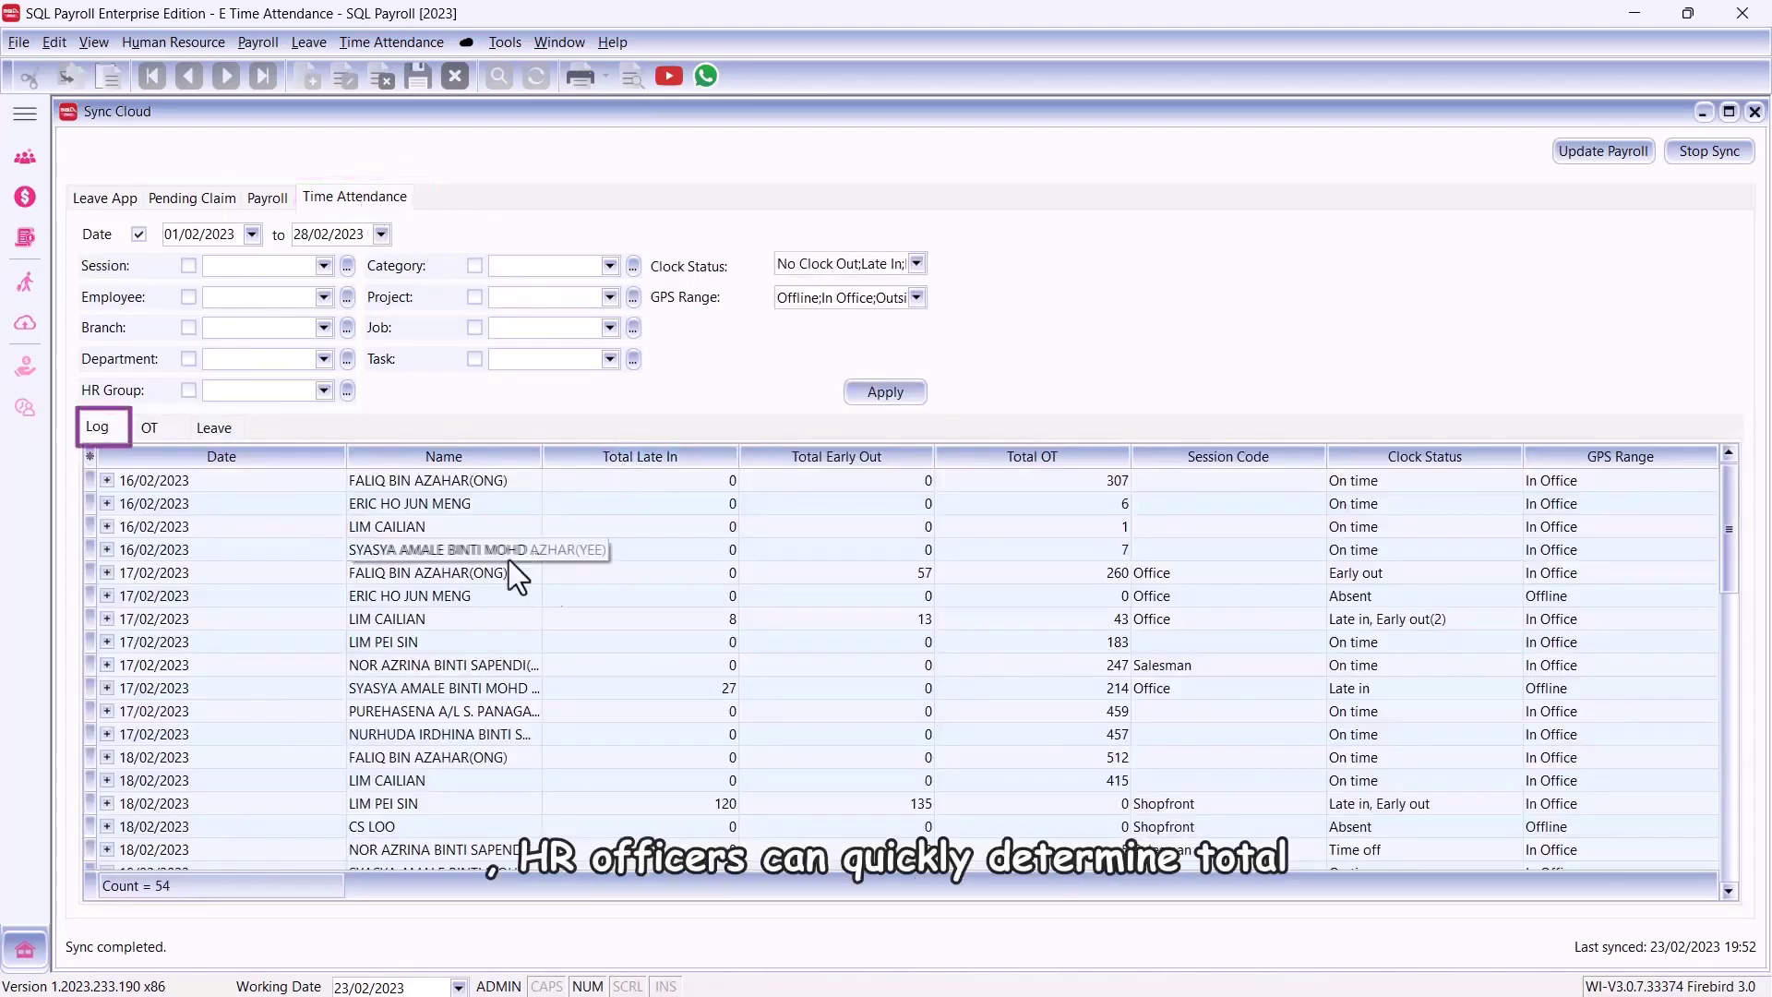
drag(1722, 539, 1704, 884)
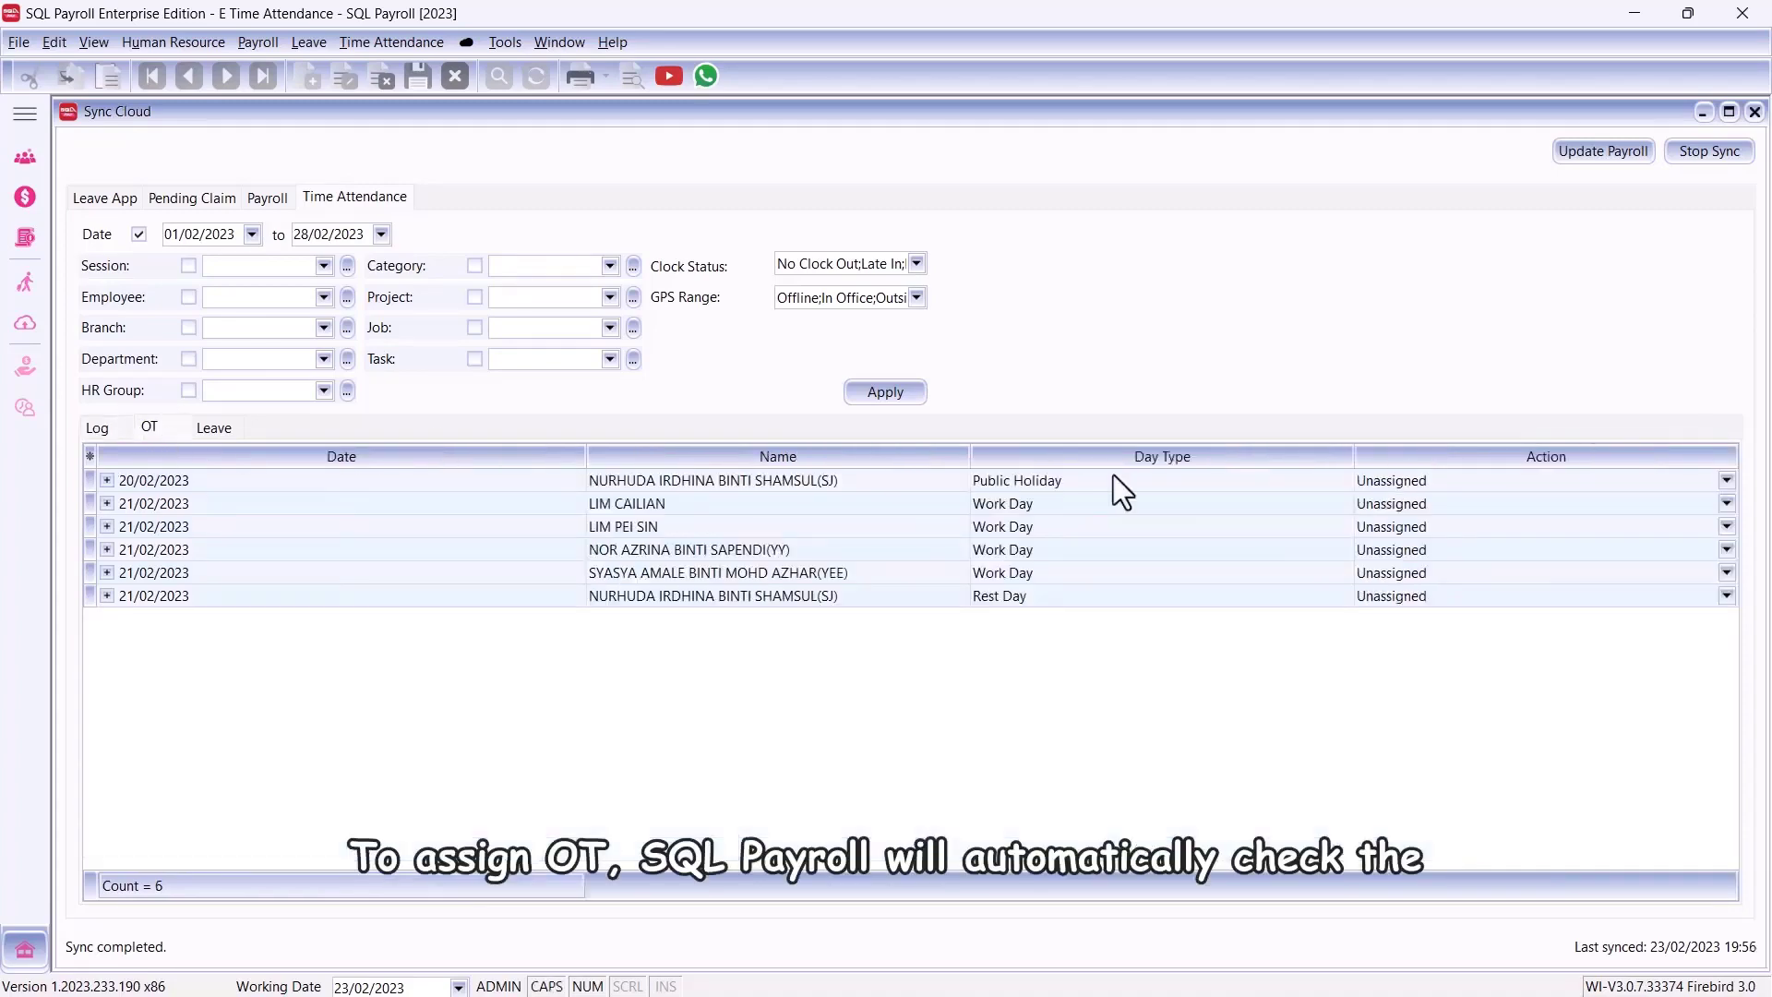
- Set the claimable minutes of the 20/02/2023 public holiday overtime entry with code DR10 to 100 and save
click(105, 481)
right_click(197, 539)
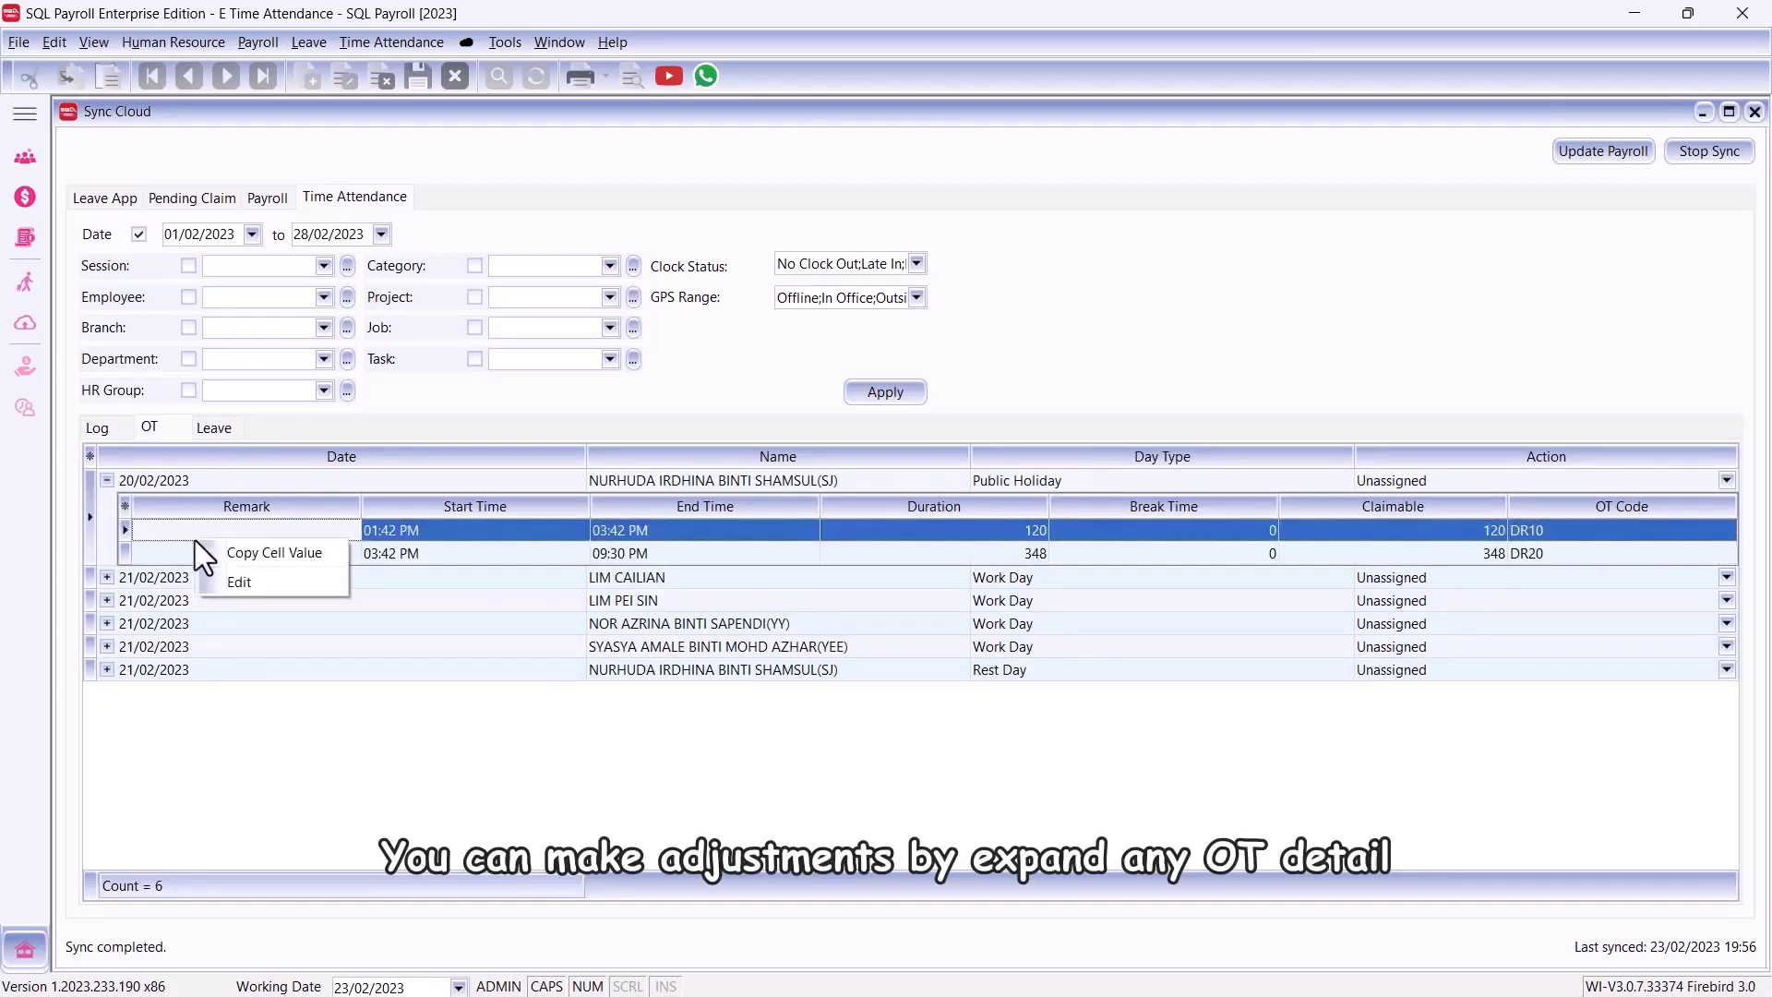
click(219, 574)
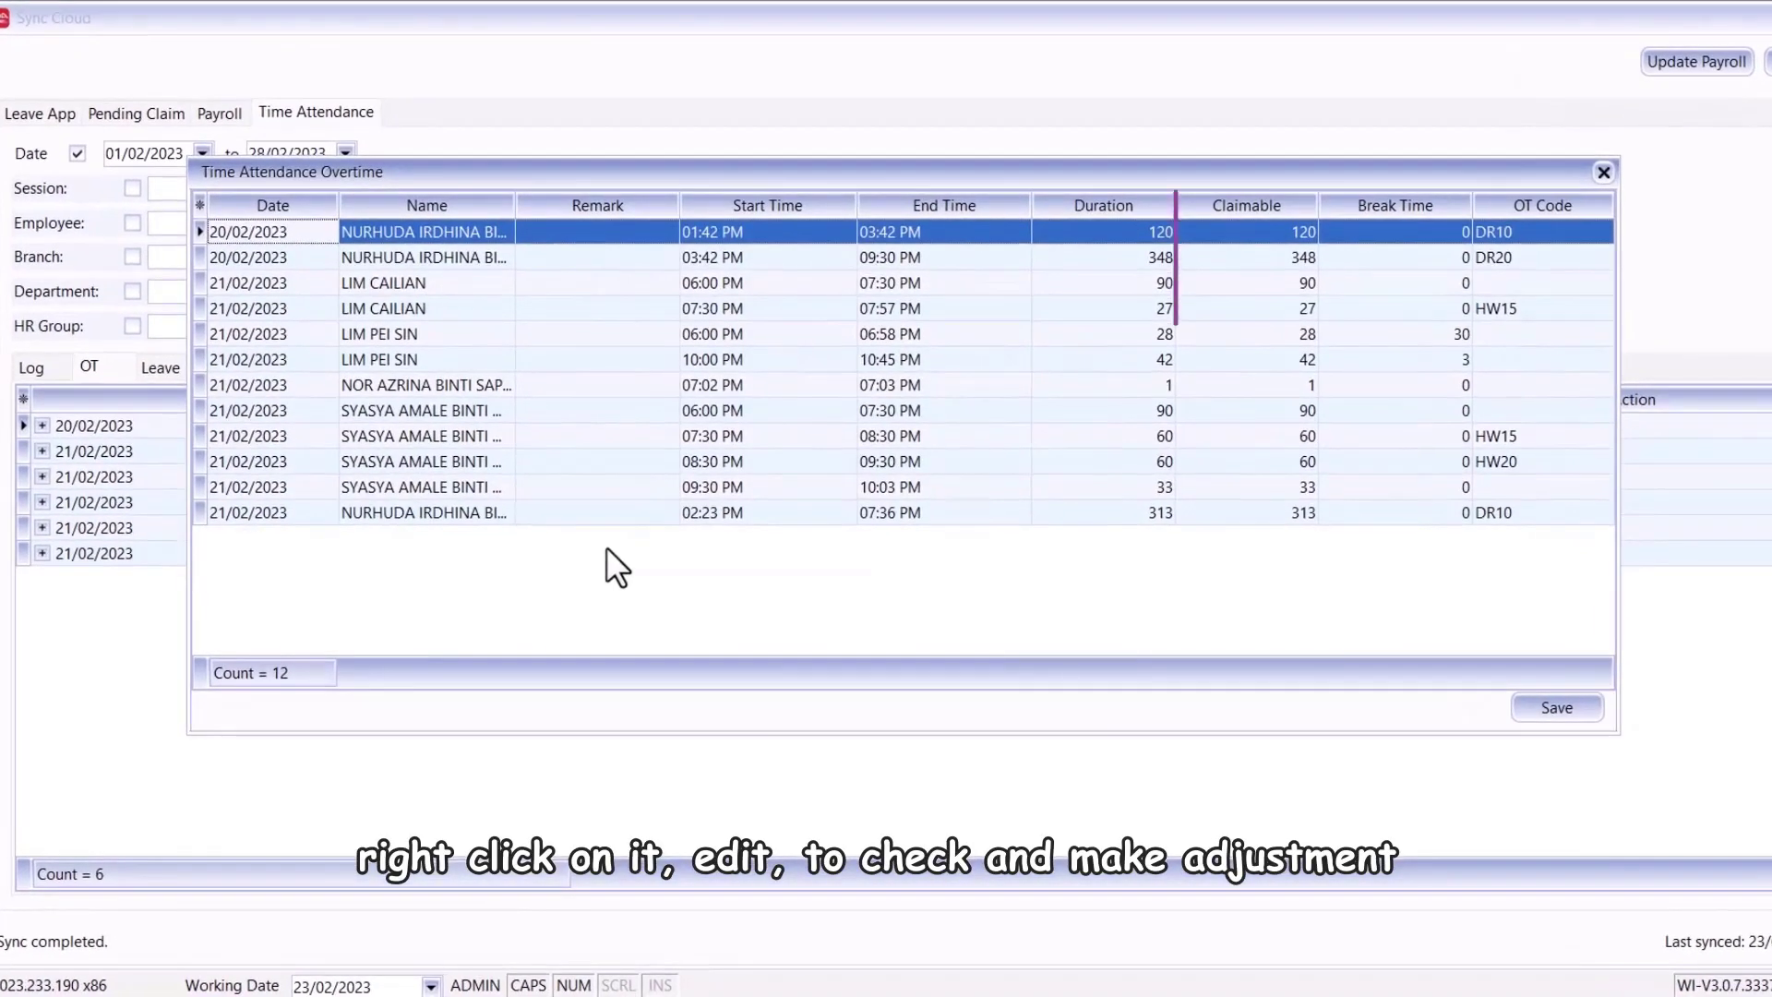
click(1233, 232)
text(1)
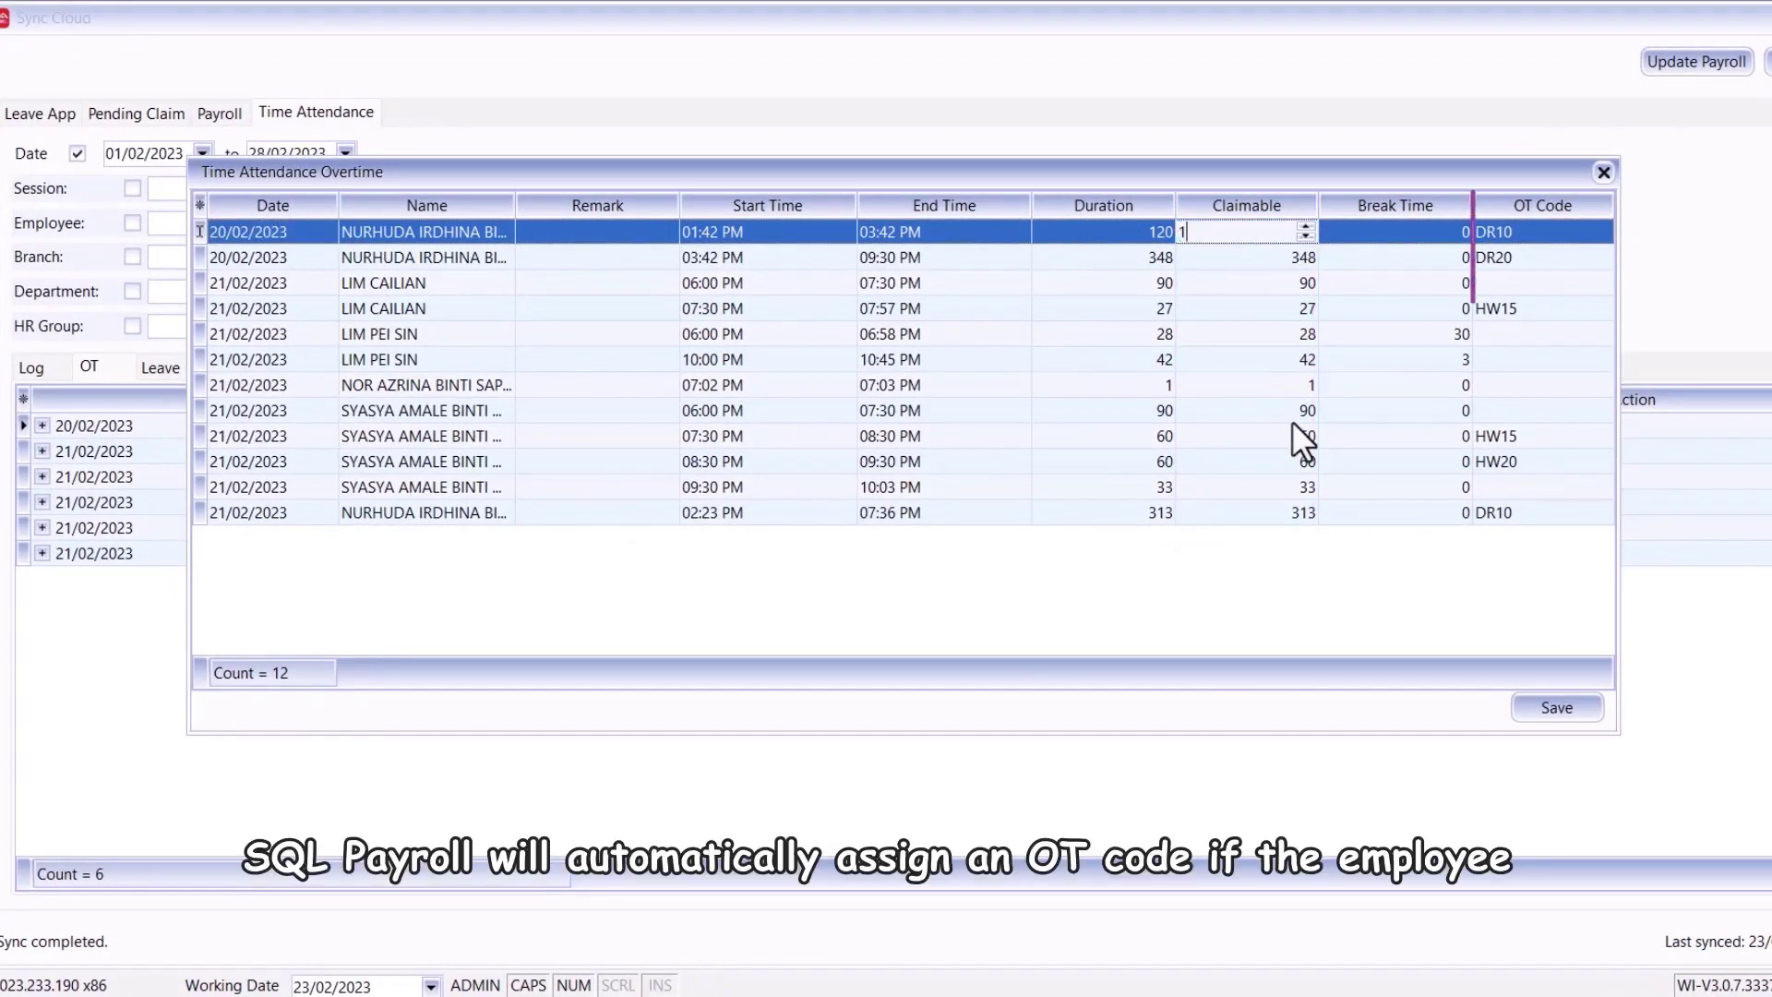
text(00)
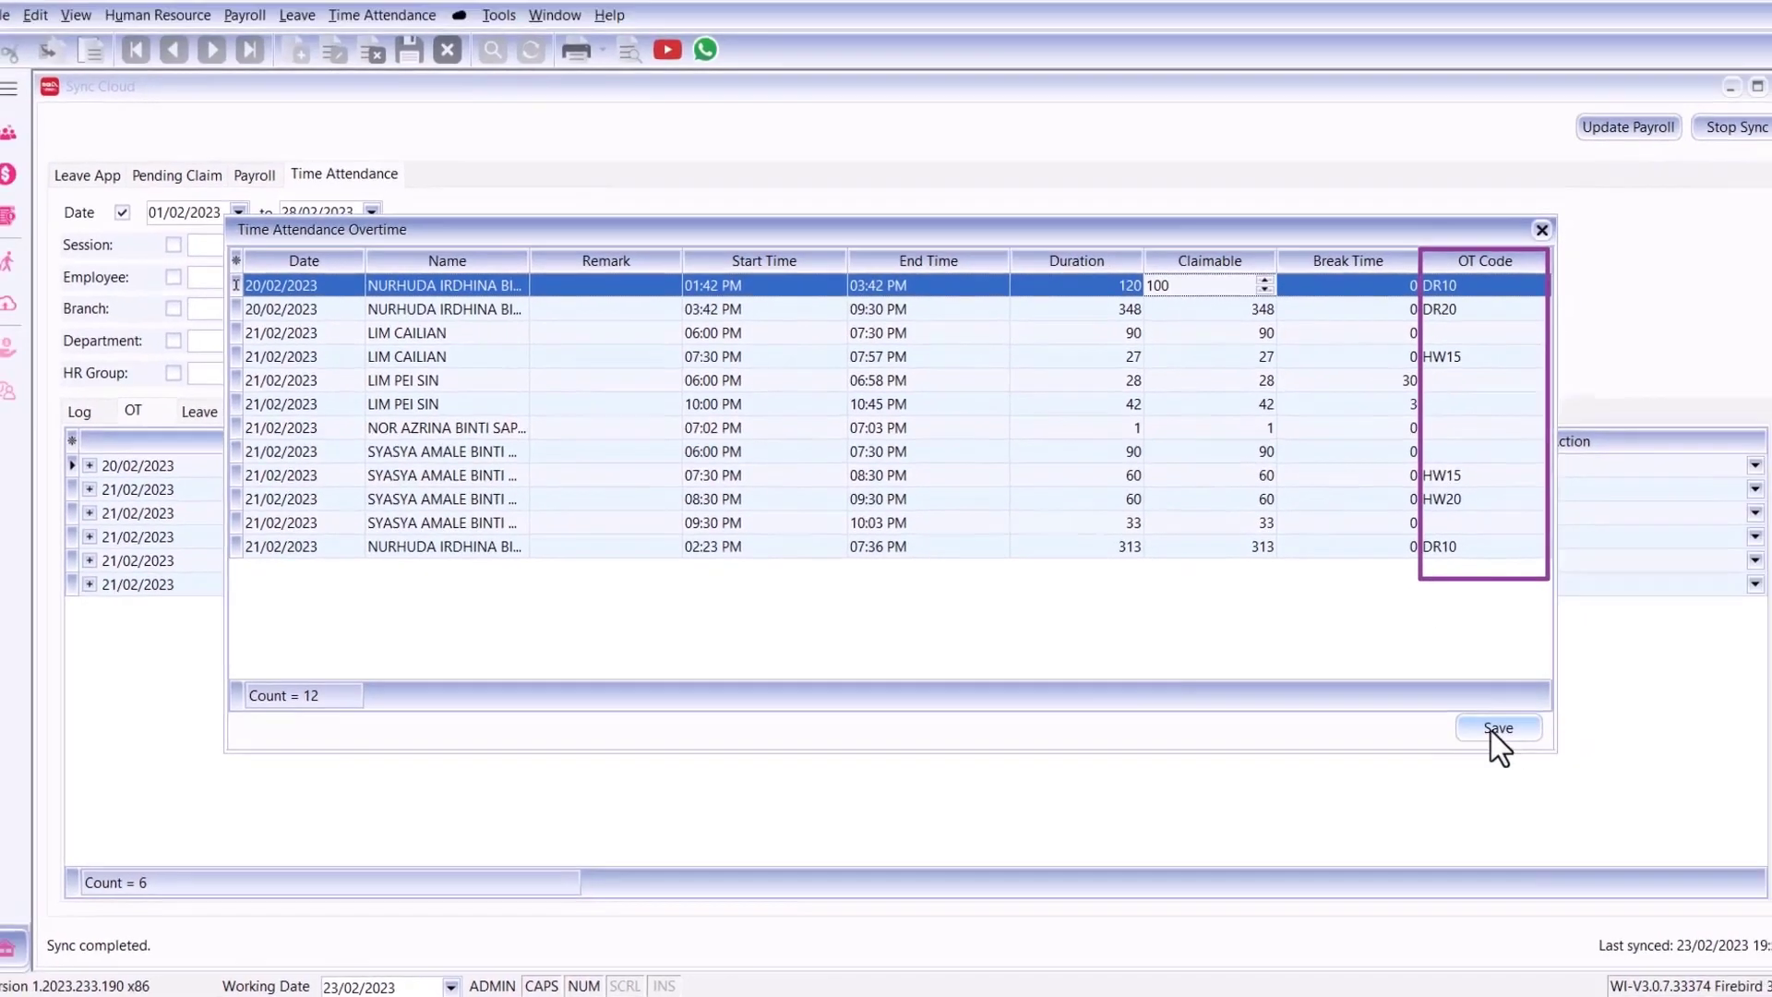
click(1543, 708)
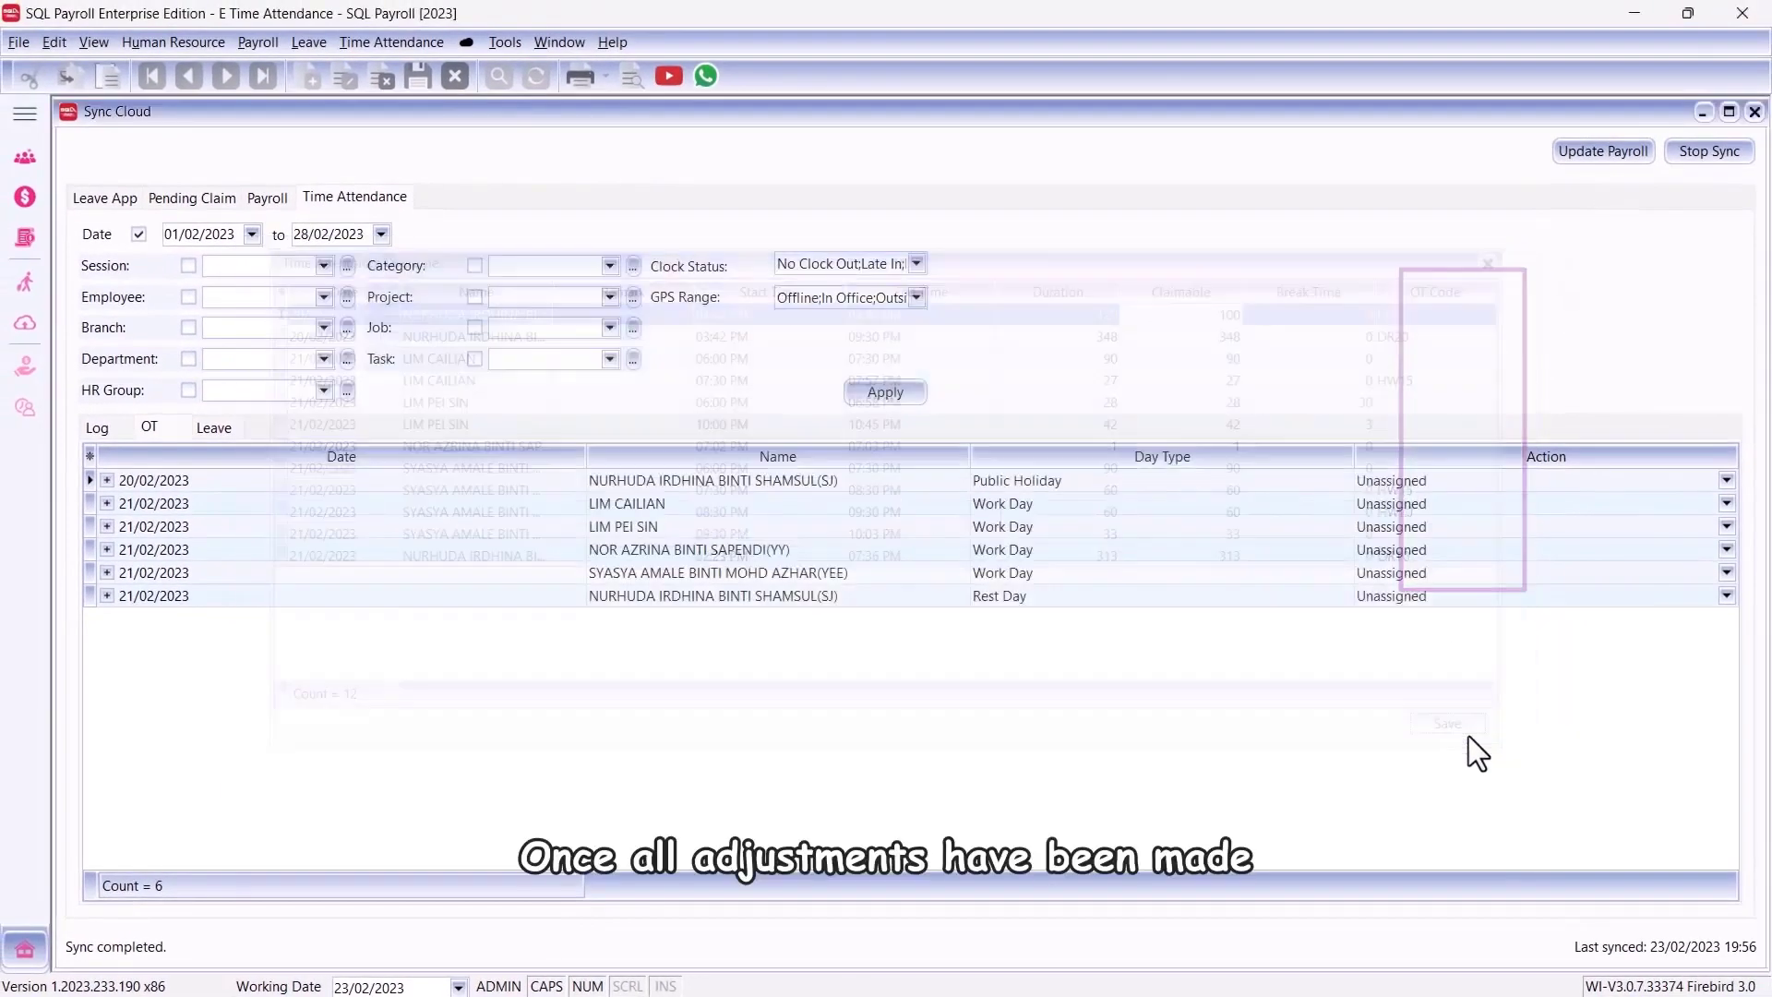
- Assign the 20/02/2023 public holiday entry as Overtime and mark the first 21/02/2023 work day entry as Cancelled
click(1725, 480)
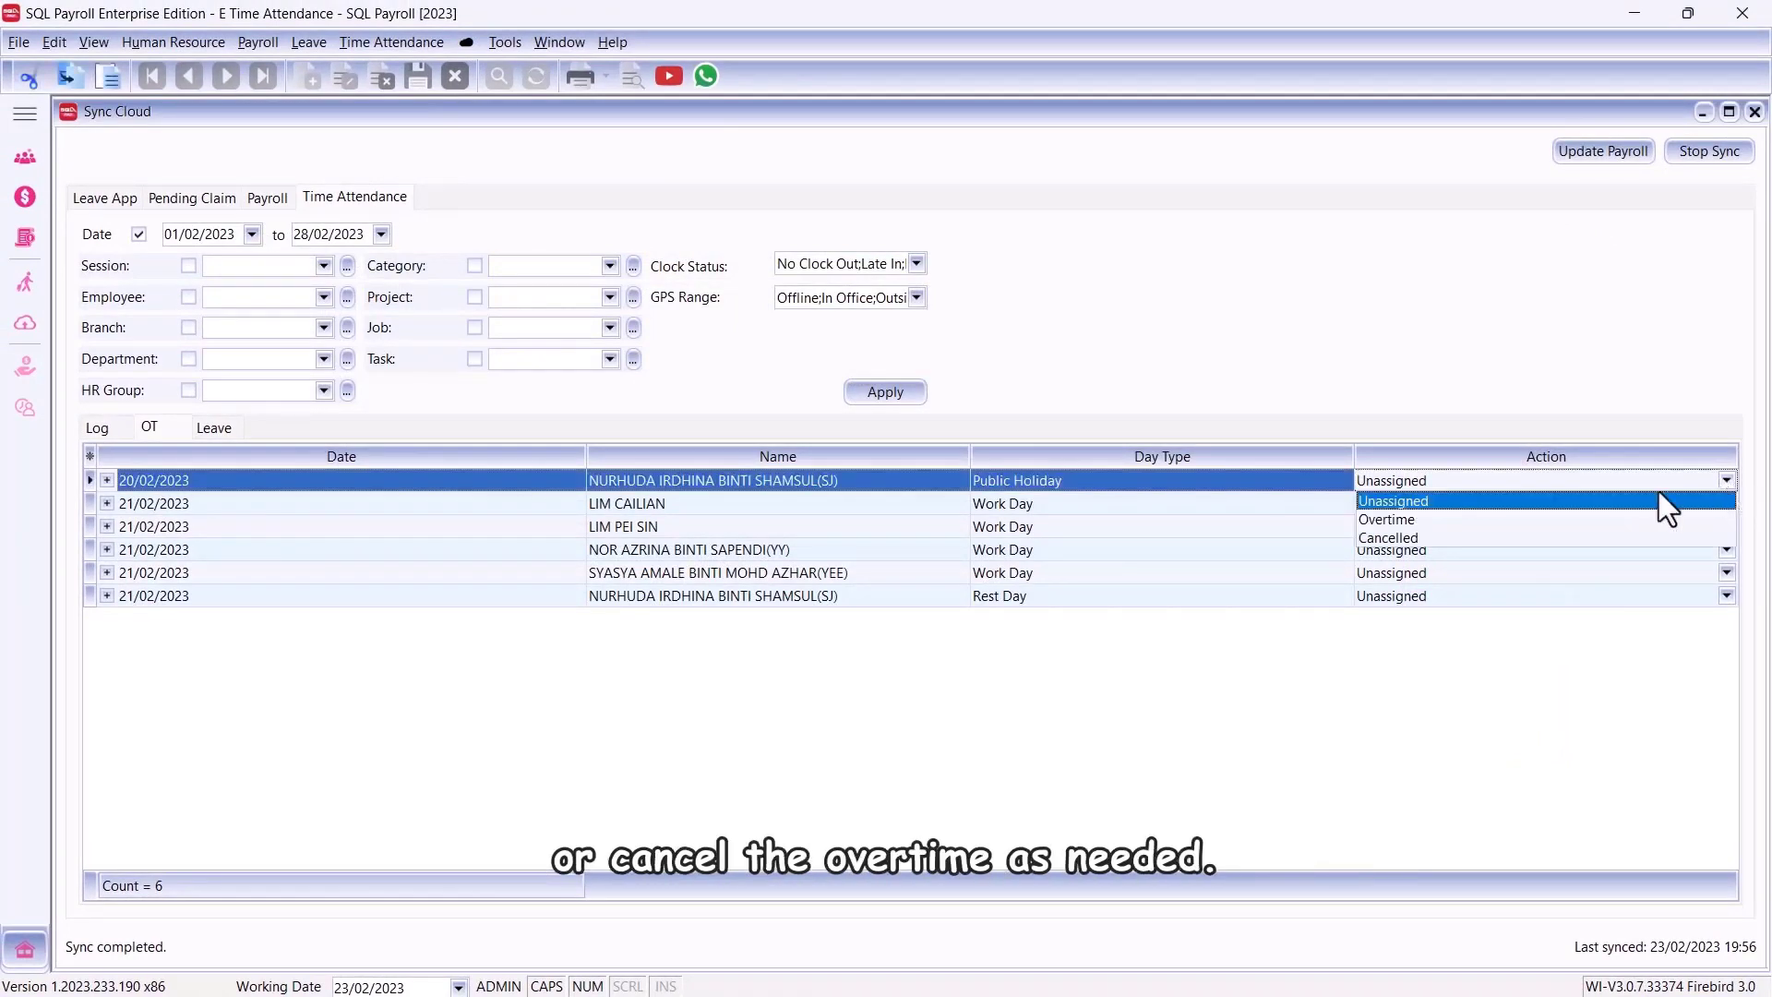
click(1514, 521)
click(1716, 503)
click(1722, 504)
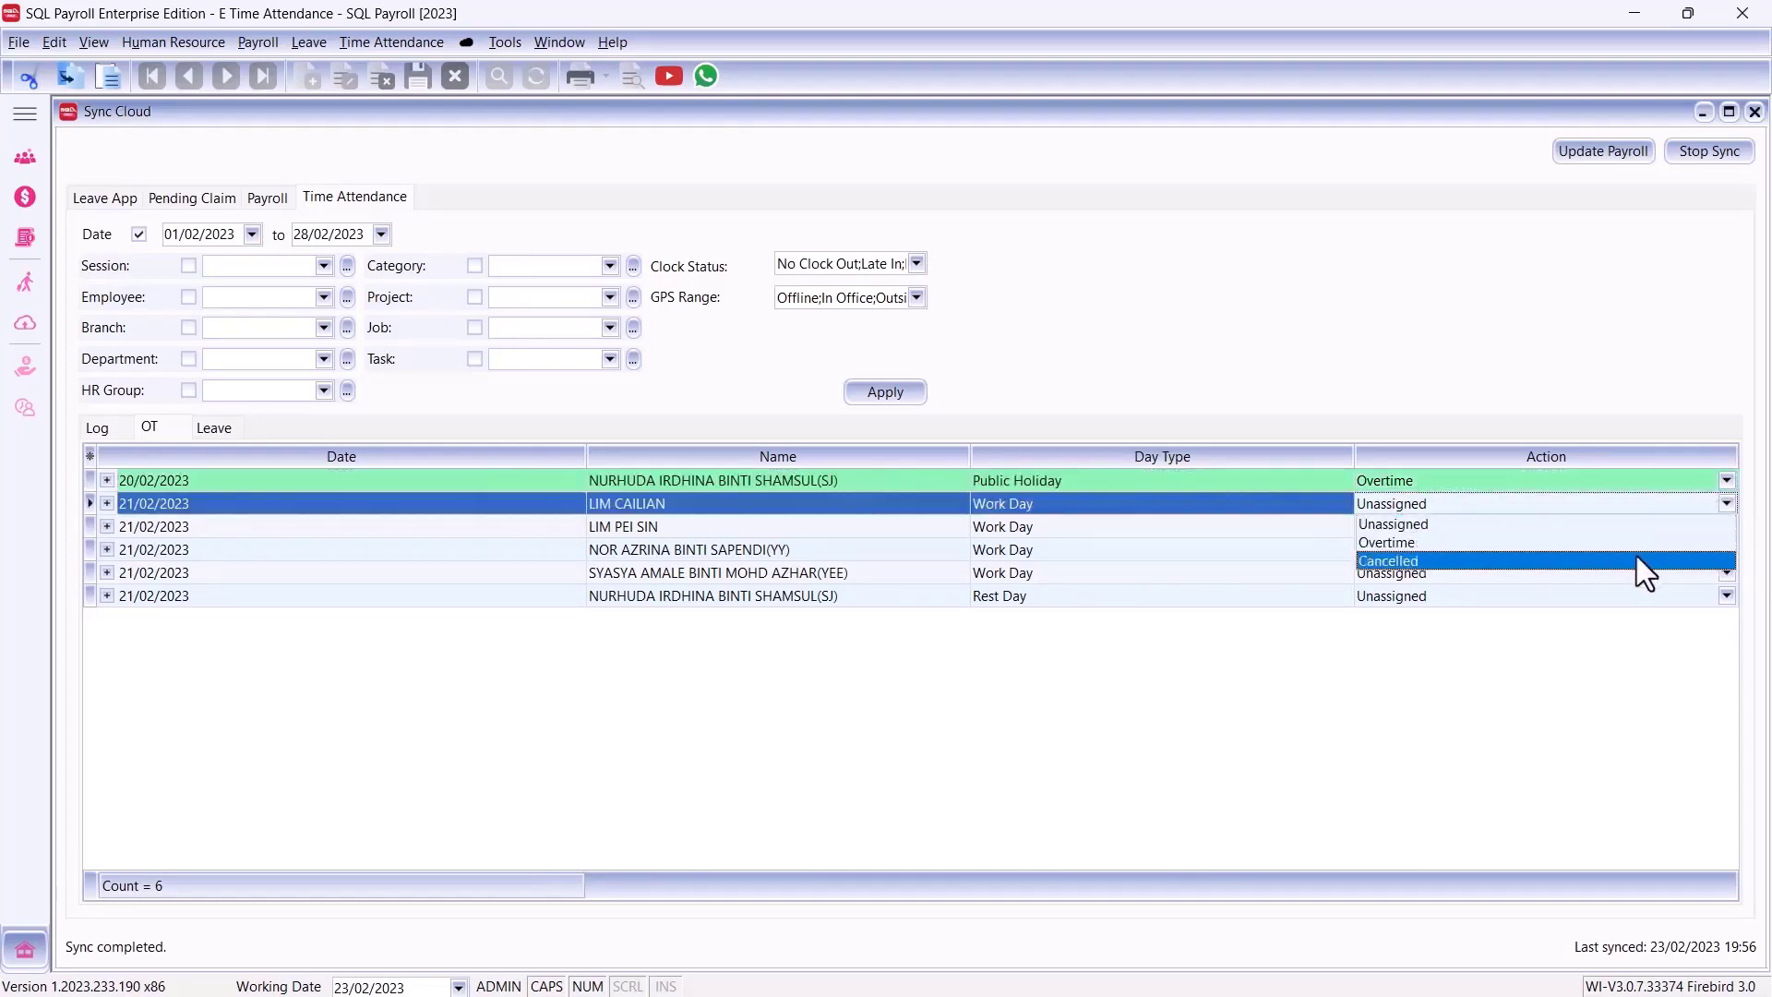
click(1638, 559)
- Assign the second and third 21/02/2023 work day entries as Overtime
click(1725, 526)
click(1654, 552)
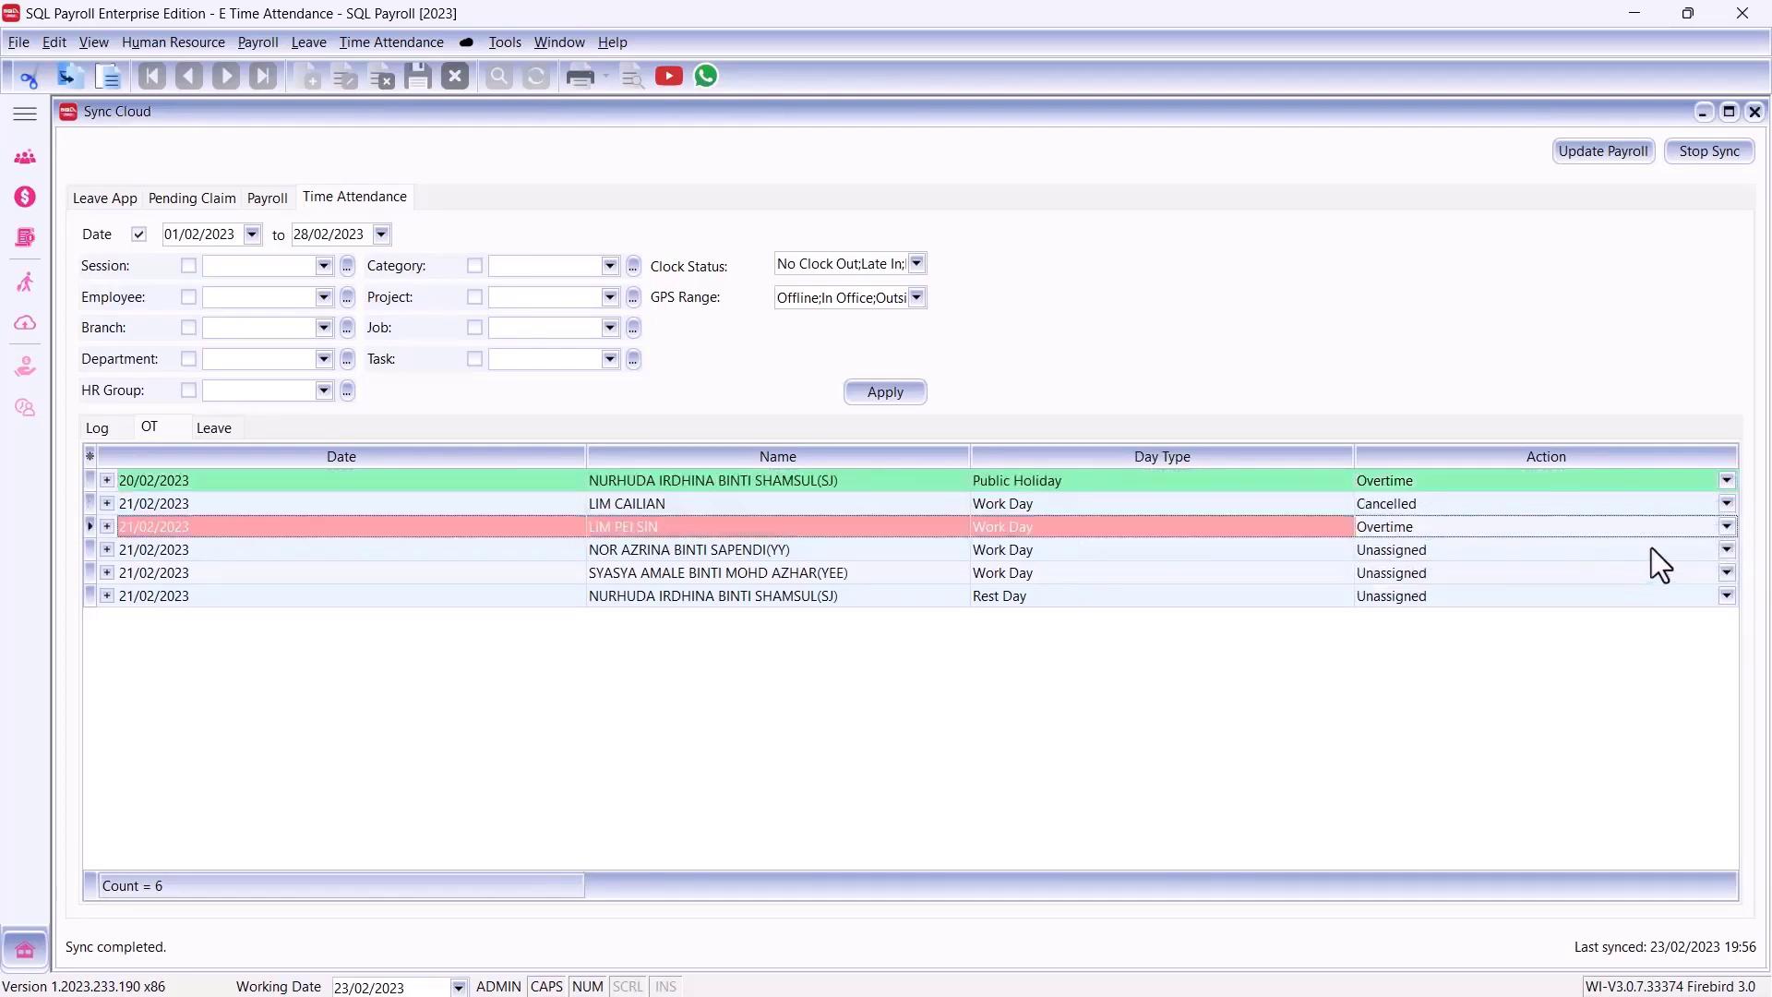
click(1726, 550)
click(1553, 591)
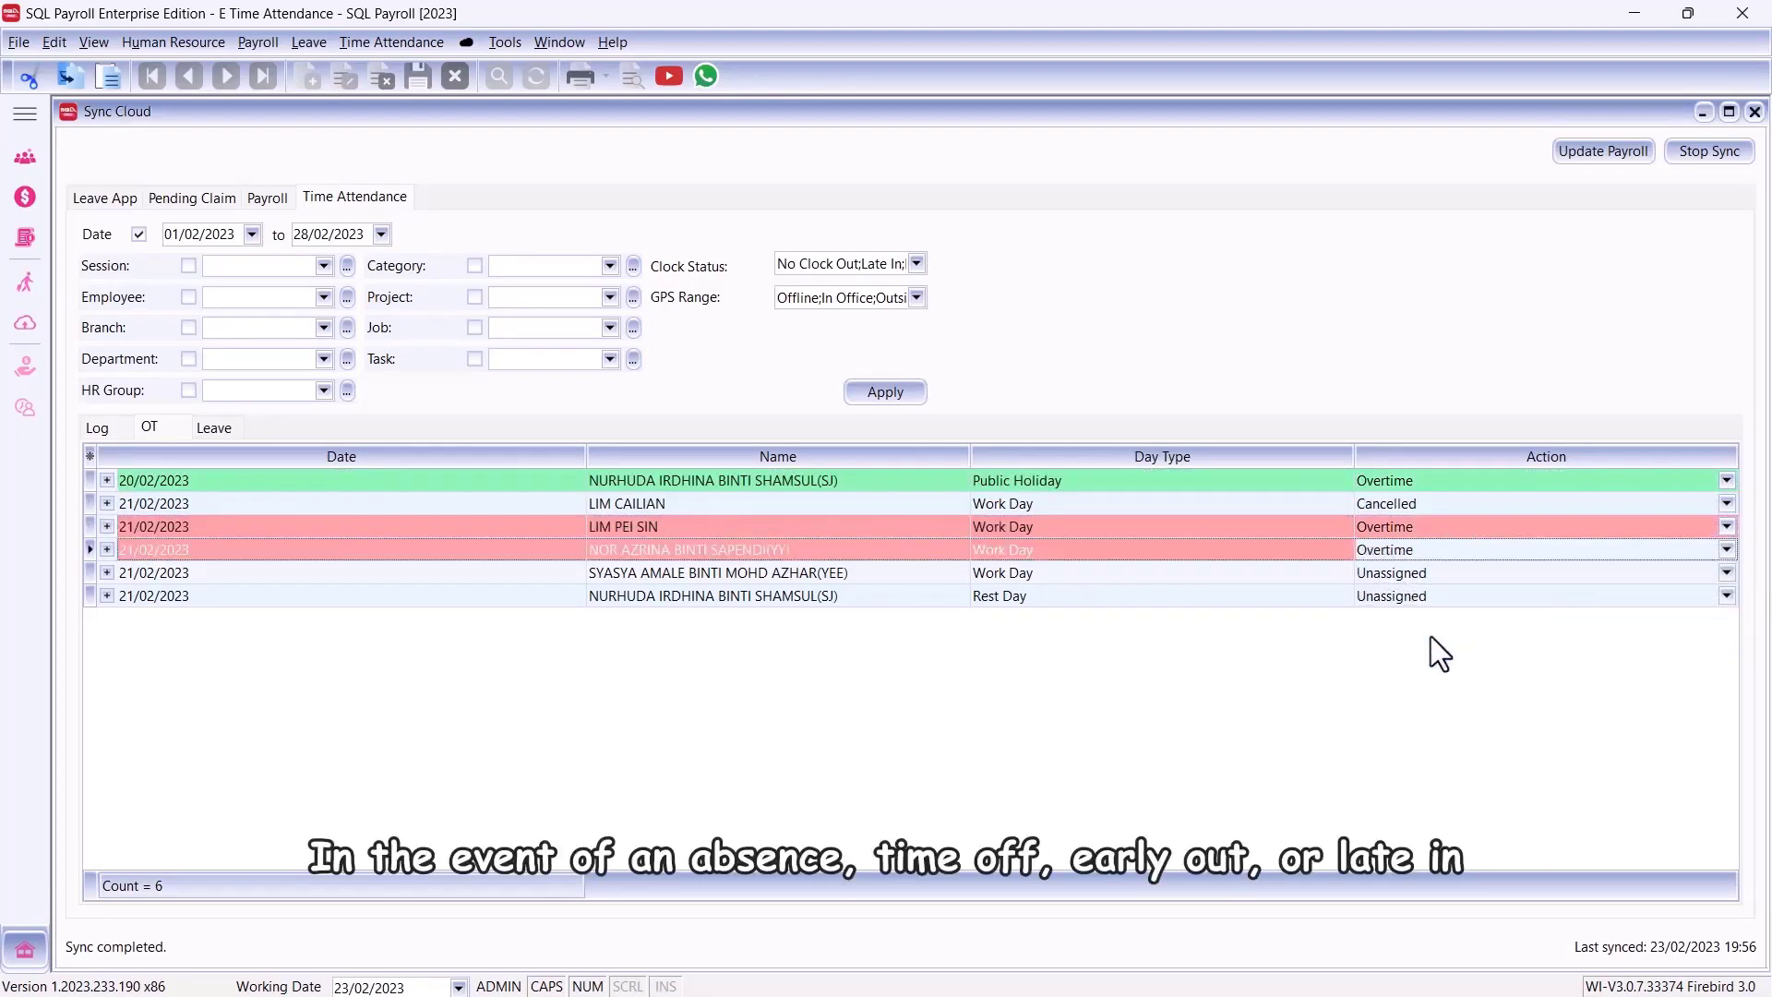
- Assign the time-off and early-out leave records of 18/02/2023 as Unpaid Leave with leave type UL
click(217, 428)
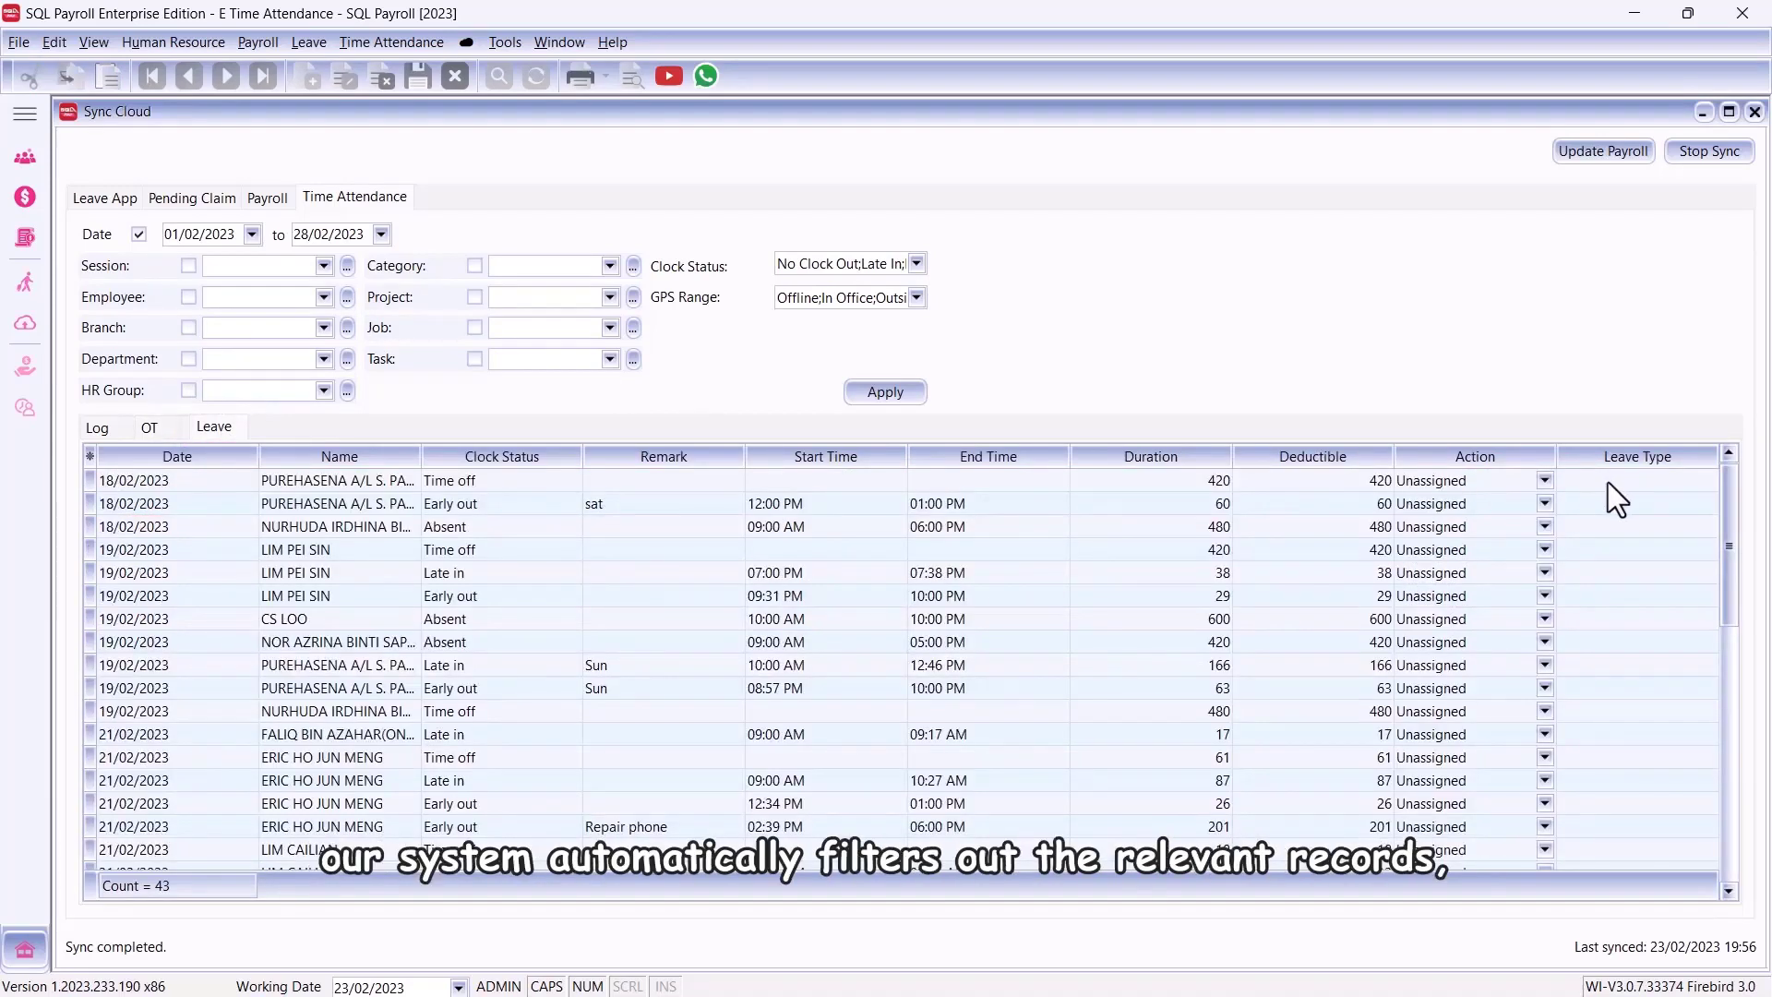
click(1545, 480)
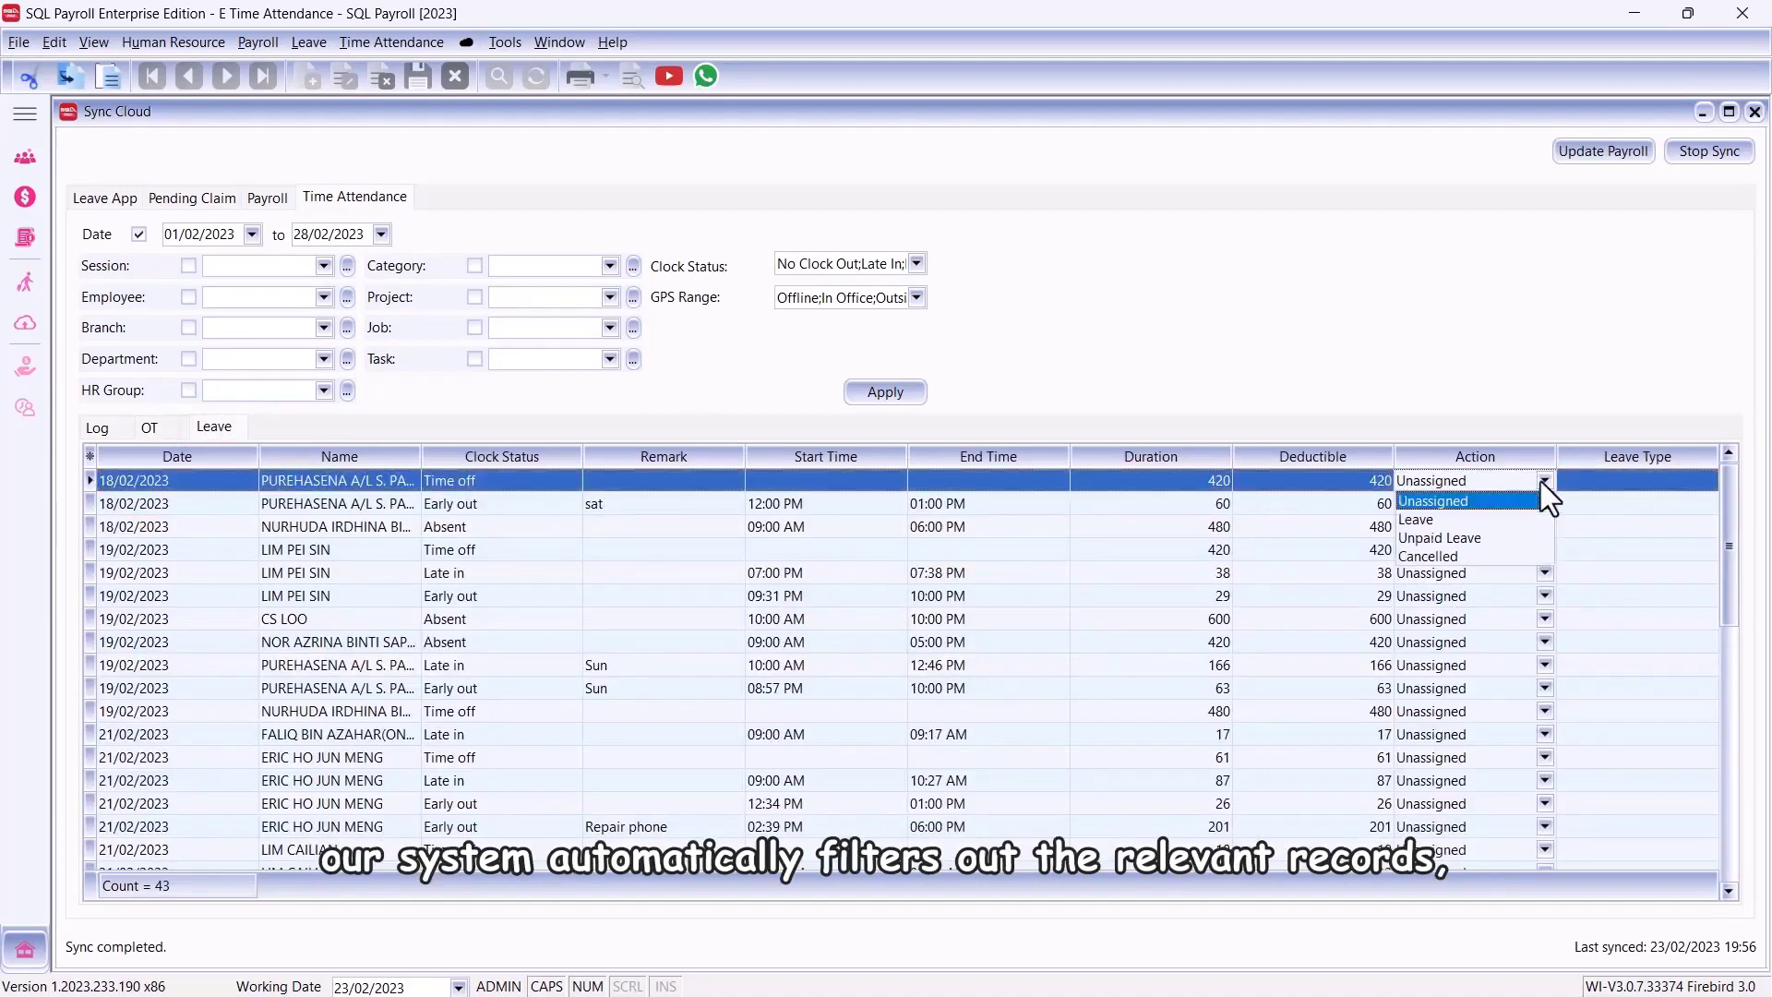
click(1519, 535)
click(1693, 478)
click(1595, 529)
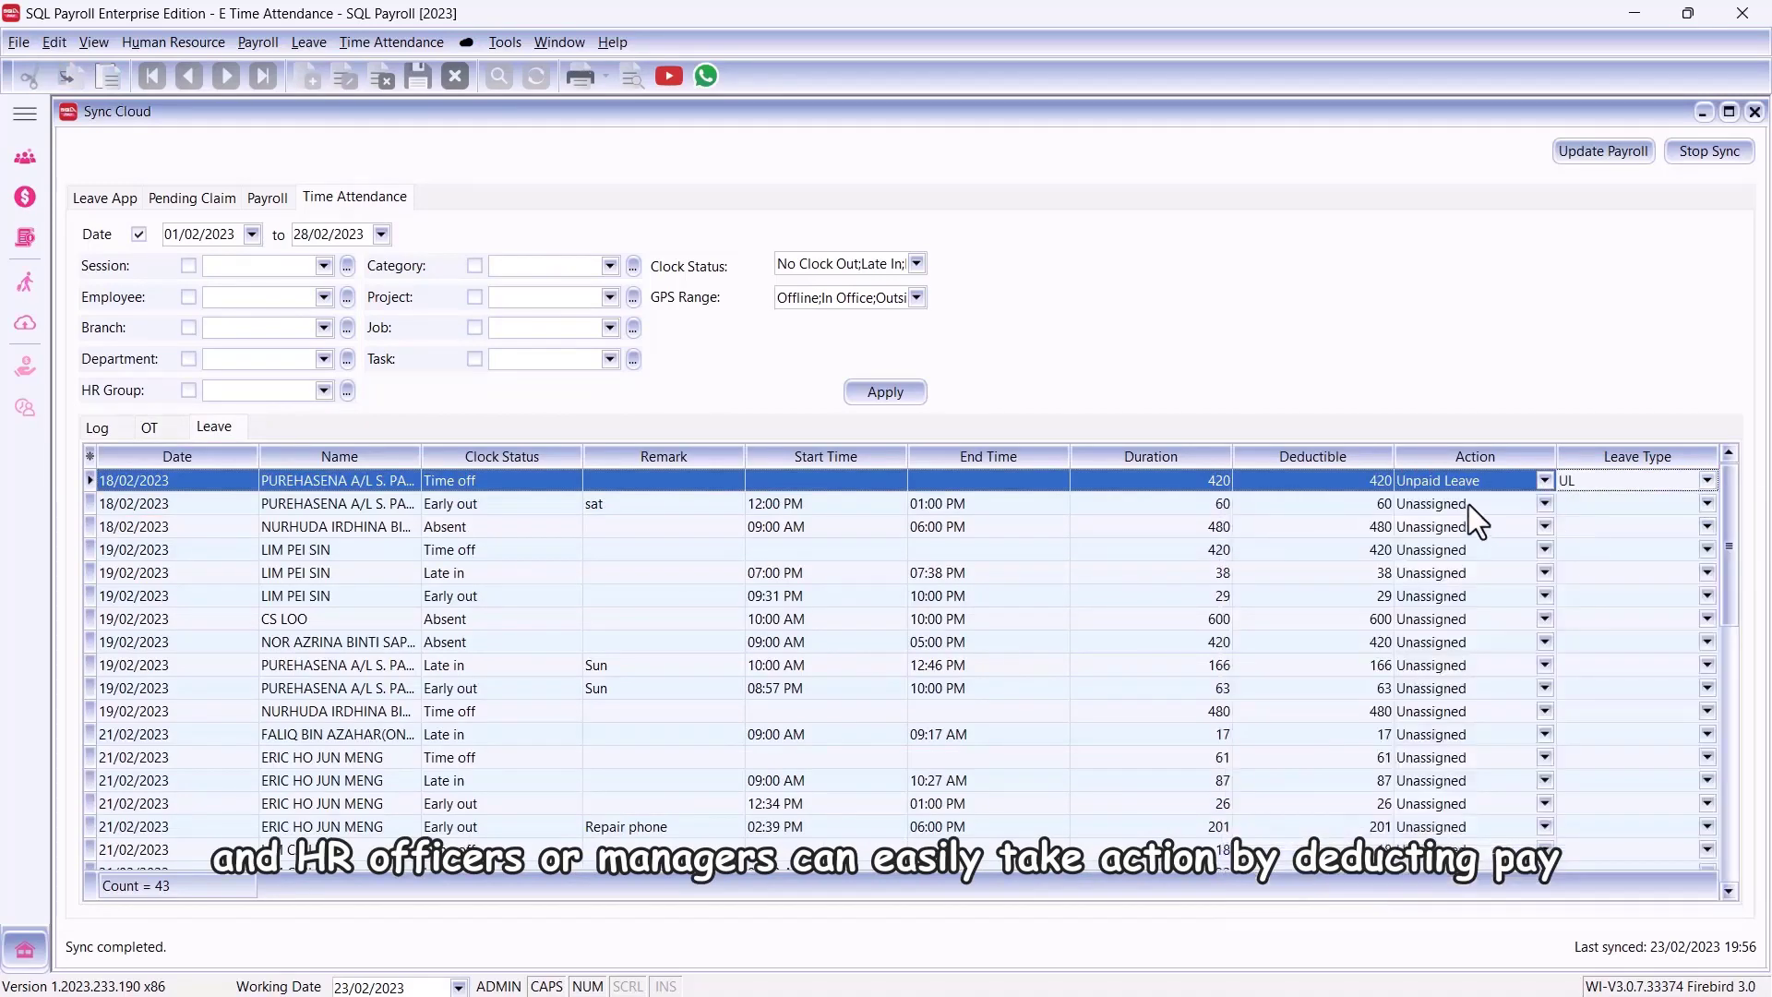
click(1545, 503)
click(1519, 560)
click(1698, 503)
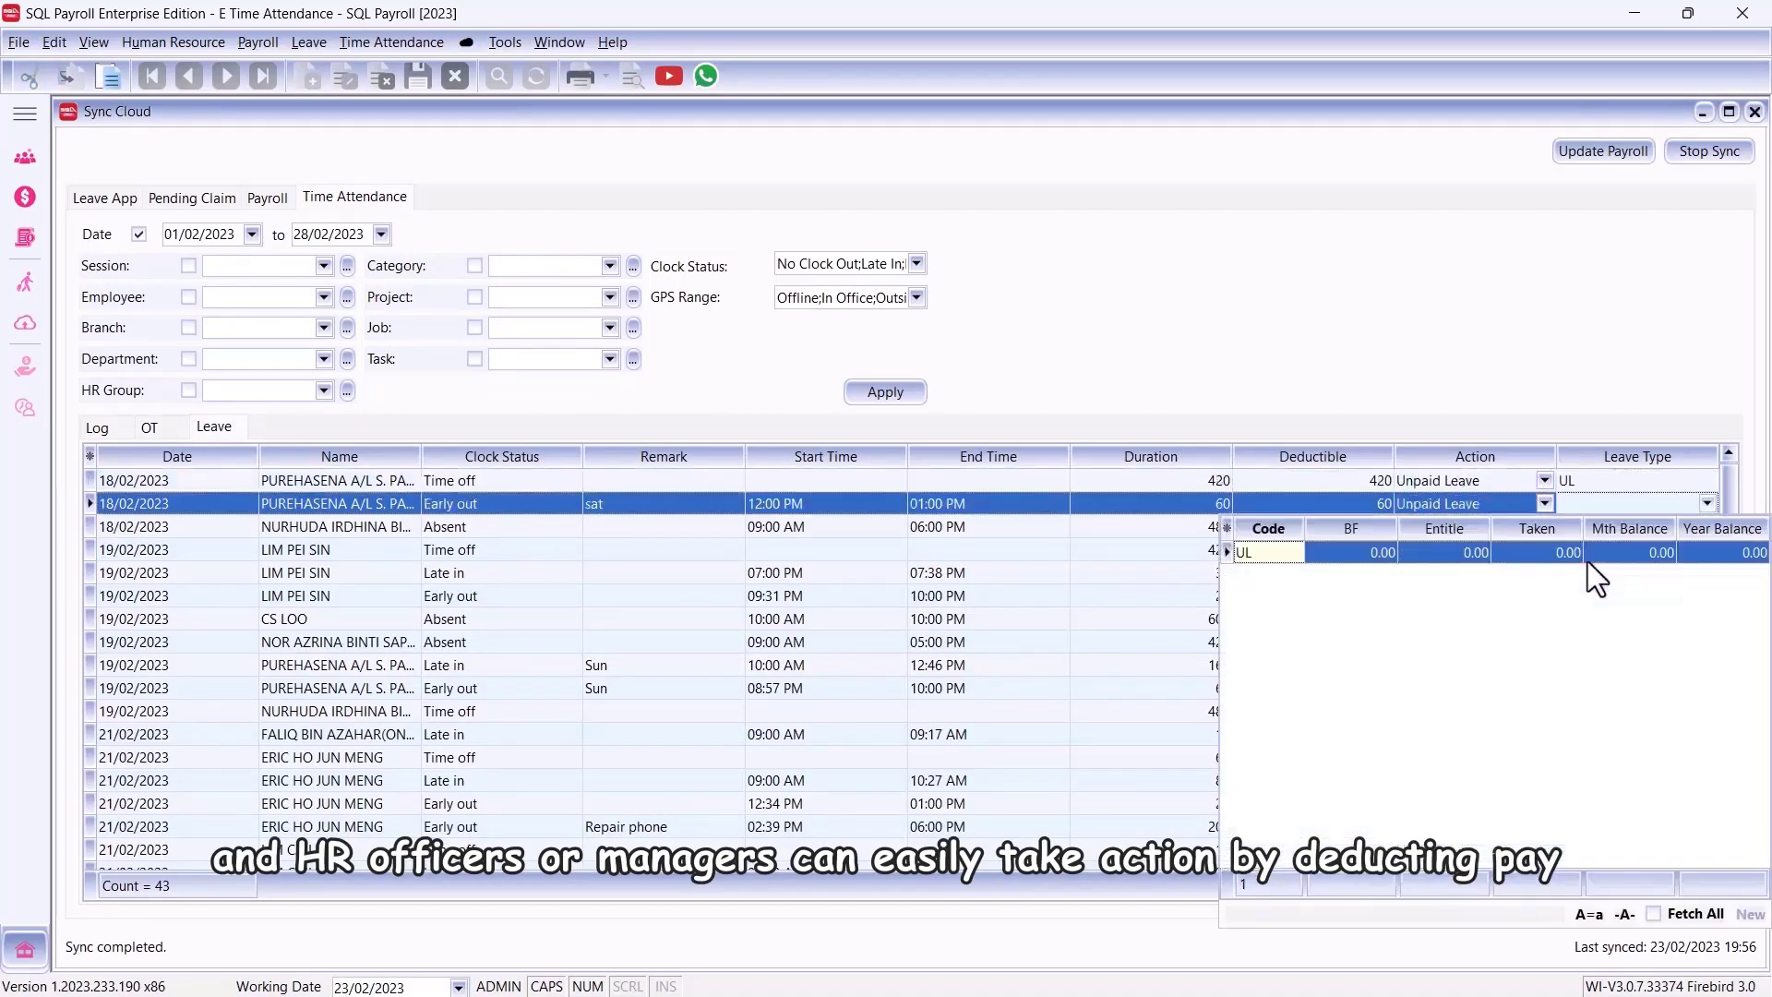
click(1588, 556)
- Assign the 18/02/2023 absent record as Leave with leave type AL
click(1545, 526)
click(1519, 565)
click(1700, 526)
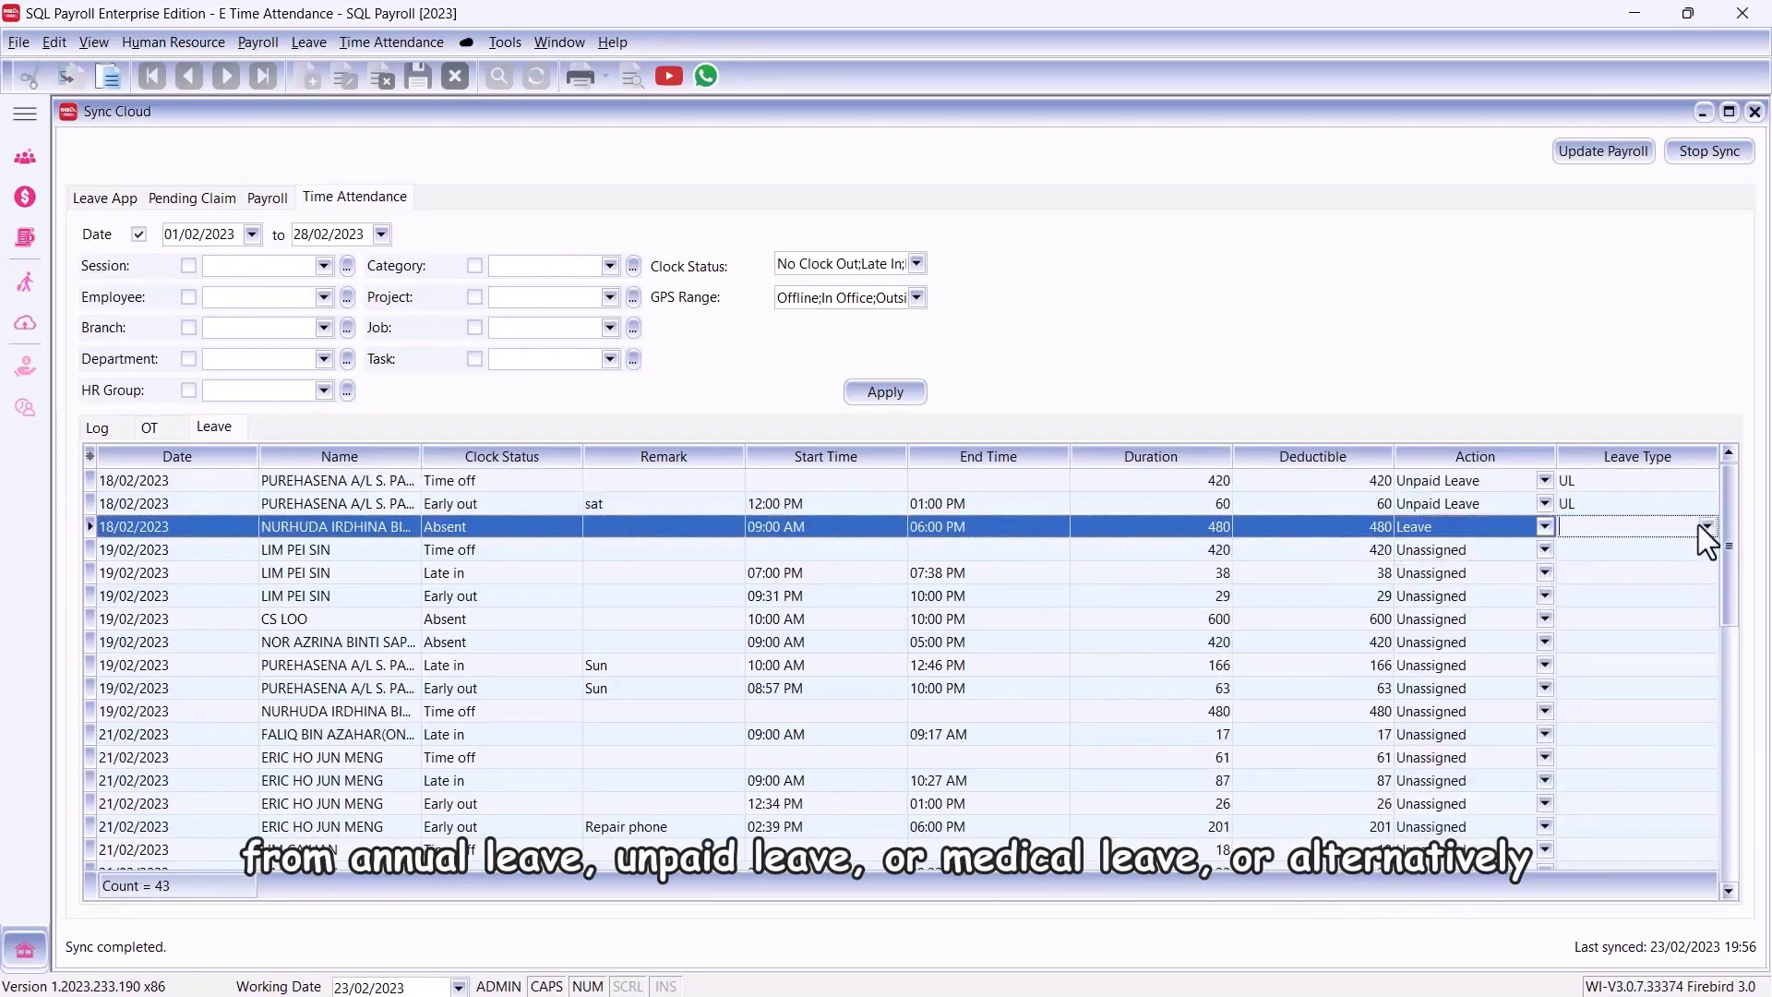
click(1592, 567)
- Assign the first 19/02/2023 time-off record as Leave with leave type MC
click(1508, 548)
click(1508, 548)
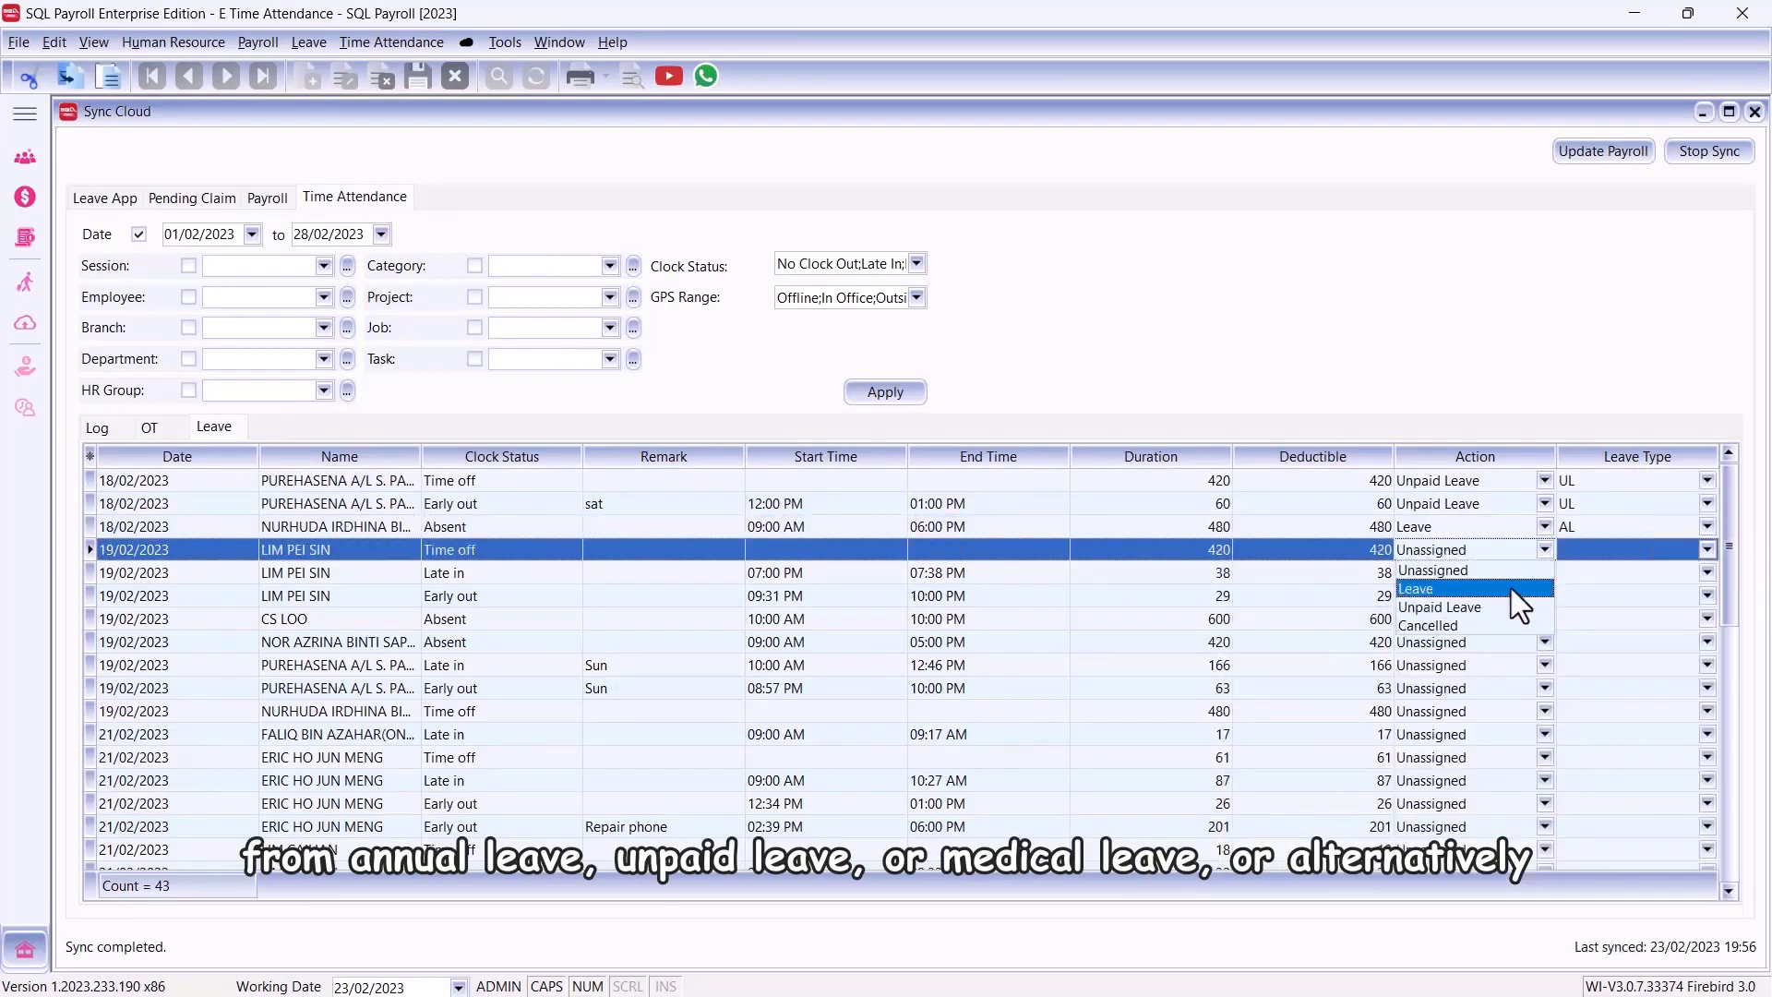
click(1510, 588)
click(1707, 548)
click(1576, 619)
- Mark the first 19/02/2023 late-in record as Cancelled, update the payroll with the assigned actions, and close Sync Cloud
click(1545, 572)
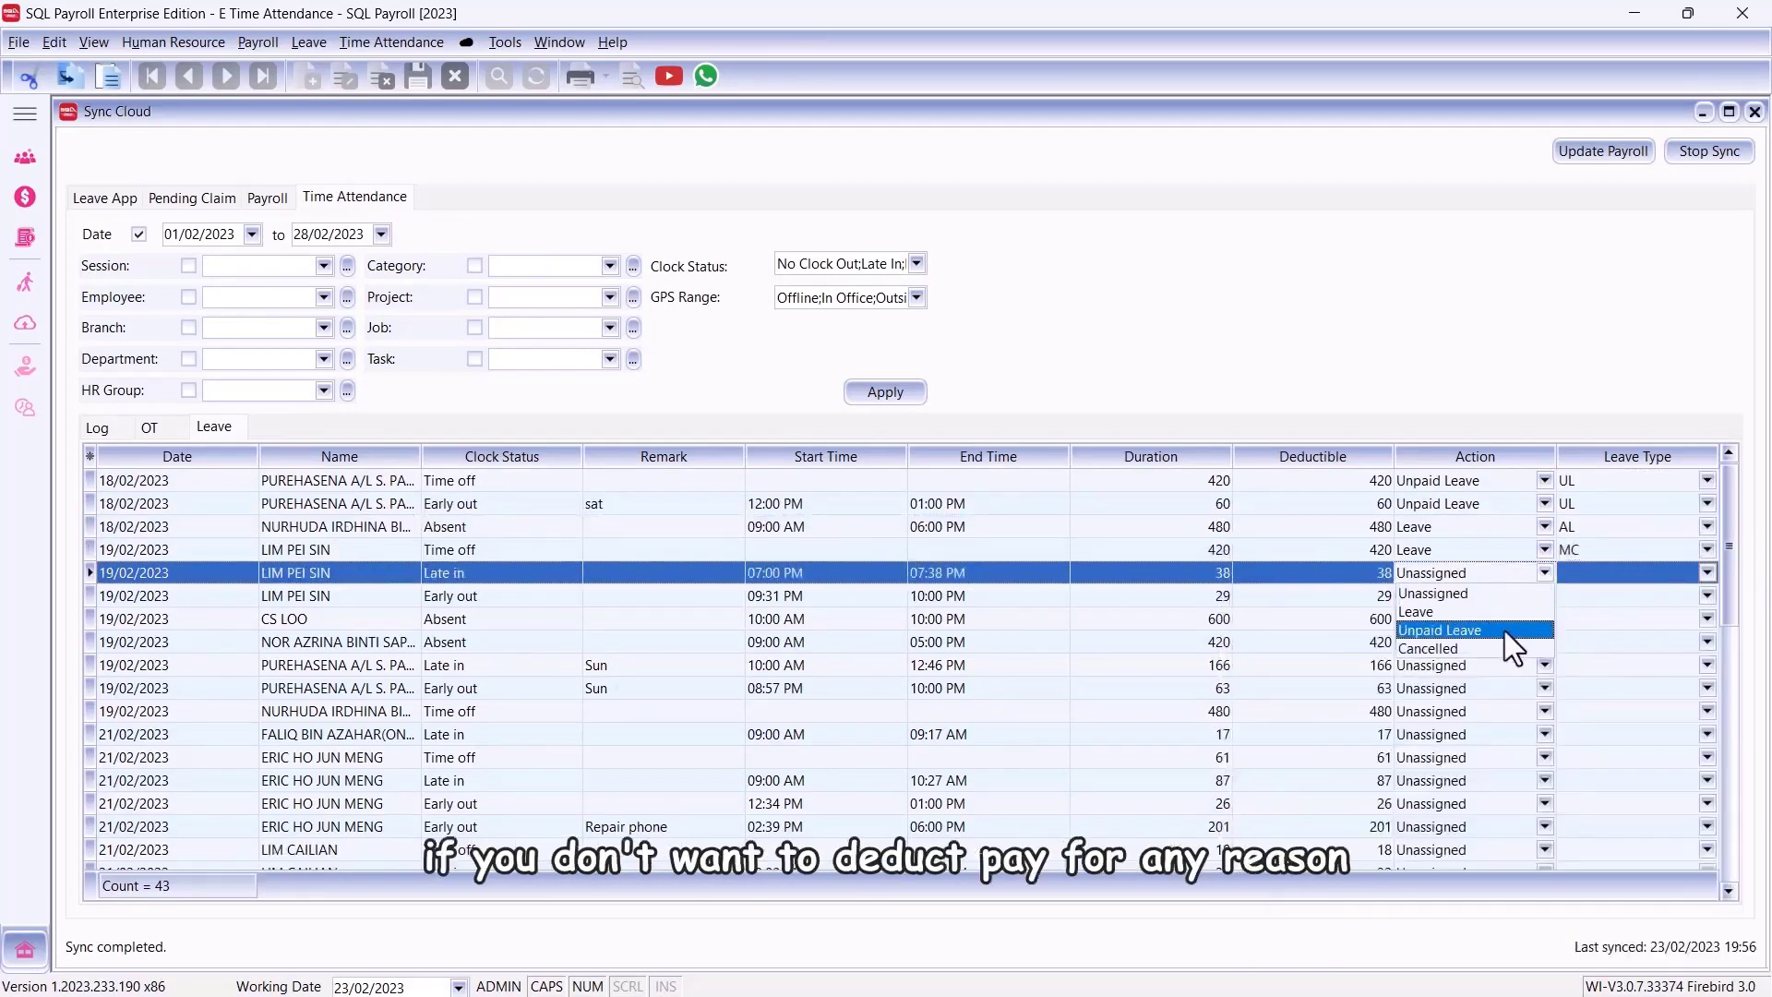
click(1497, 650)
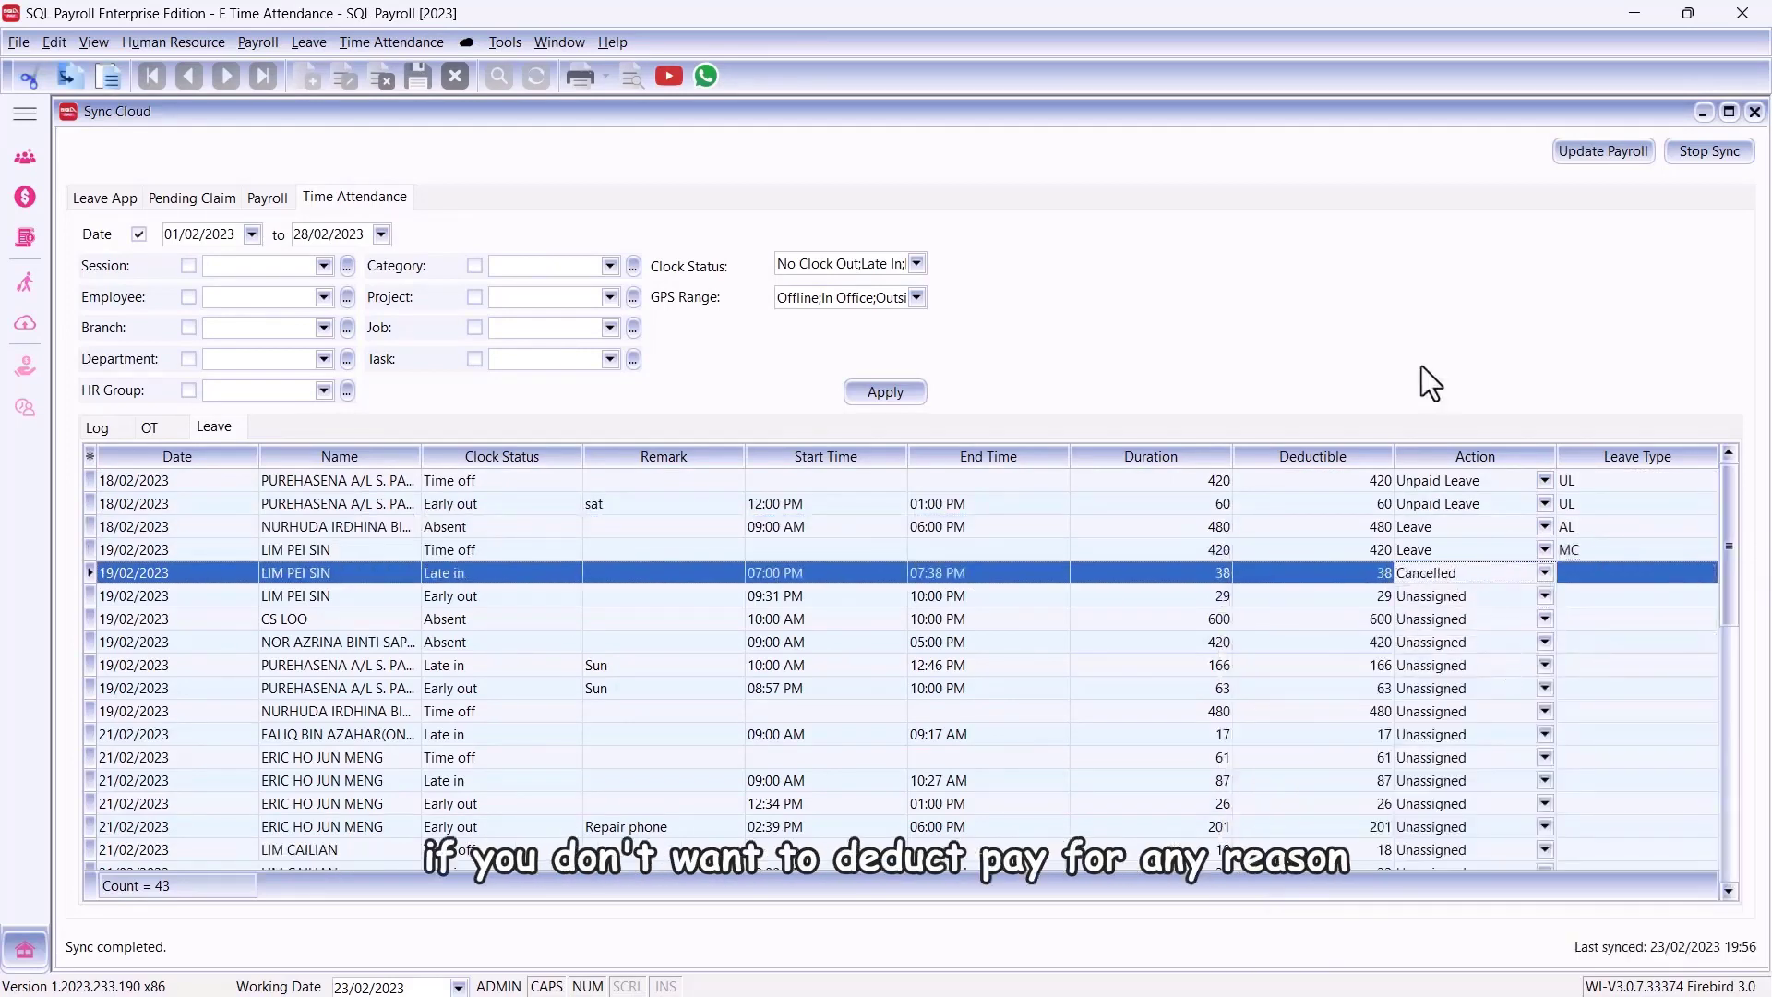
click(1566, 153)
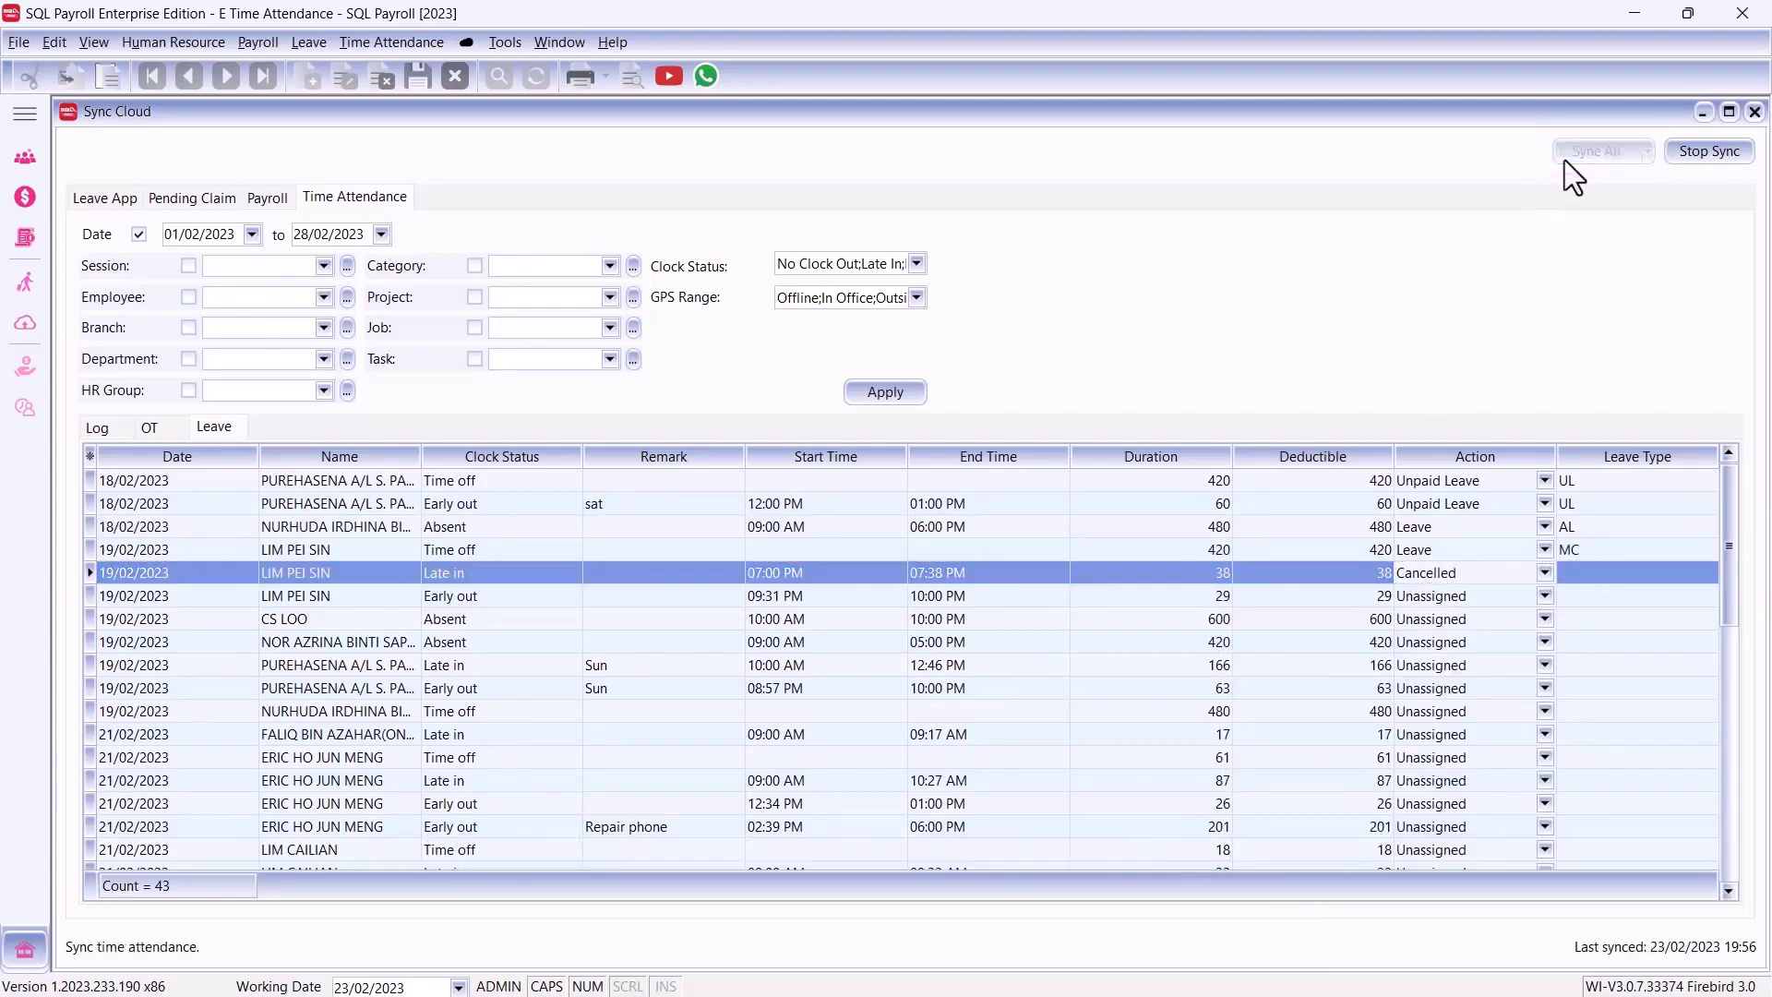
click(1755, 112)
- Generate the time attendance summary for 01/02/2023 to 22/02/2023
click(358, 41)
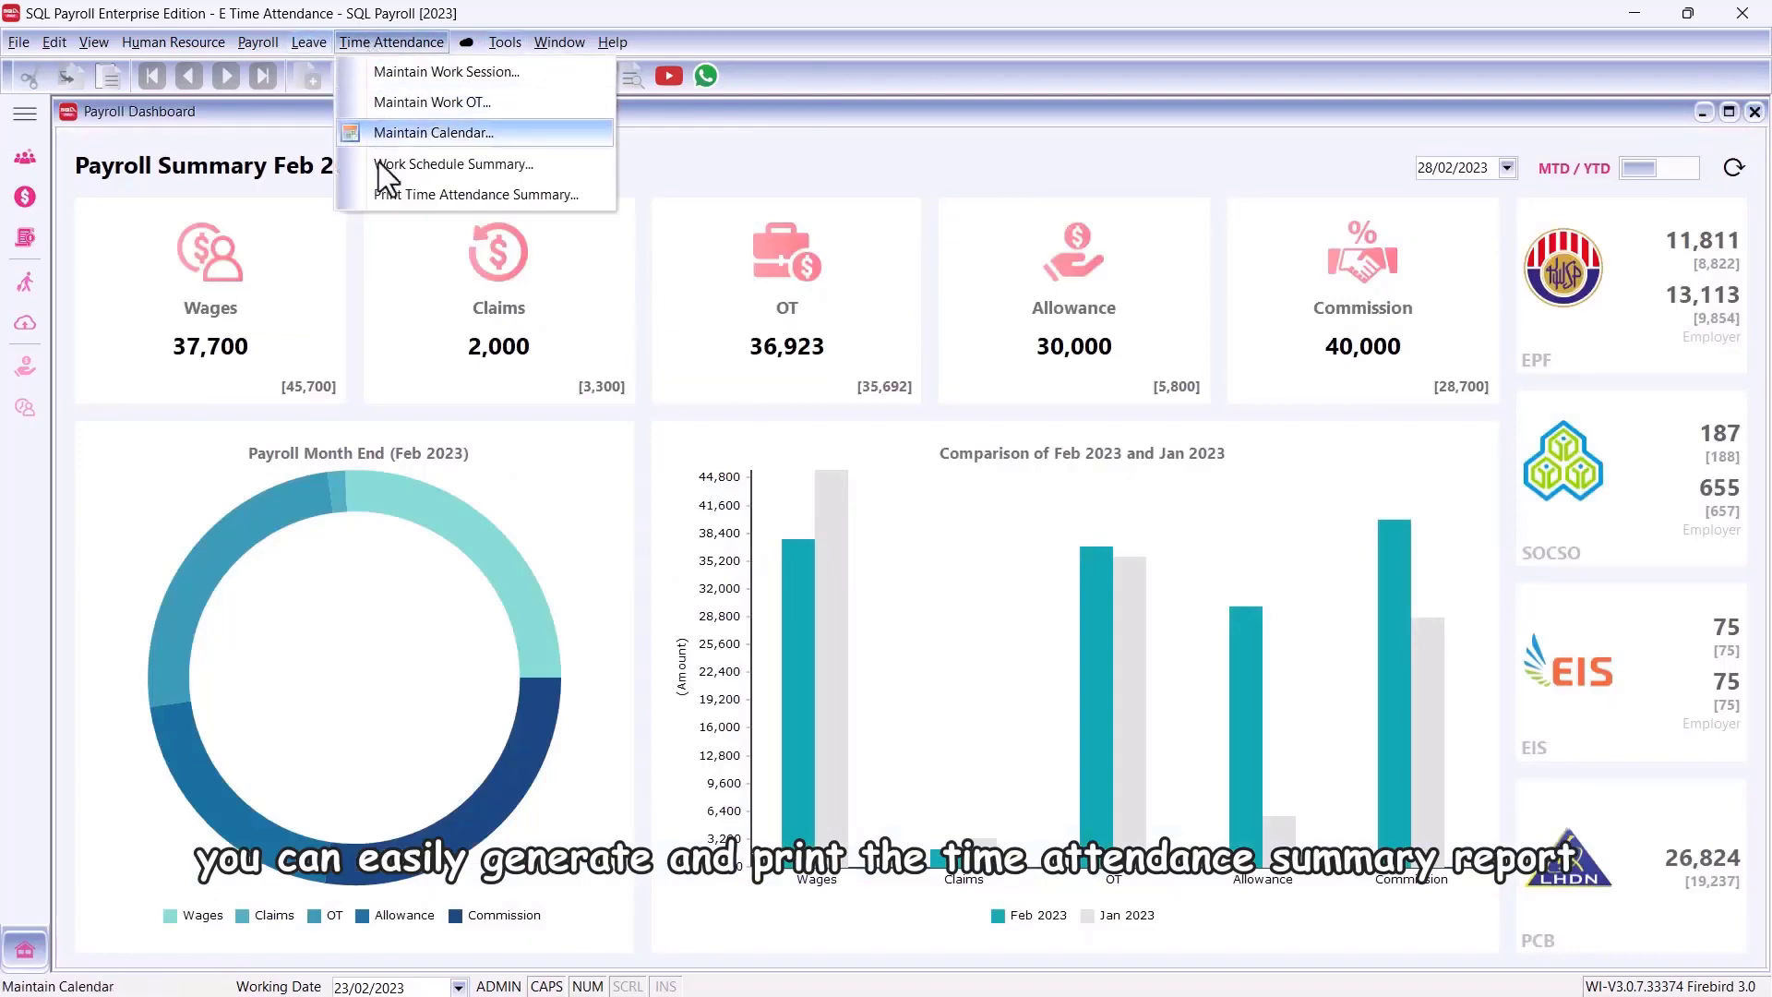
click(384, 195)
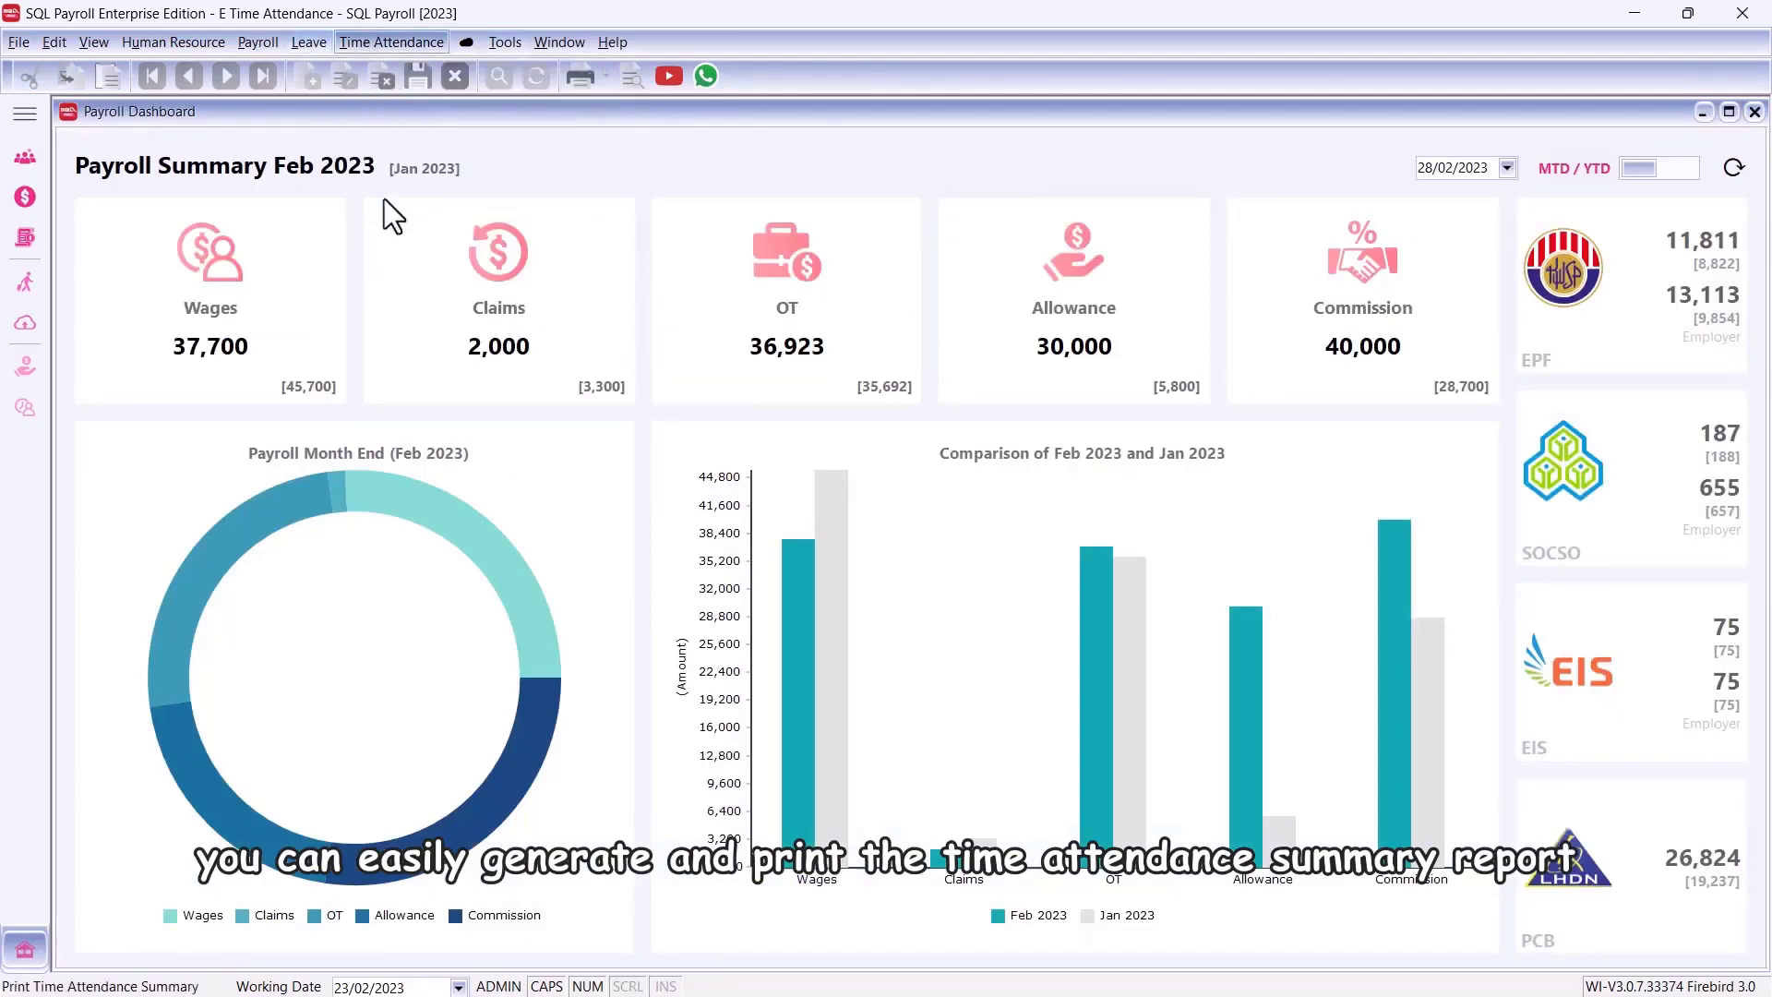
click(271, 150)
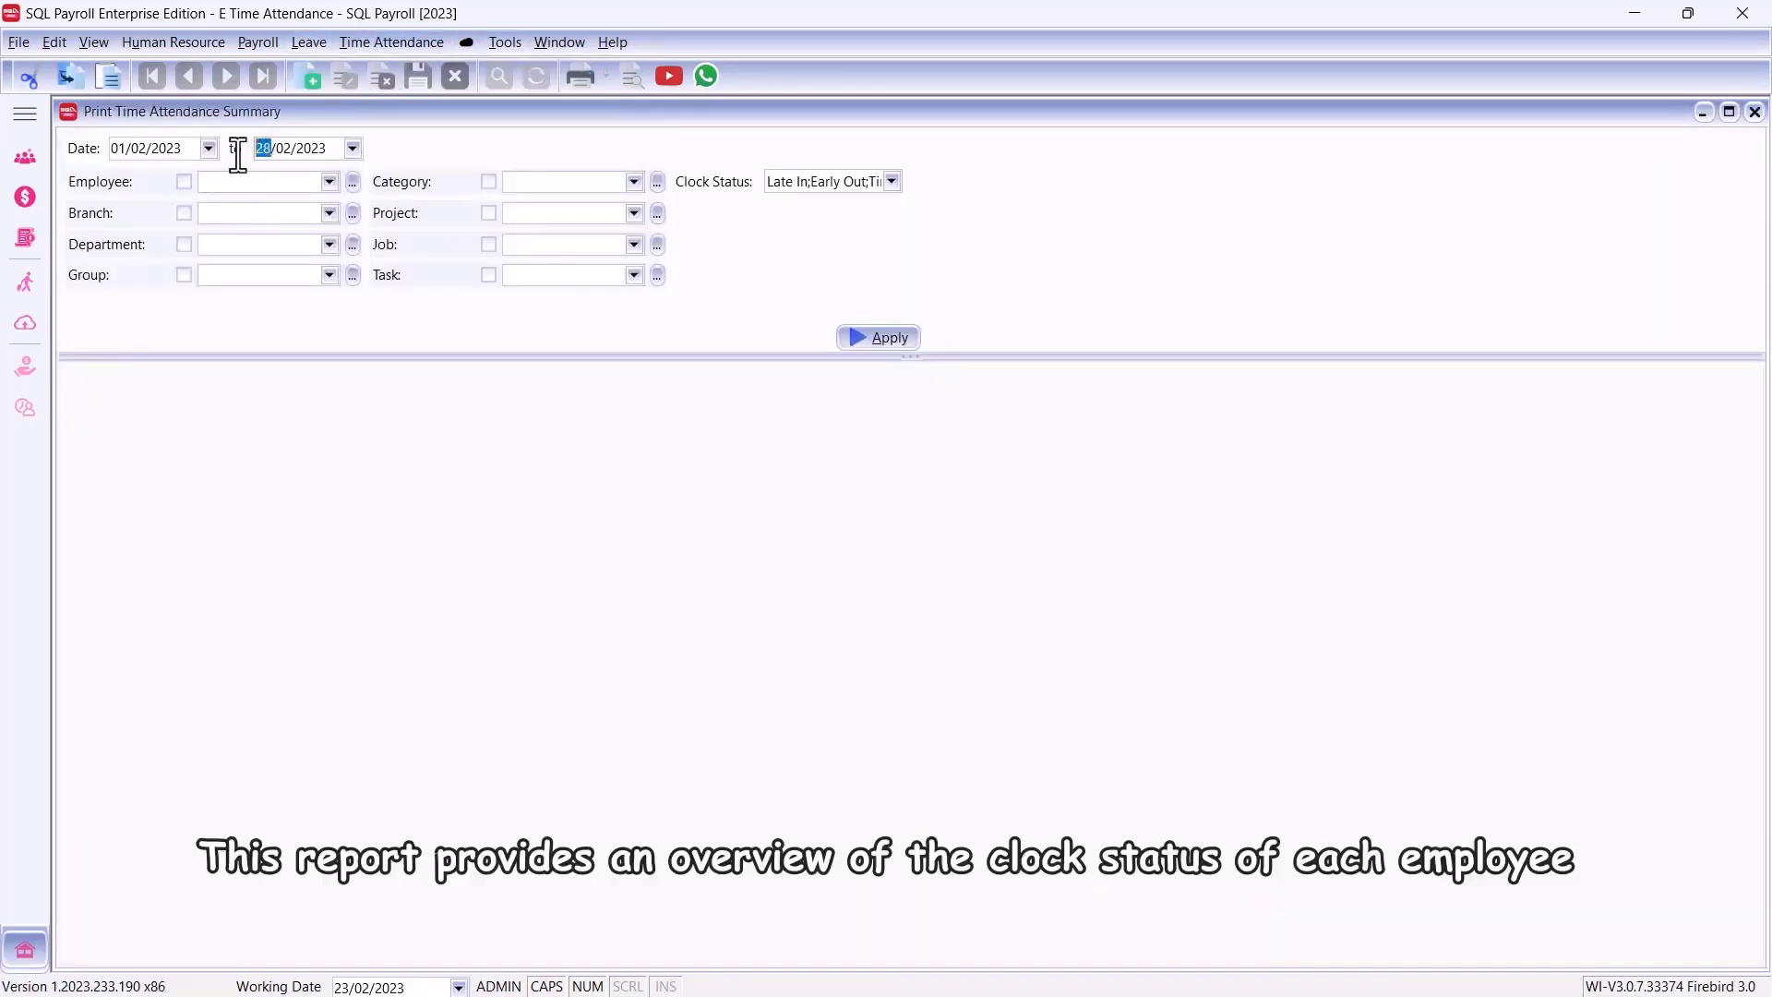
text(22)
click(884, 338)
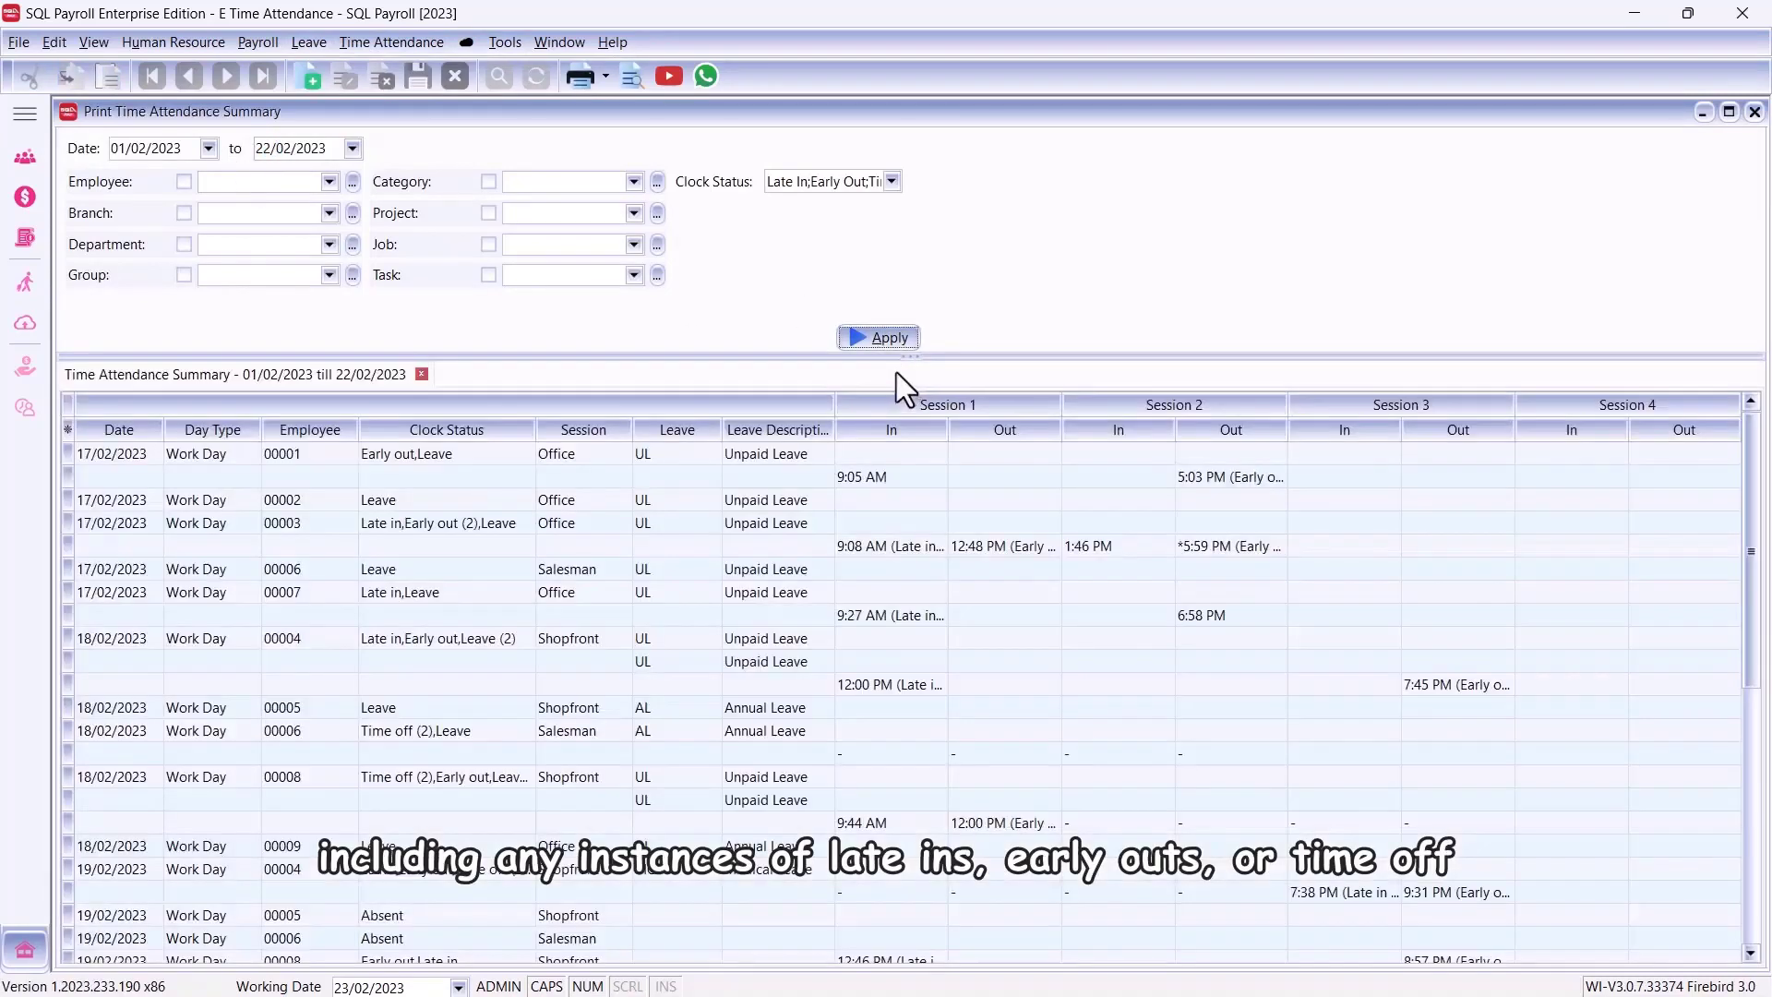
- Review the summary's records and preview it with the TA.Attendance2.Report layout, including the session and overtime columns
drag(1752, 565, 1706, 838)
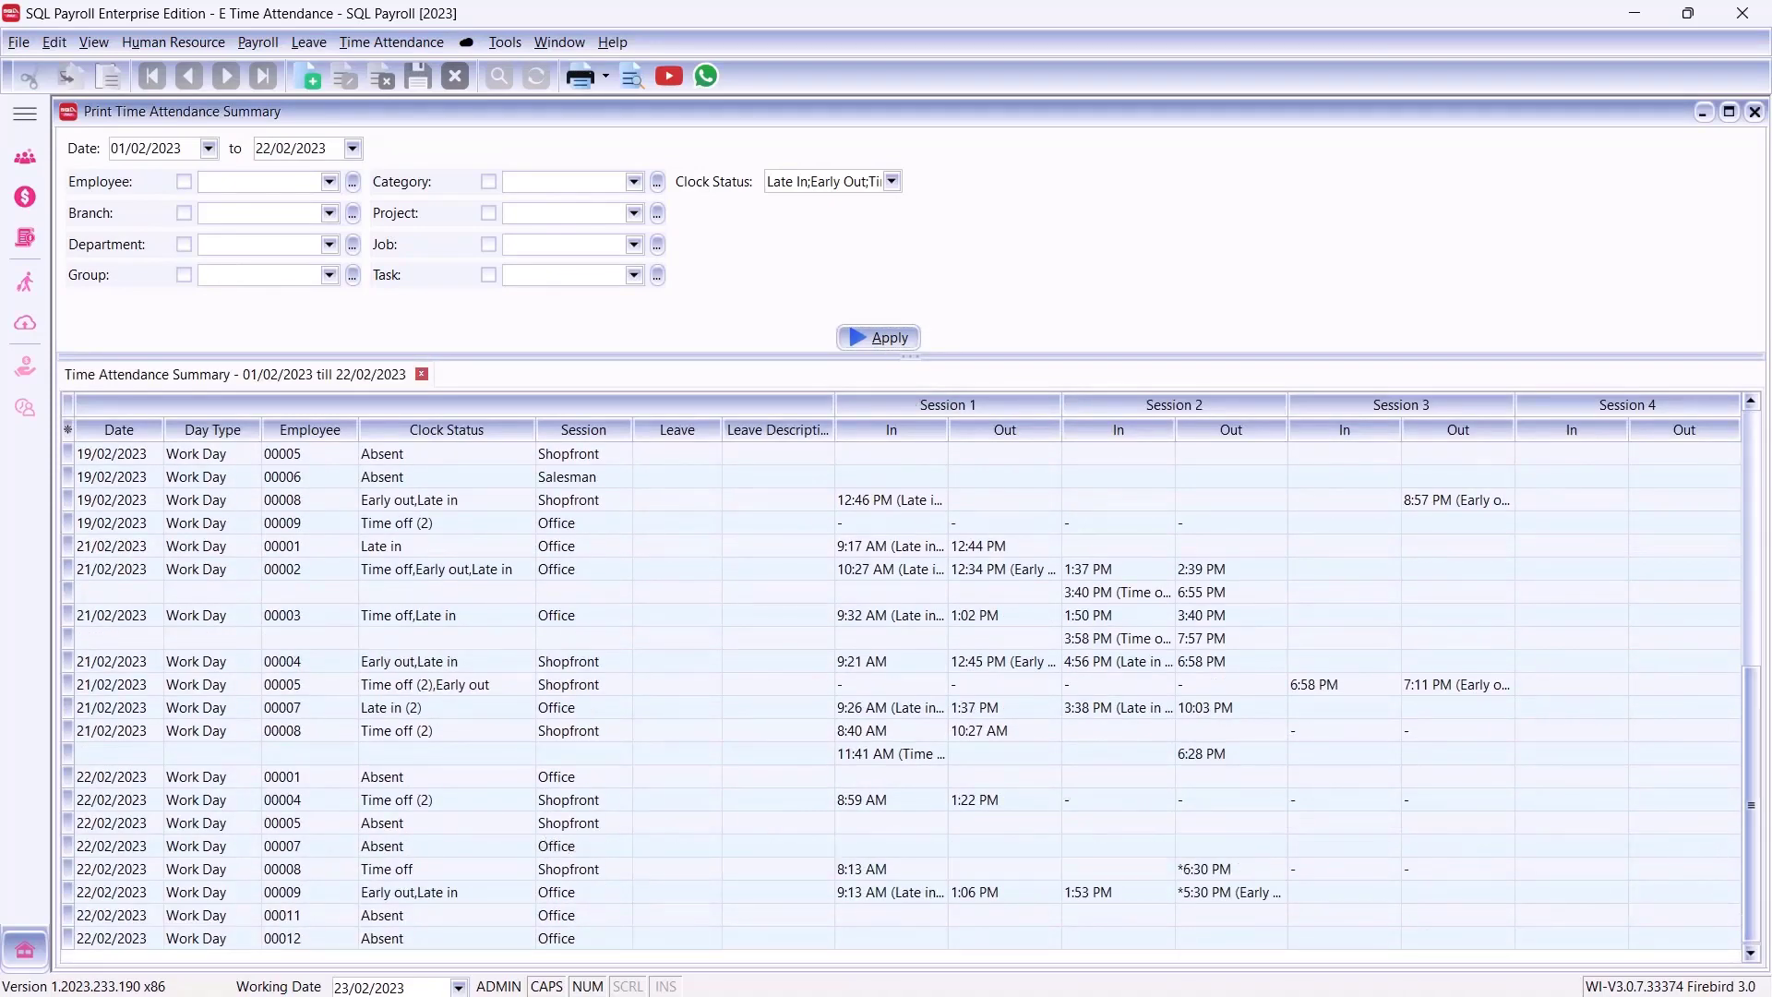
click(622, 73)
click(783, 409)
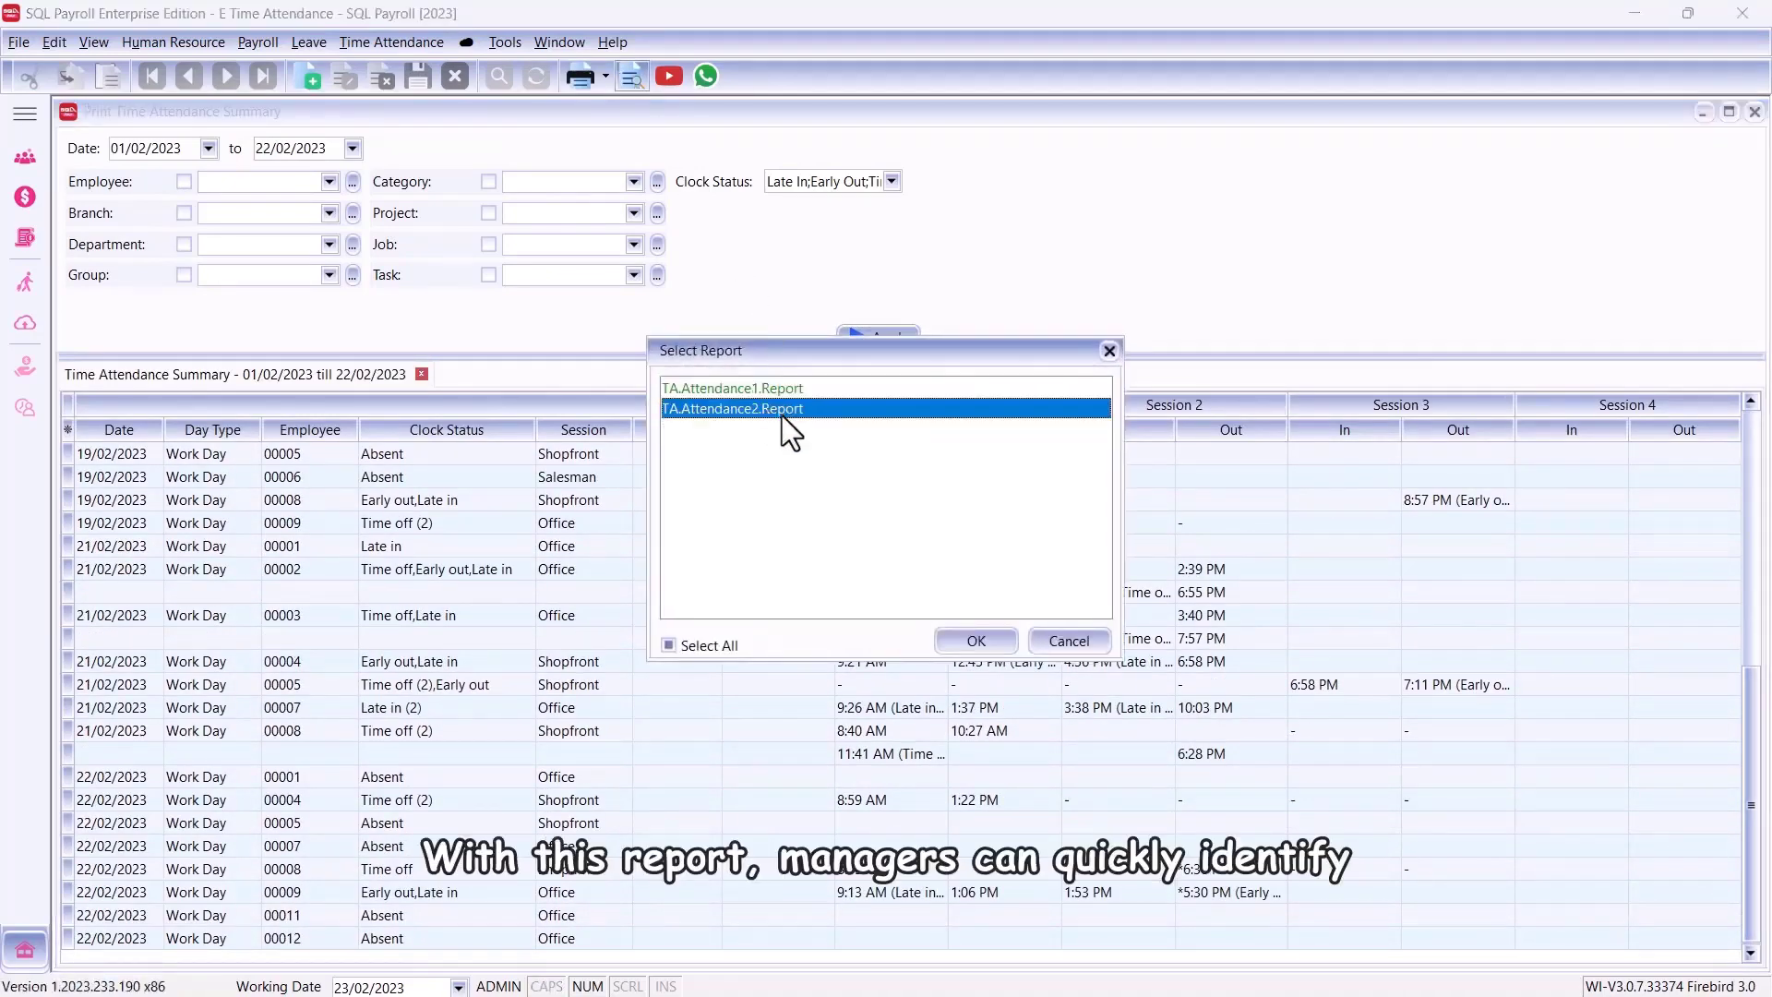
click(974, 640)
drag(611, 933, 958, 933)
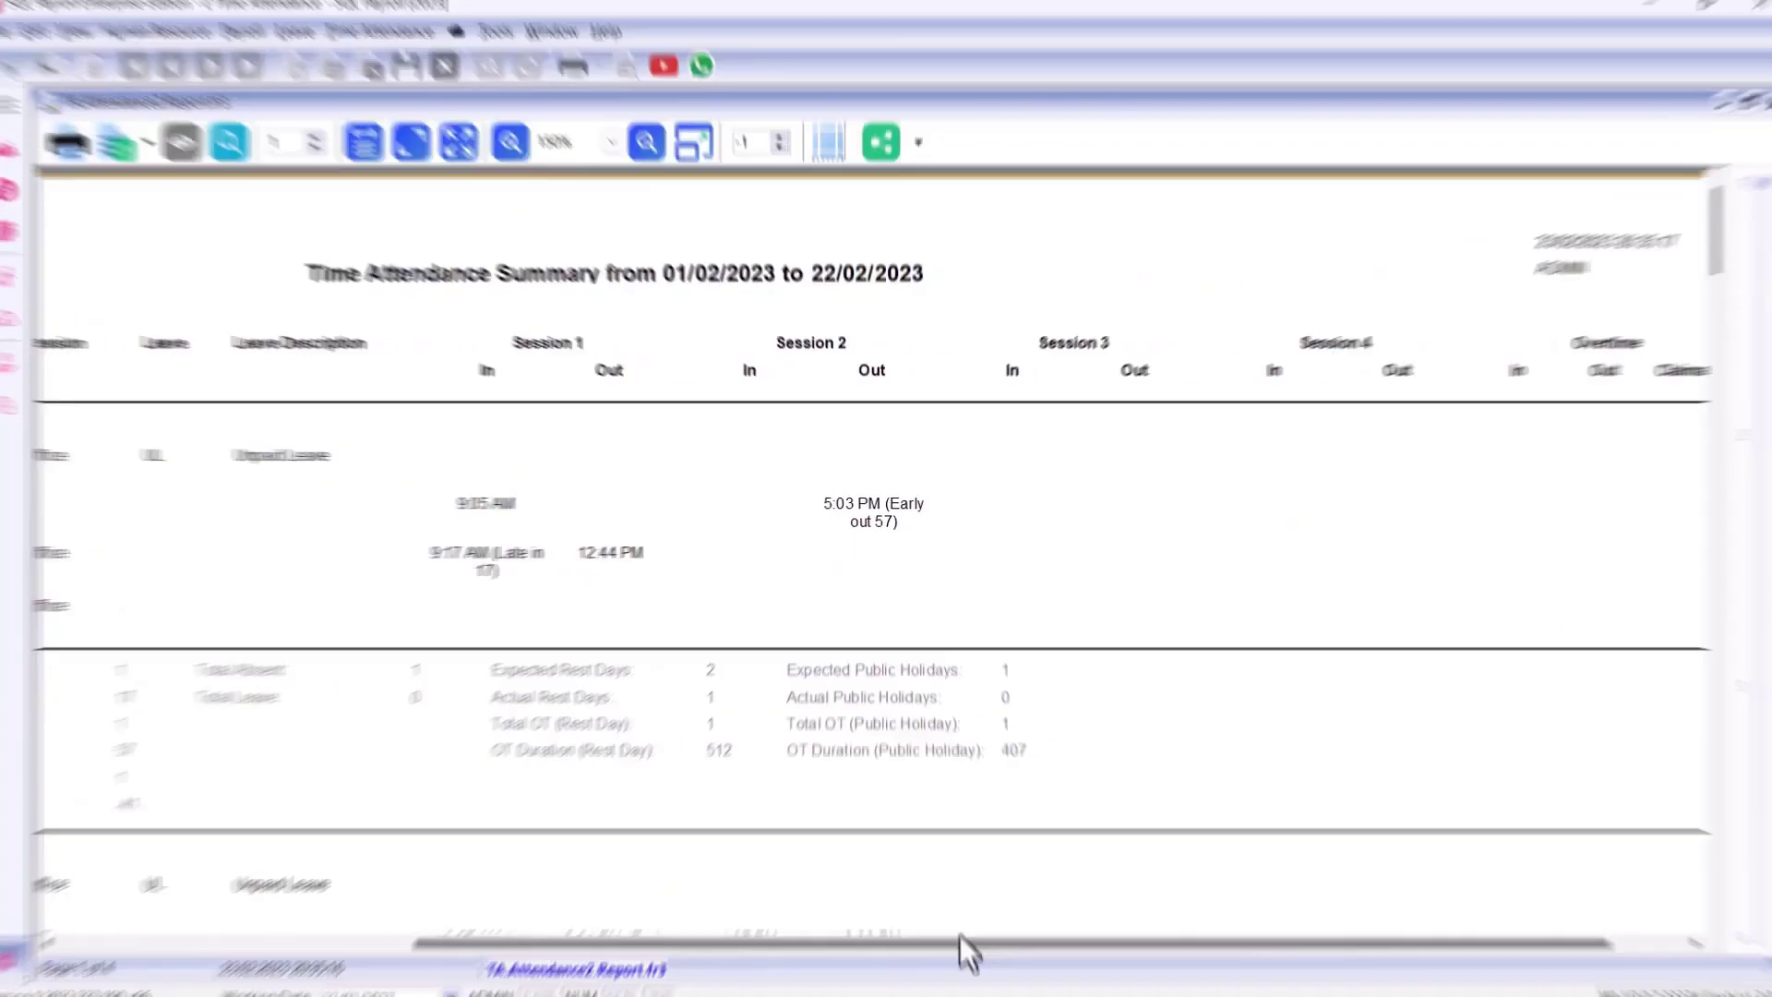